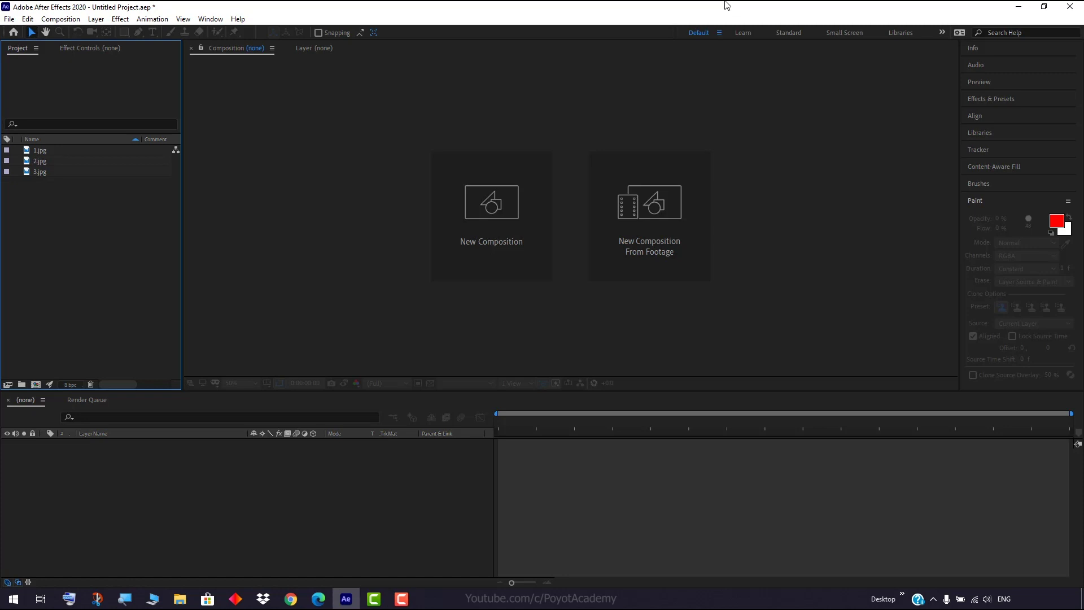
click(90, 152)
click(87, 173)
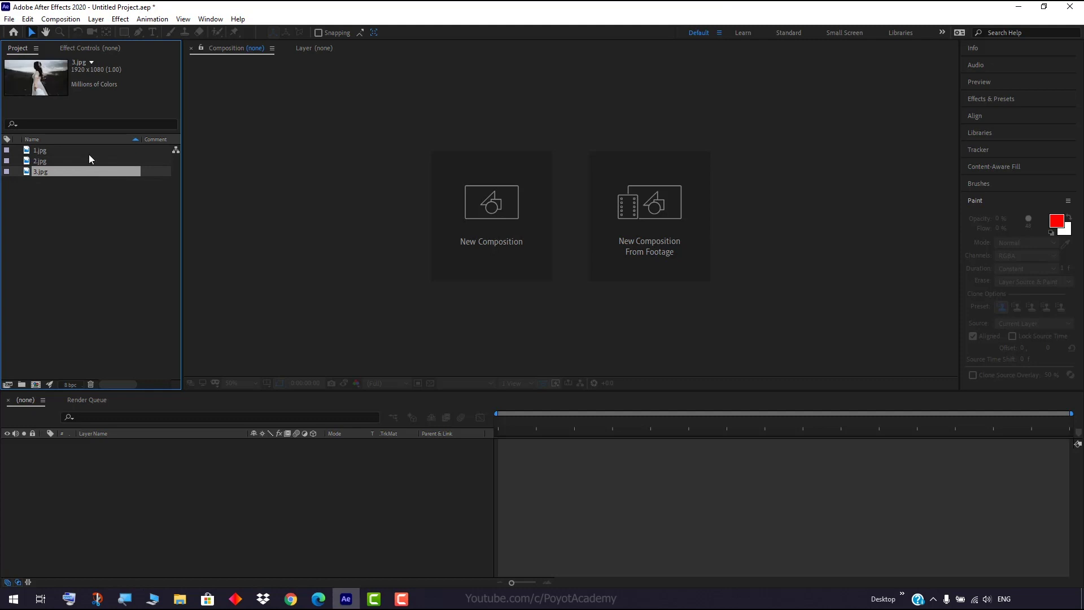
shift+click(89, 152)
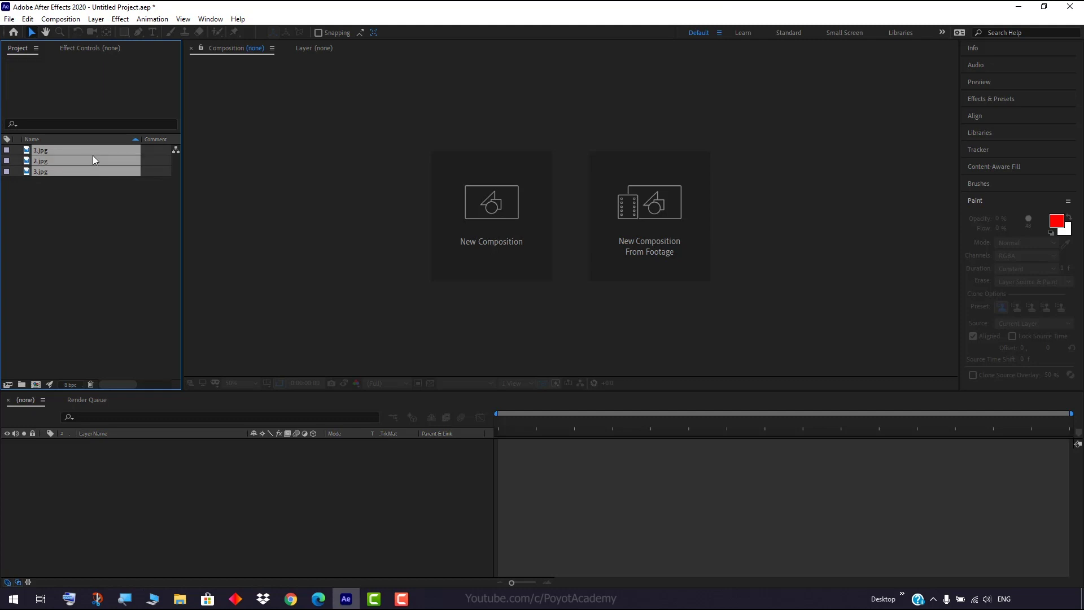
drag(91, 152, 121, 194)
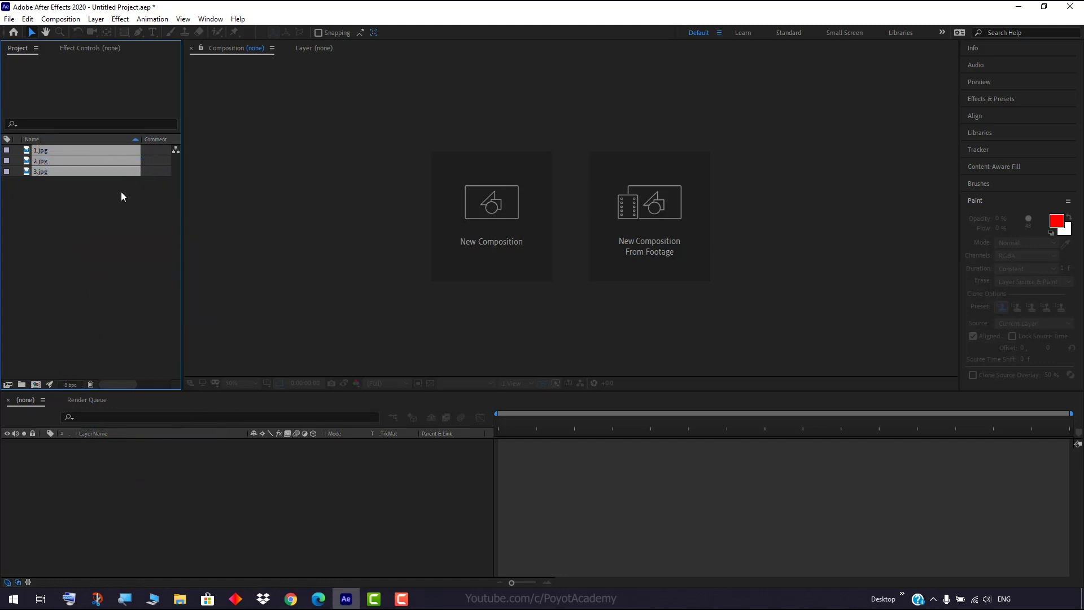
Create a new composition with the HDTV 1080 25 preset and a duration of 30 seconds
click(483, 246)
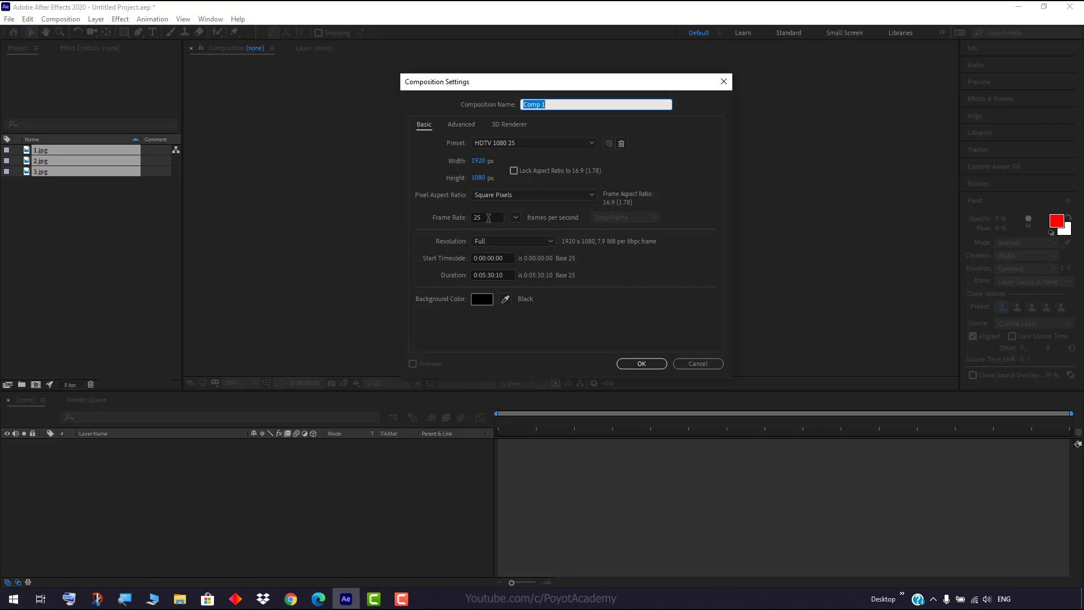
click(485, 275)
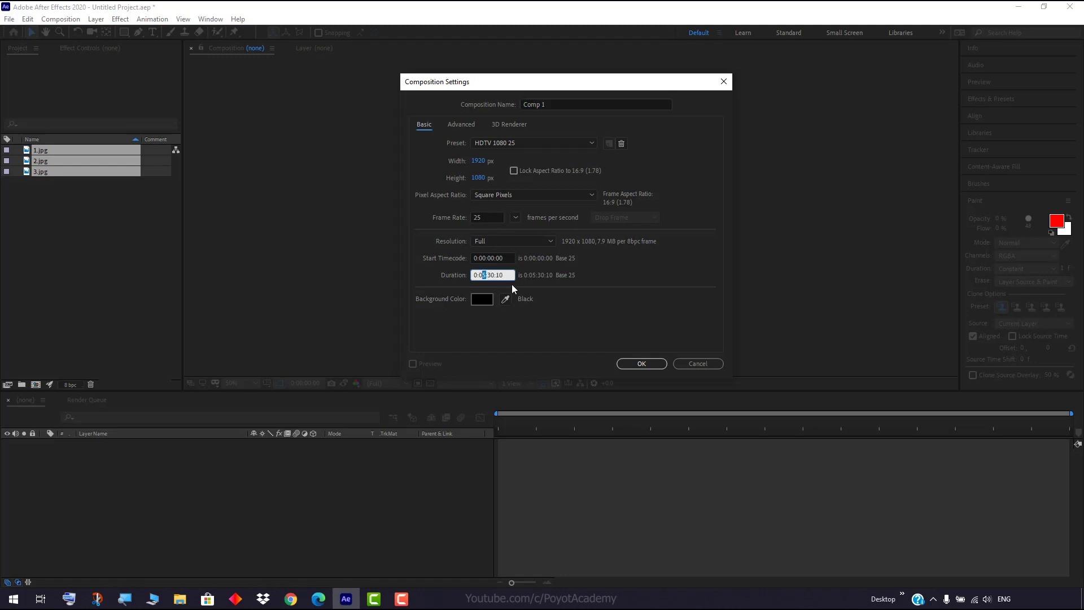
drag(507, 275, 496, 275)
click(639, 364)
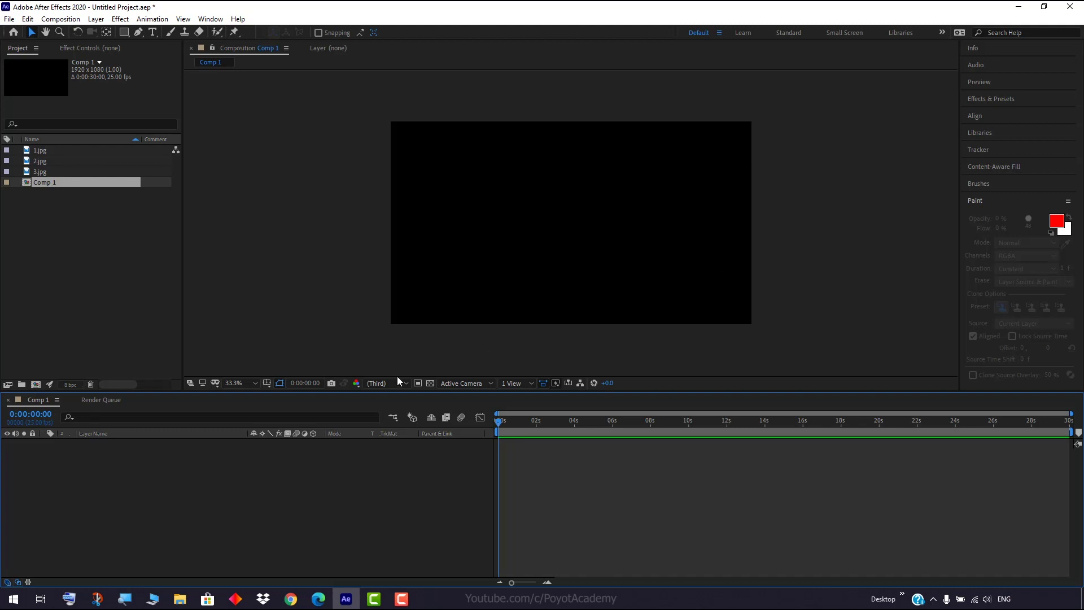
Add the images 1.jpg, 2.jpg and 3.jpg to the composition as layers, with 1.jpg on top
click(252, 385)
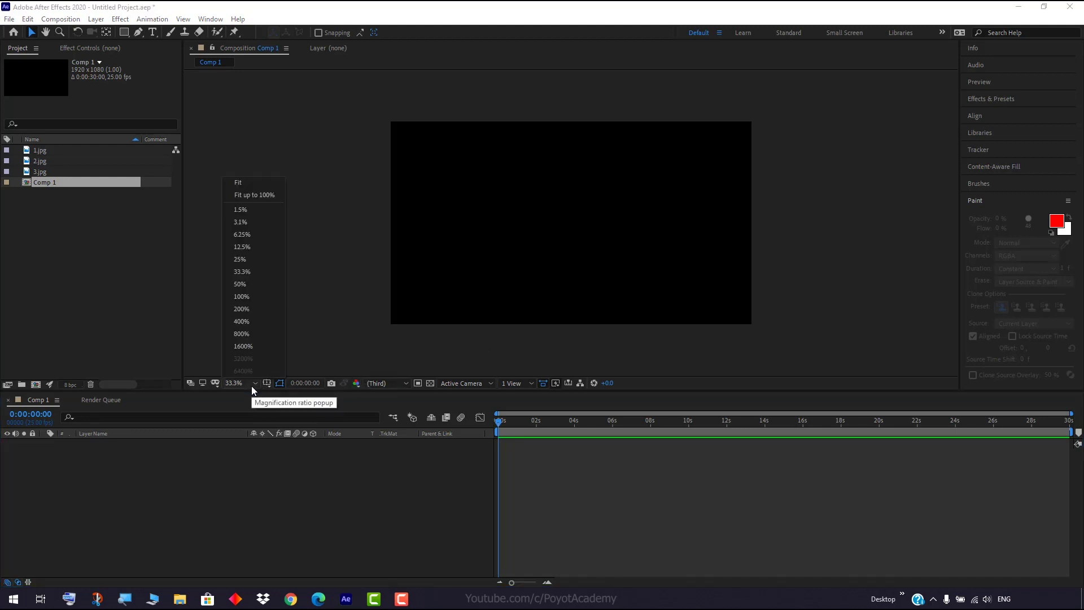
click(255, 183)
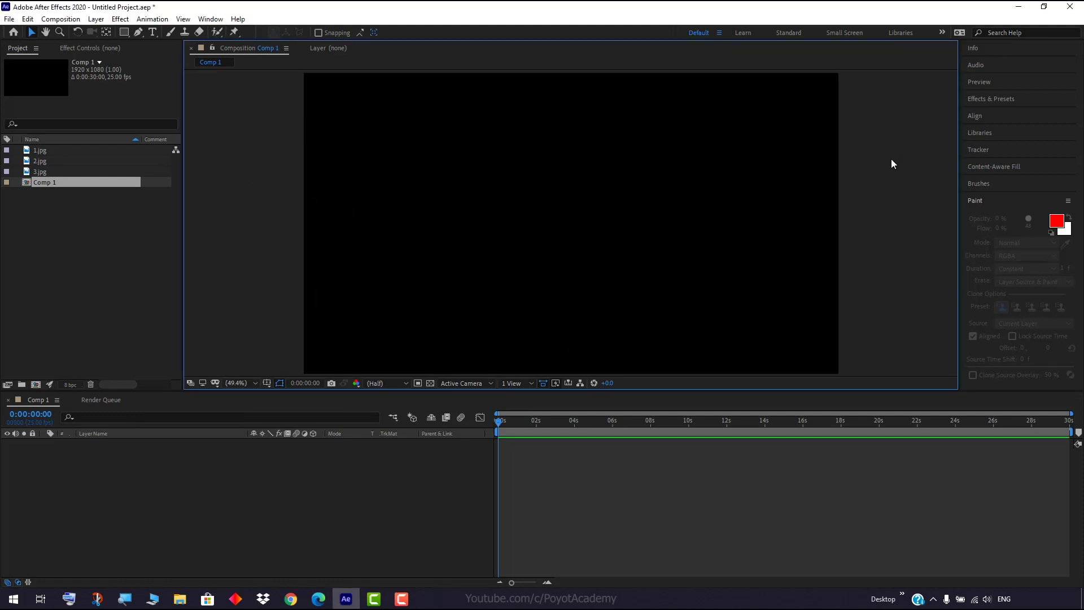
click(58, 151)
shift+click(63, 172)
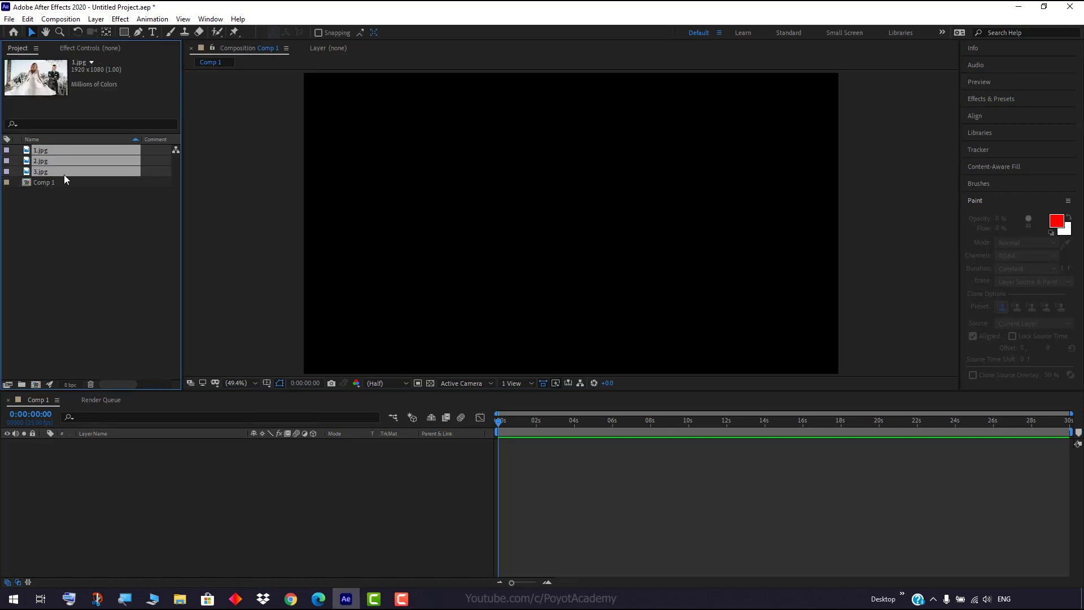
drag(70, 170, 169, 475)
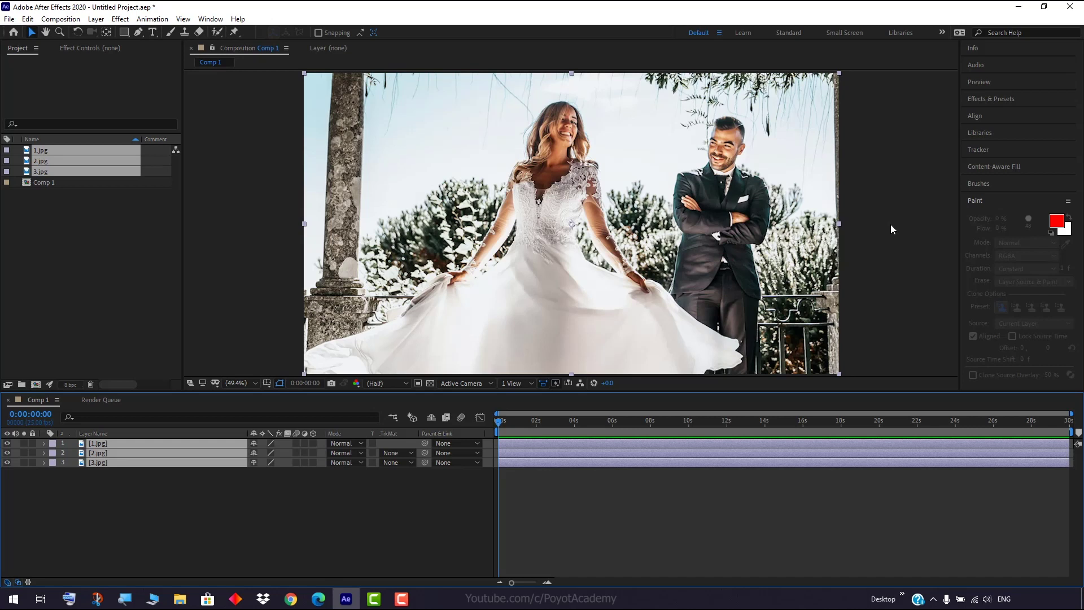
click(171, 502)
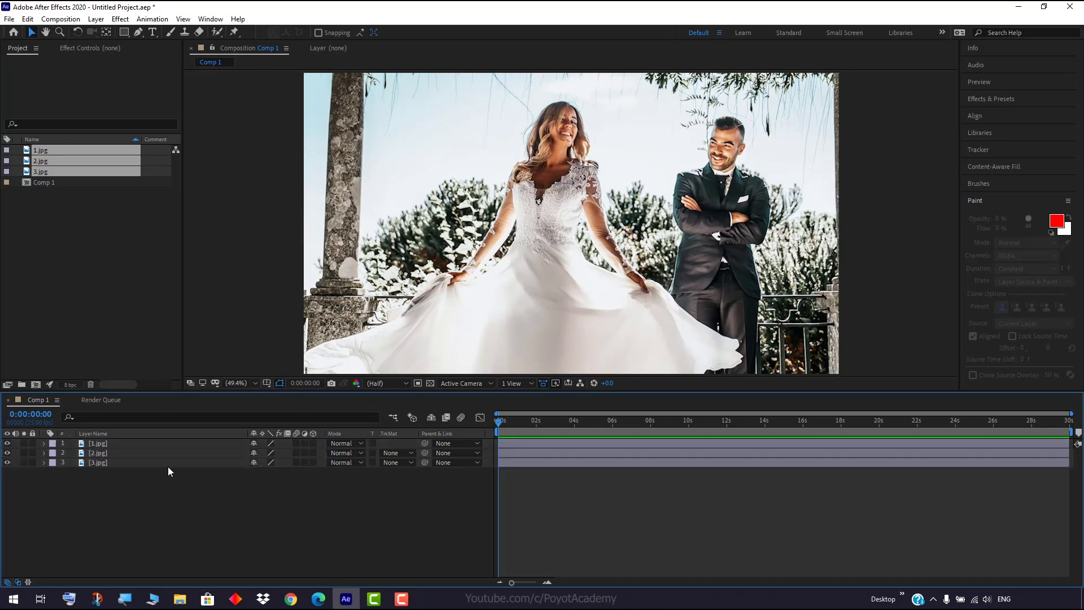
Set the current time to 0:00:02:21 and apply the CC Page Turn distort effect to the 1.jpg layer
click(147, 445)
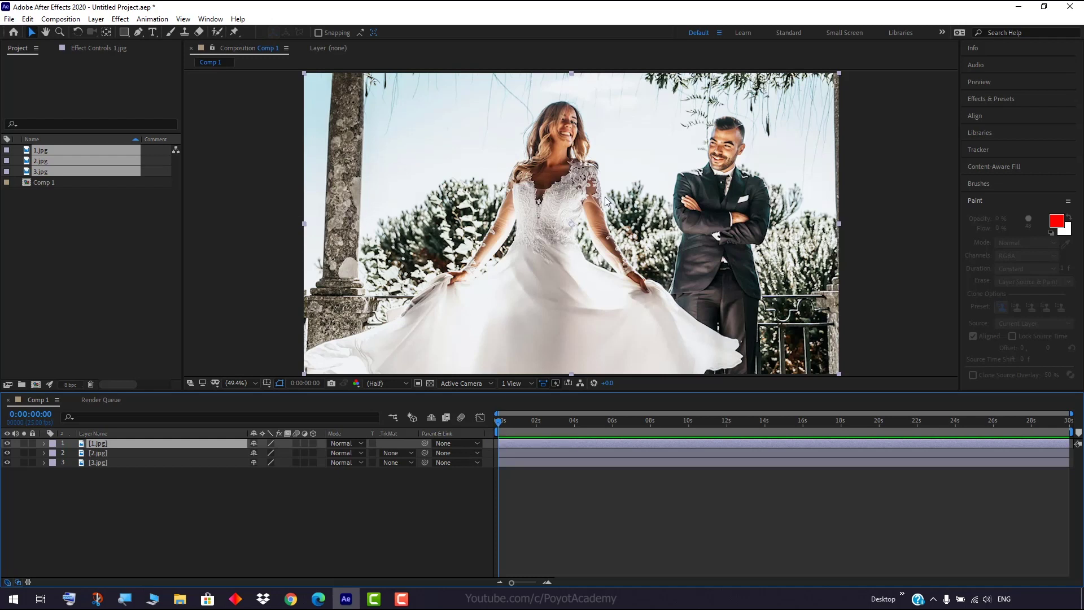
drag(500, 420, 553, 424)
click(96, 22)
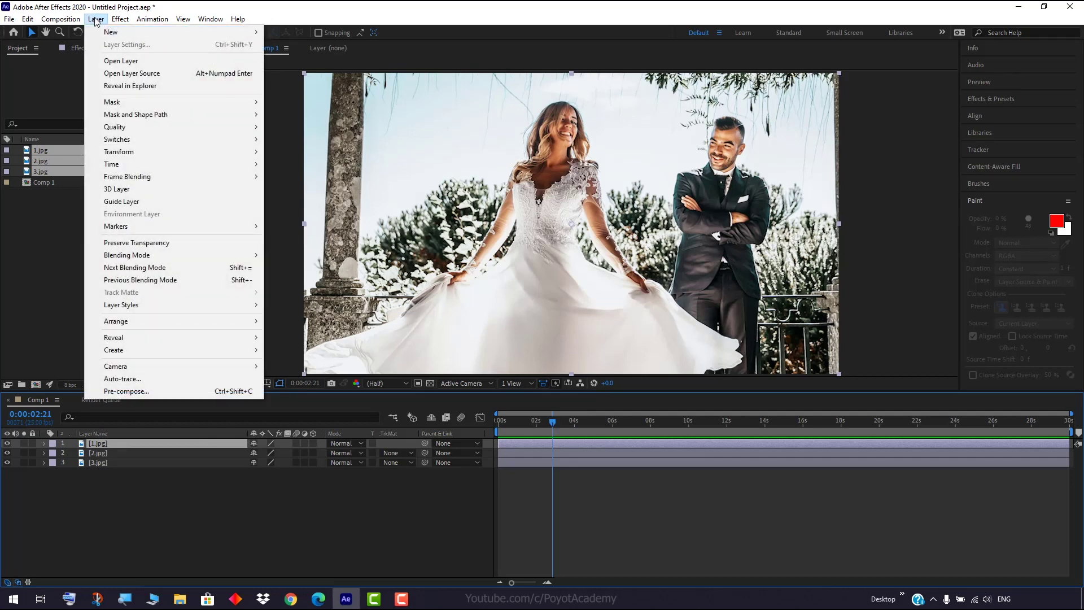
mouse_move(121, 21)
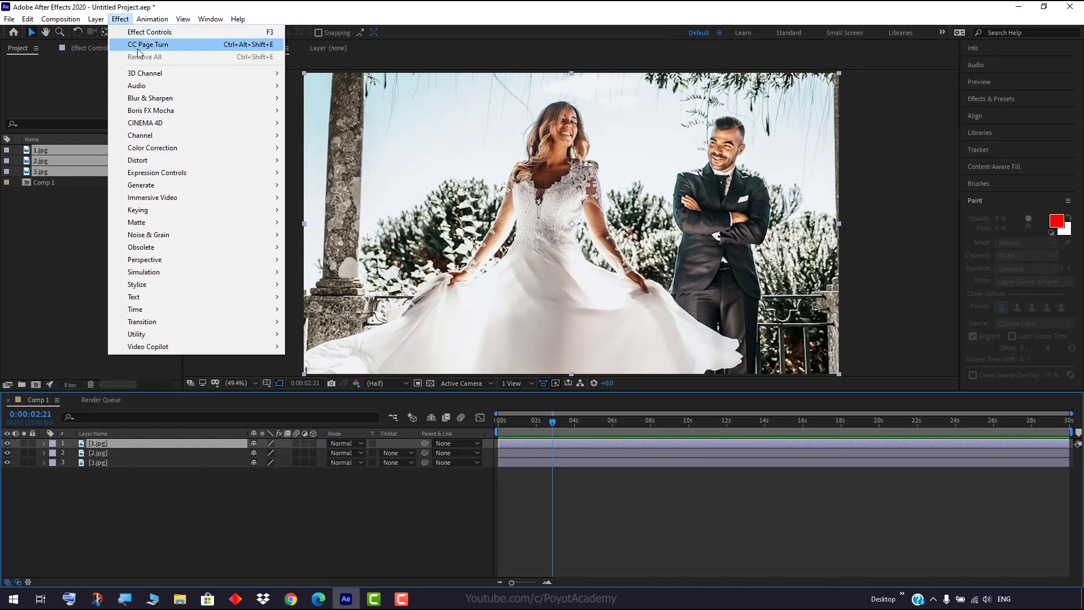
mouse_move(167, 211)
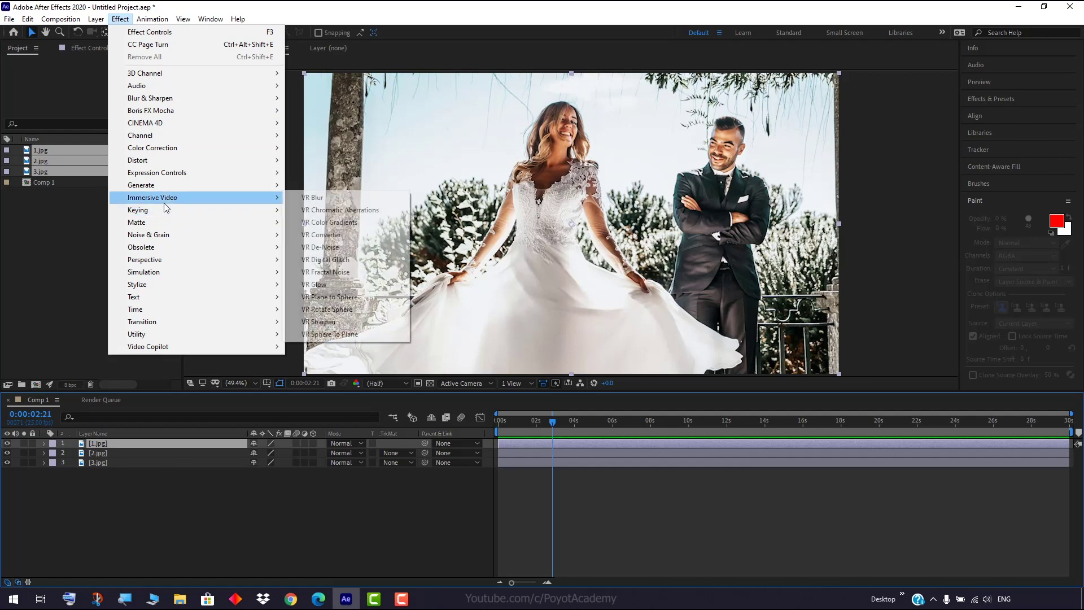
mouse_move(156, 161)
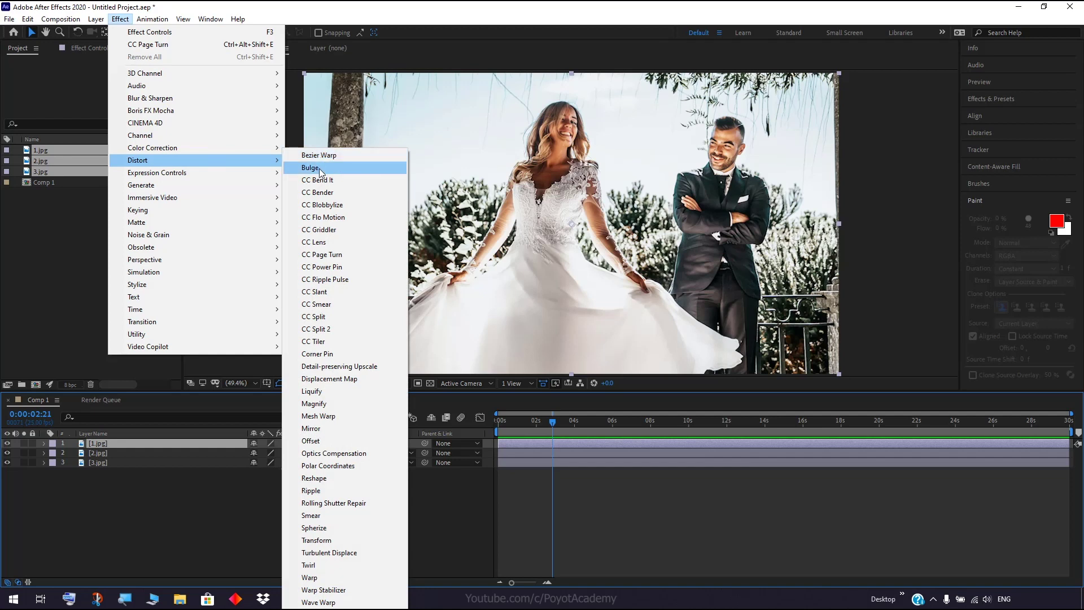
click(328, 254)
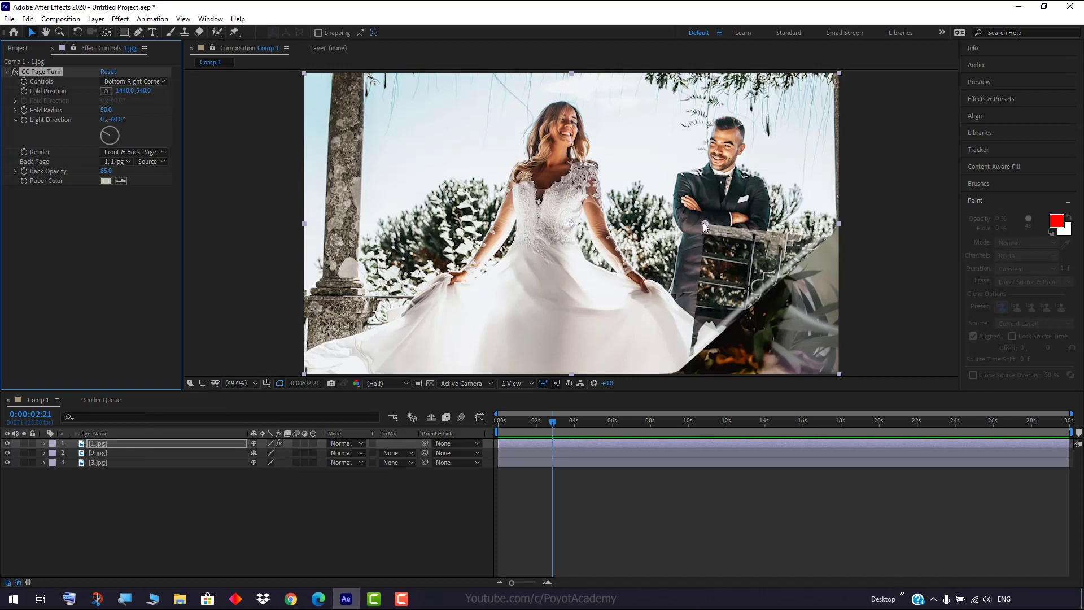
Try different fold positions for the page turn, ending with the corner near the middle of the bride's dress
drag(703, 222, 548, 151)
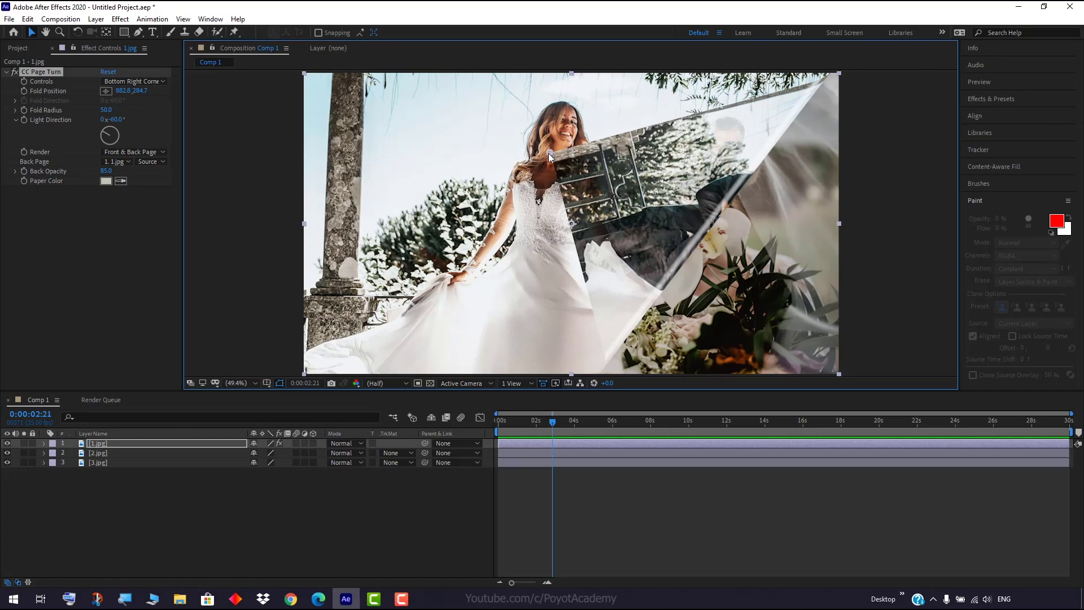
drag(548, 153, 500, 142)
drag(402, 137, 548, 199)
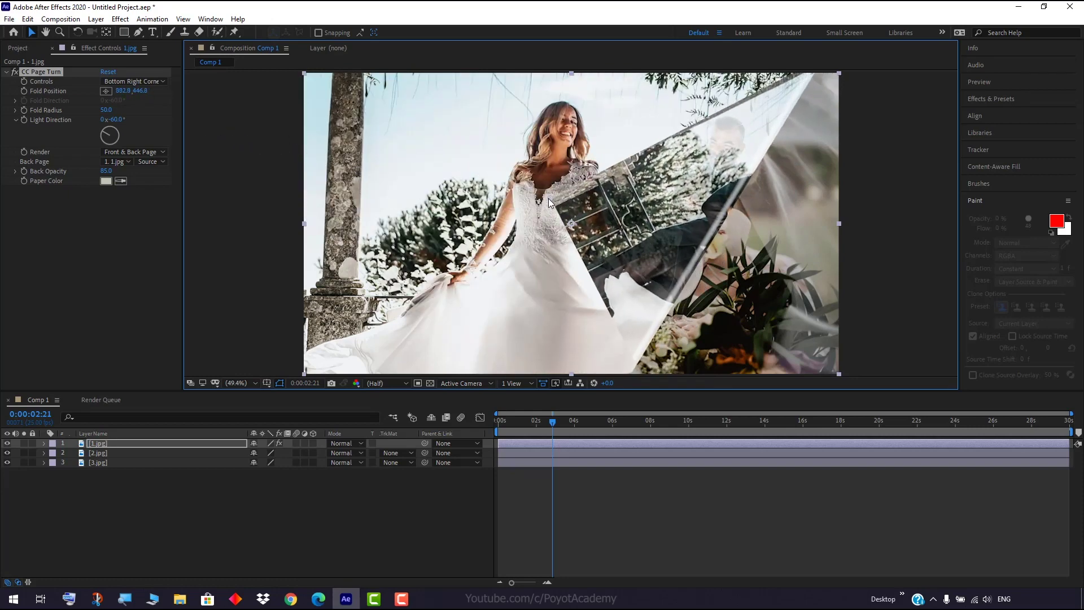
Try 2.jpg and then 3.jpg as the Back Page, pulling the fold position to about 402.6, 448.8
click(109, 163)
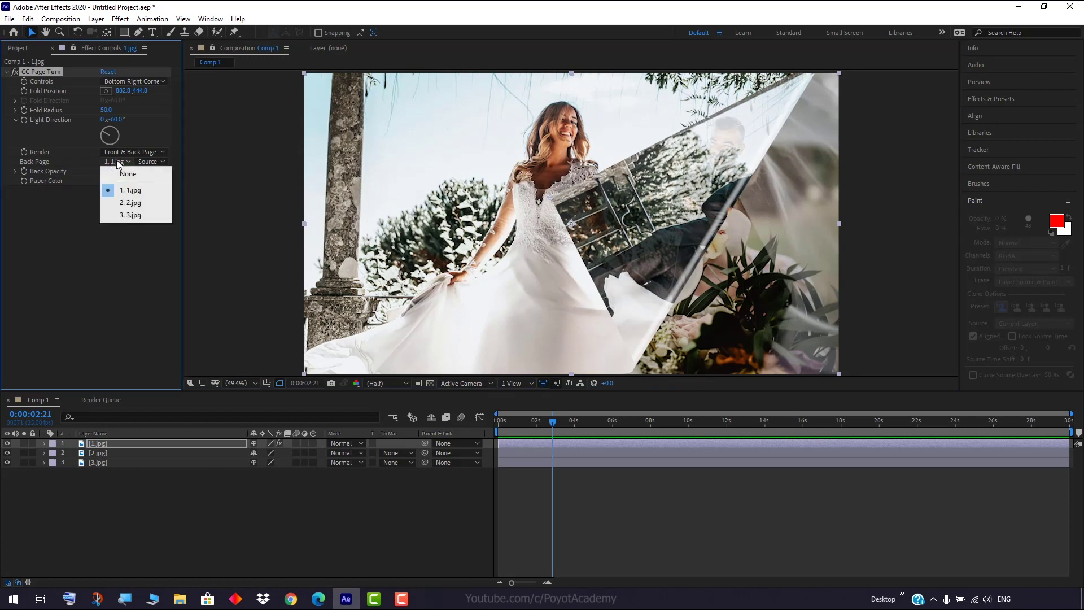
click(134, 204)
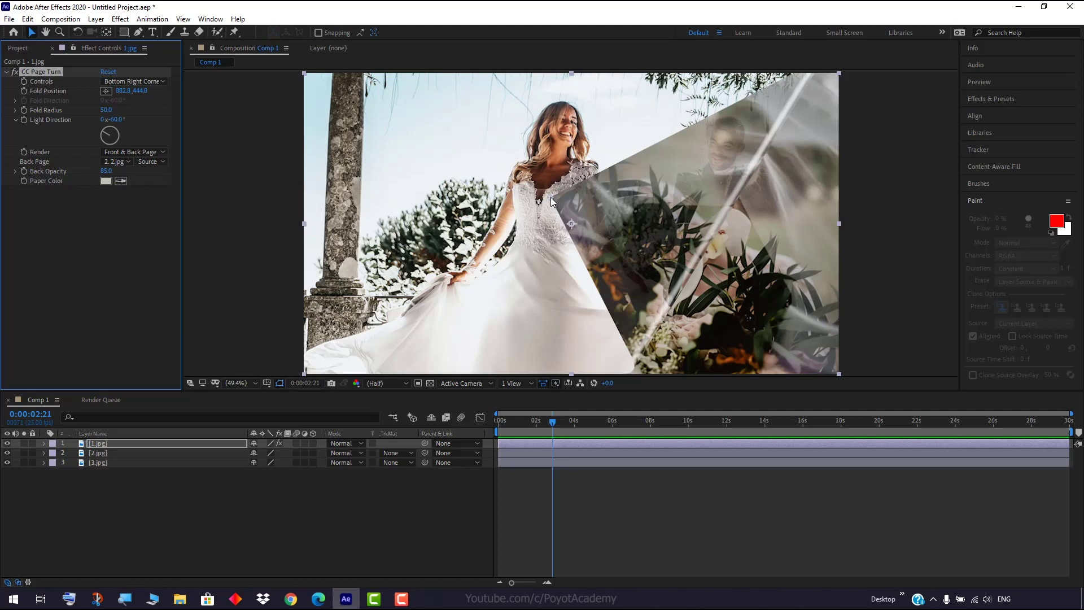
drag(551, 202, 414, 182)
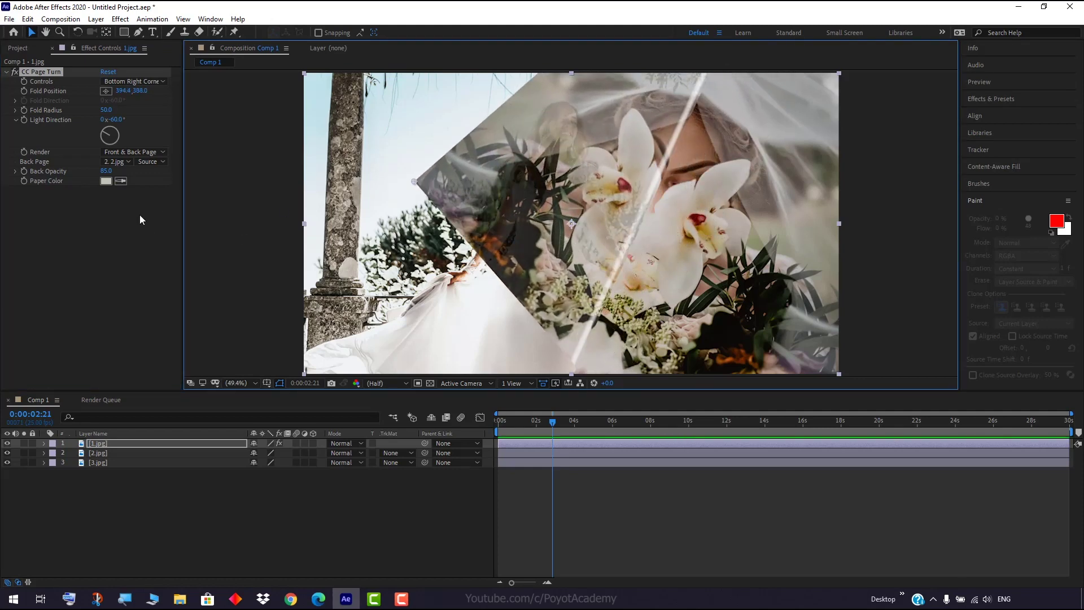
click(107, 161)
click(126, 212)
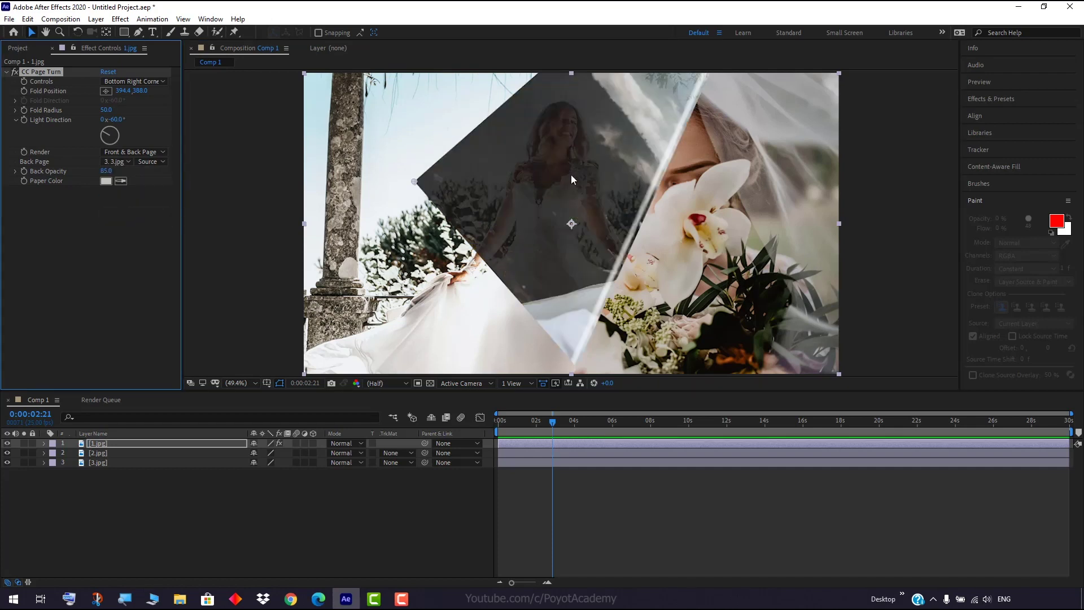
mouse_move(414, 181)
mouse_down()
mouse_move(434, 180)
mouse_move(421, 167)
mouse_move(246, 199)
mouse_move(397, 222)
mouse_move(415, 198)
mouse_up()
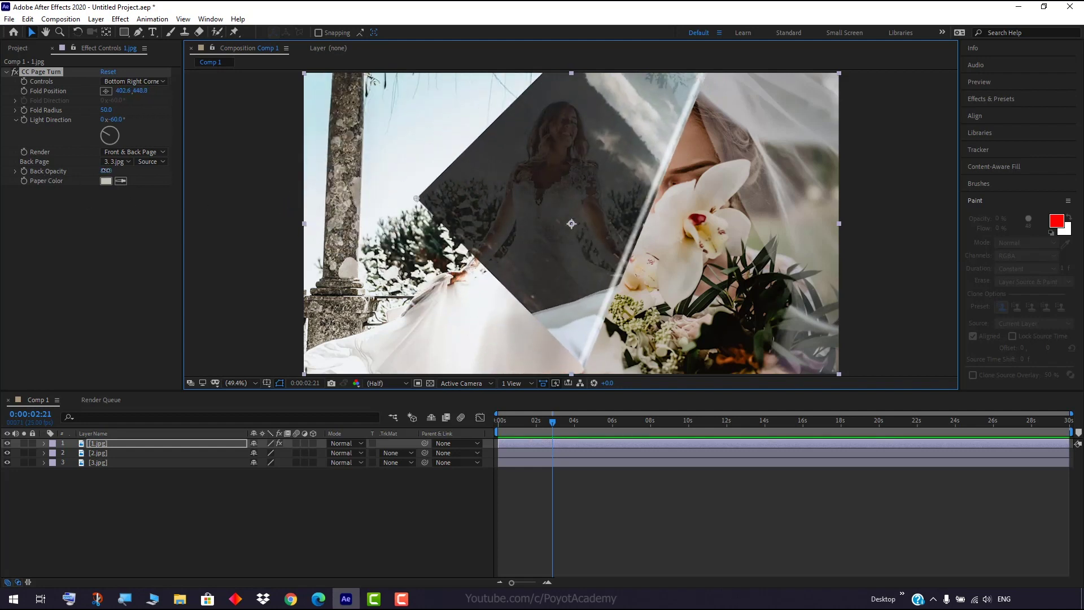
Try Back Opacity at 100, reduce it to about 81, and move the fold position to about 435, 594.7
drag(105, 171, 120, 171)
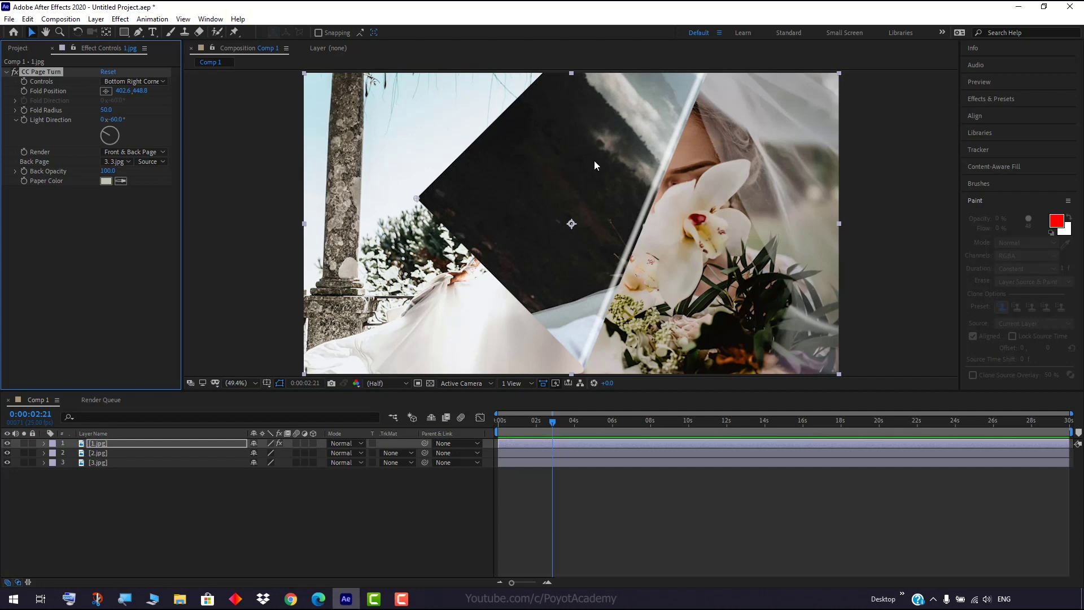
drag(107, 171, 99, 173)
drag(417, 199, 425, 240)
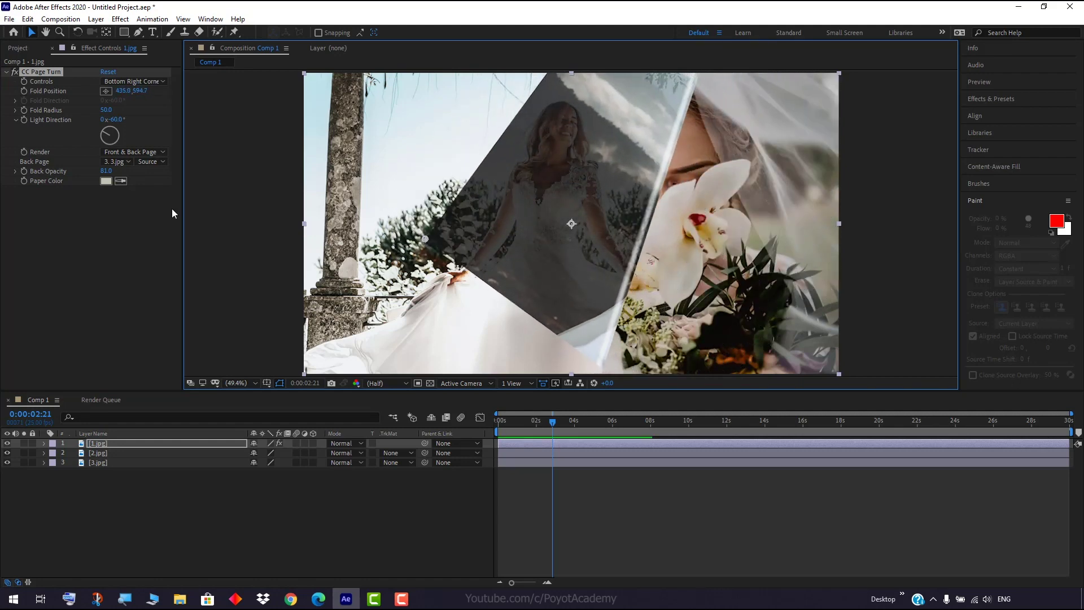
Set the Back Page to 1.jpg and move the fold position to about 984.1, 568.4
click(116, 161)
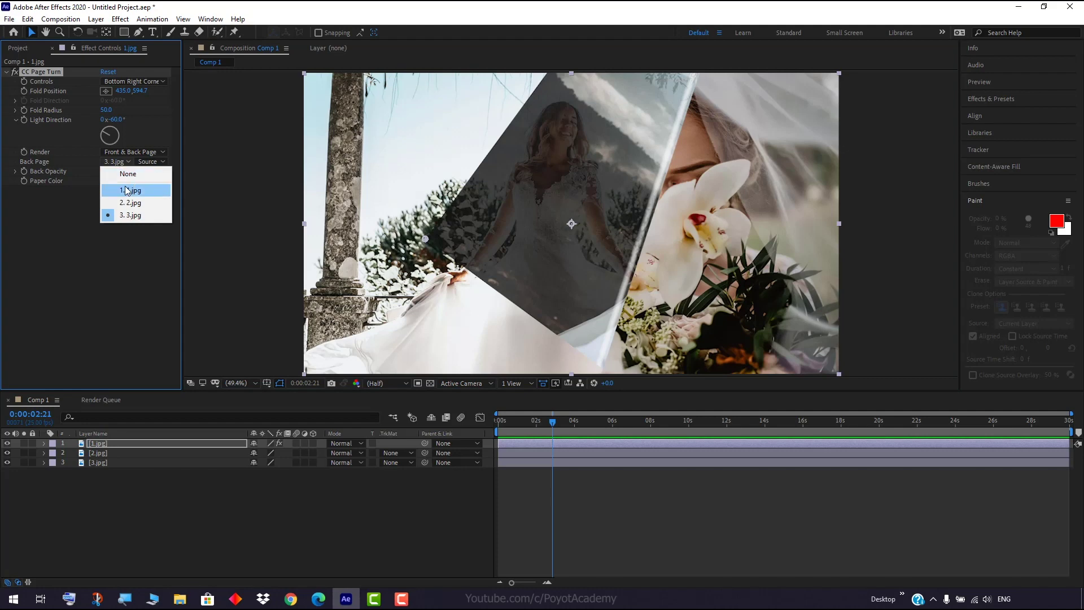
click(112, 188)
drag(435, 244, 588, 232)
Set the Back Page to None and the Paper Color to white (FFFFFF)
click(113, 161)
click(121, 173)
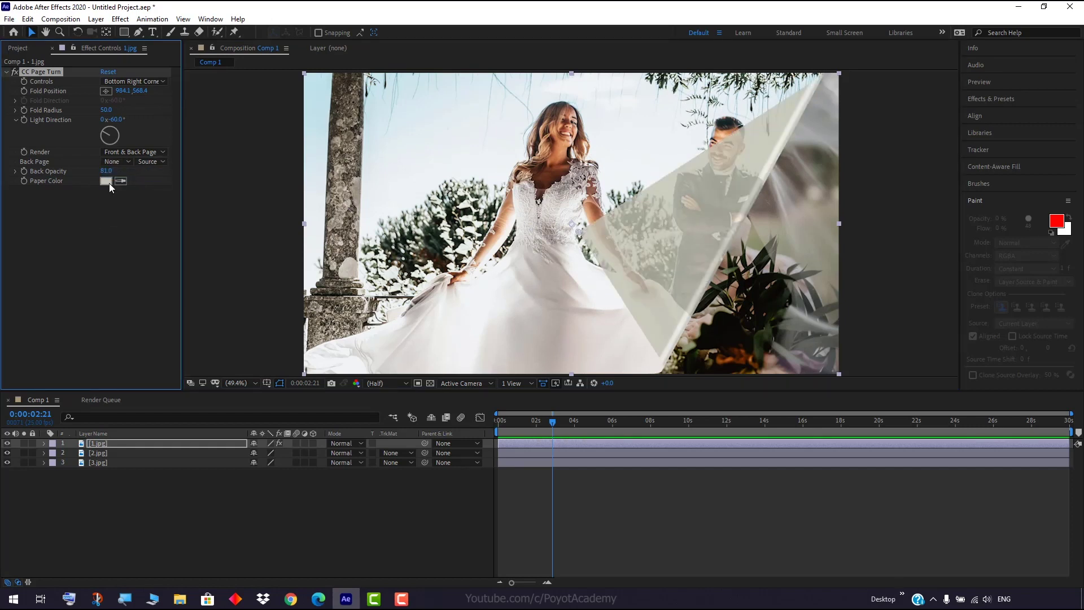
click(106, 181)
drag(694, 264, 656, 230)
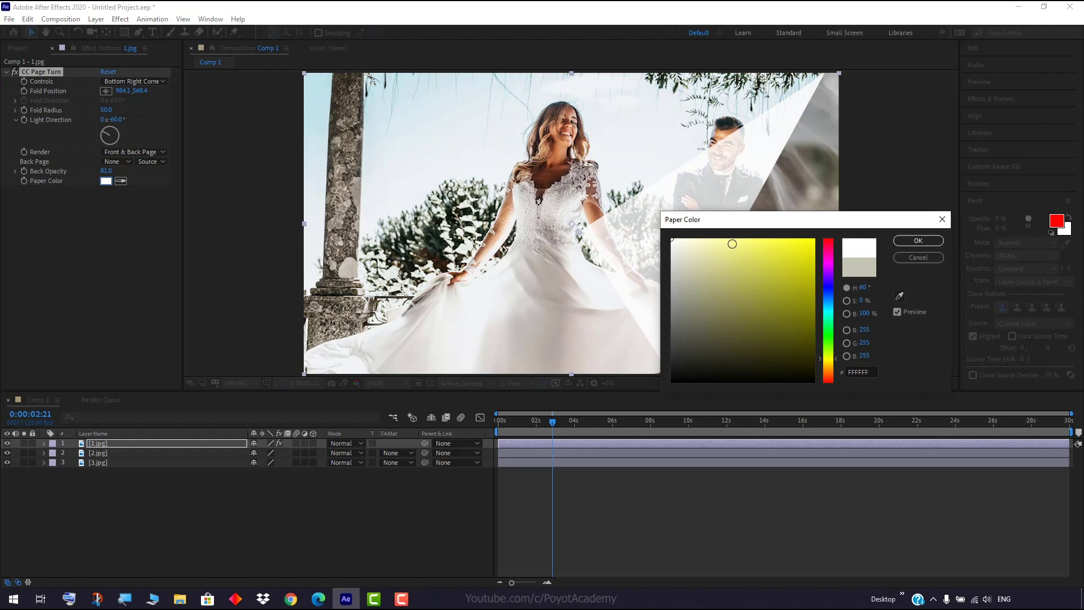
click(919, 241)
Raise the Back Opacity to 100 and move the fold position to about 801.7, 469.1
drag(107, 171, 133, 172)
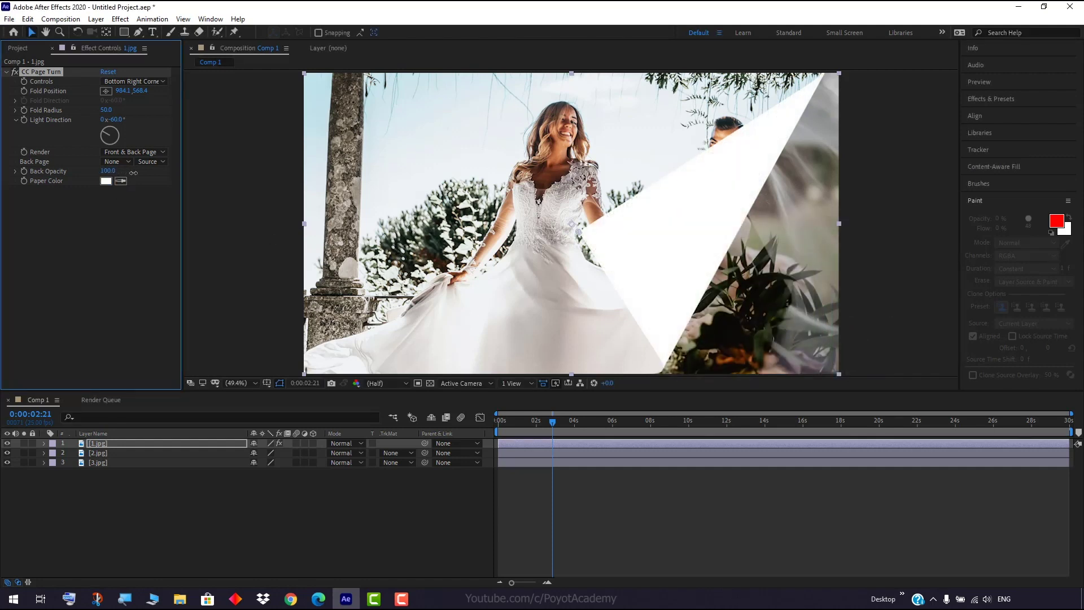
click(579, 231)
drag(580, 236, 529, 210)
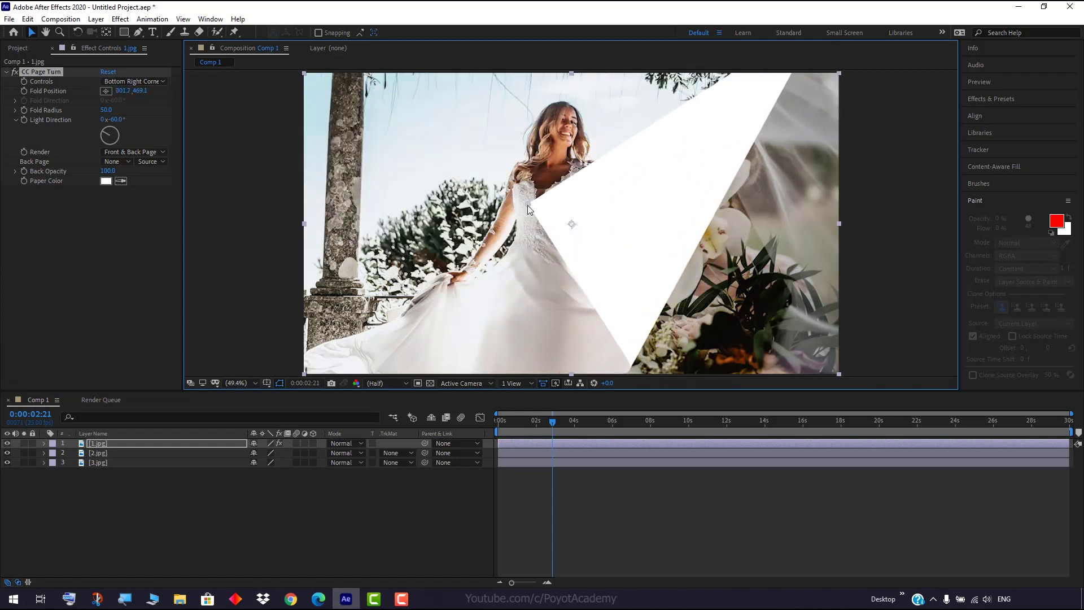
Set the Back Page to 1.jpg and the Back Opacity to 76
click(110, 161)
click(119, 187)
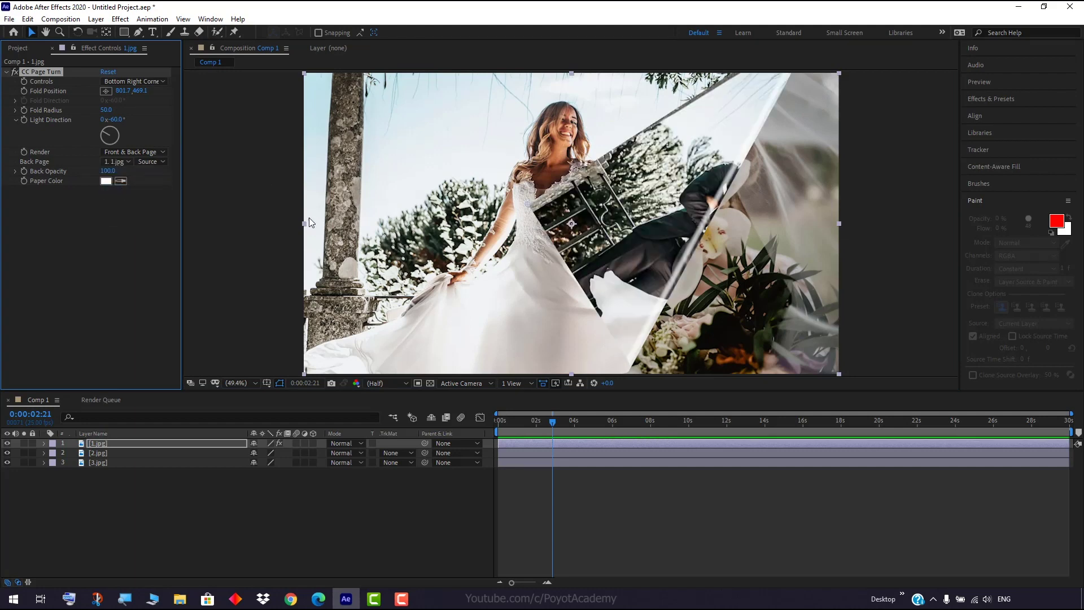
drag(106, 170, 117, 175)
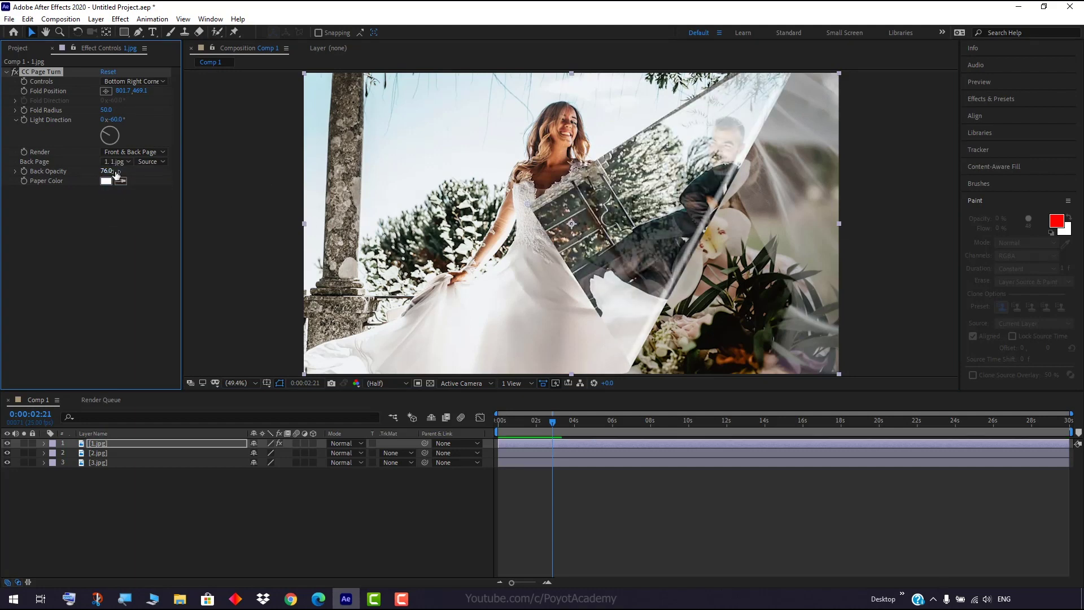
Move the fold position just past the image's bottom-right corner, to about 1944.5, 1079, so the page lies flat
drag(527, 203, 680, 252)
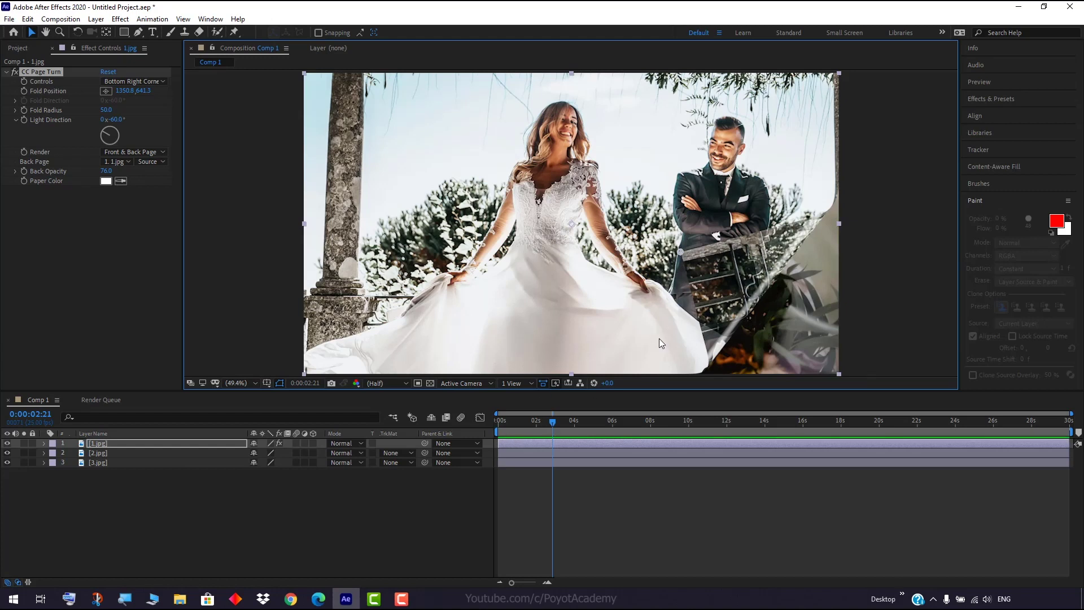
drag(679, 253, 848, 375)
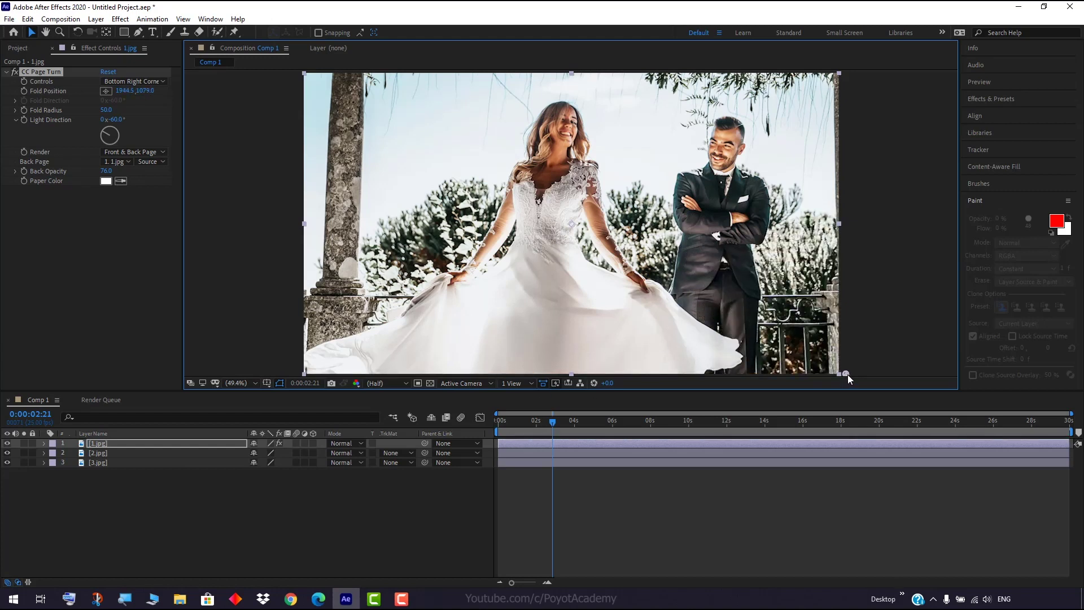
Move the fold position beyond the photo's bottom-right corner to 1986, 1131 and enable keyframing for it at 0:00:02:21
click(248, 383)
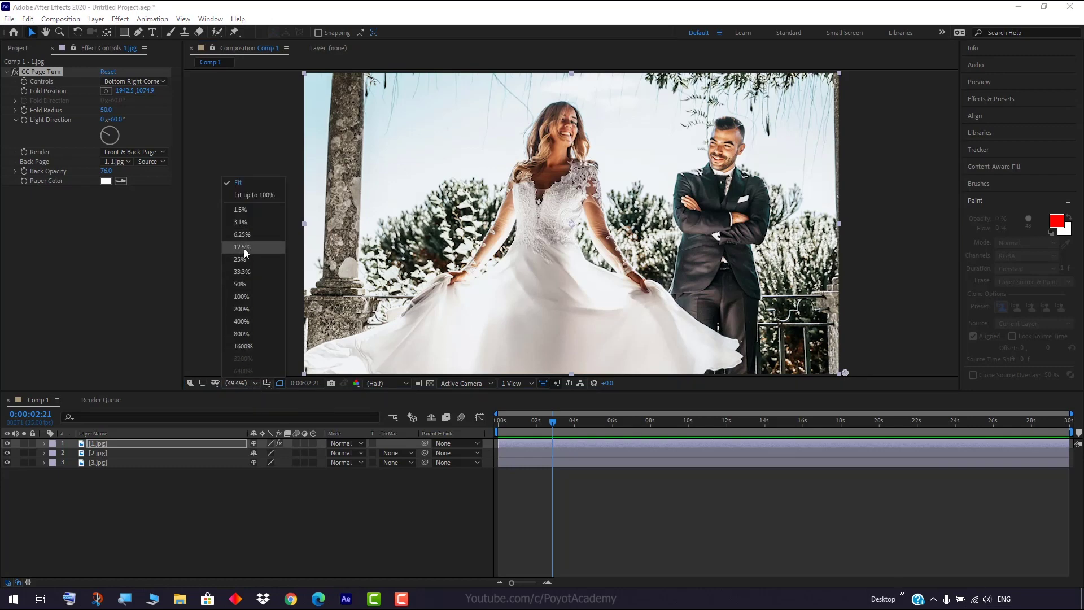
click(252, 272)
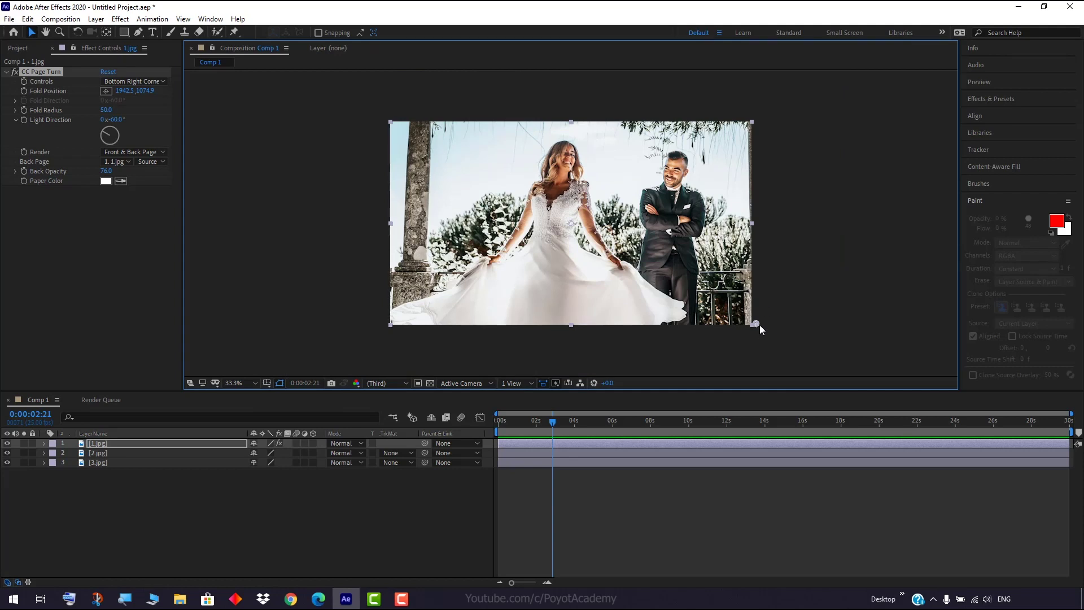
drag(757, 323, 760, 324)
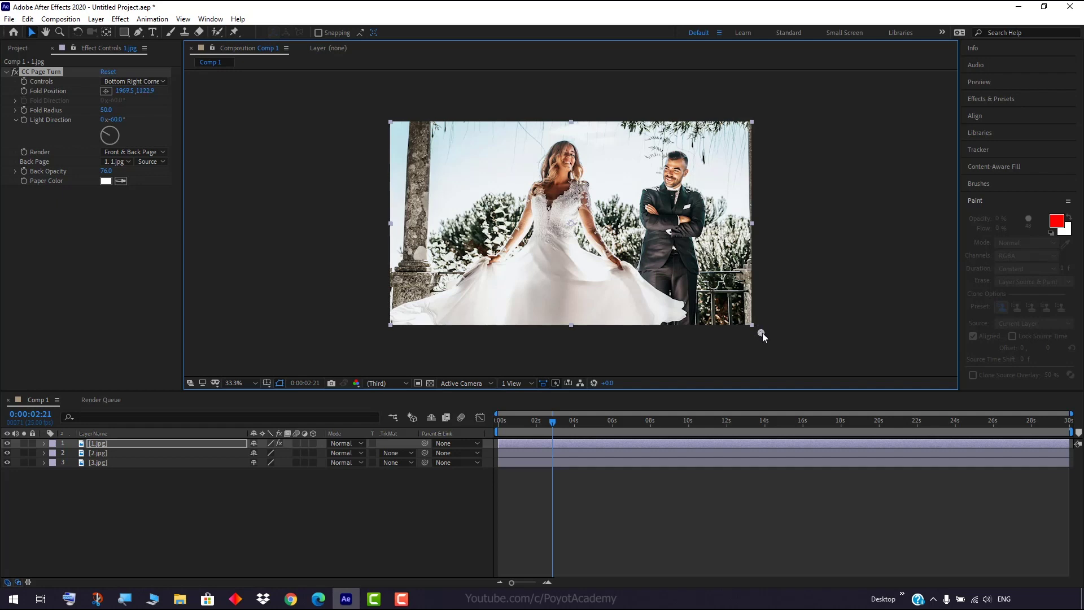
drag(765, 337, 765, 336)
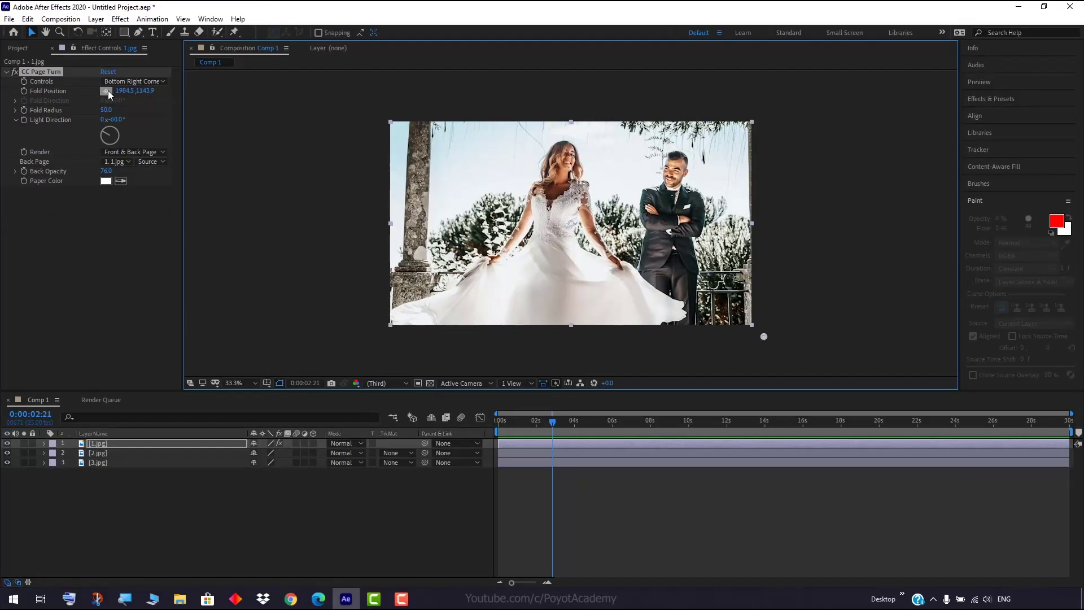
click(105, 91)
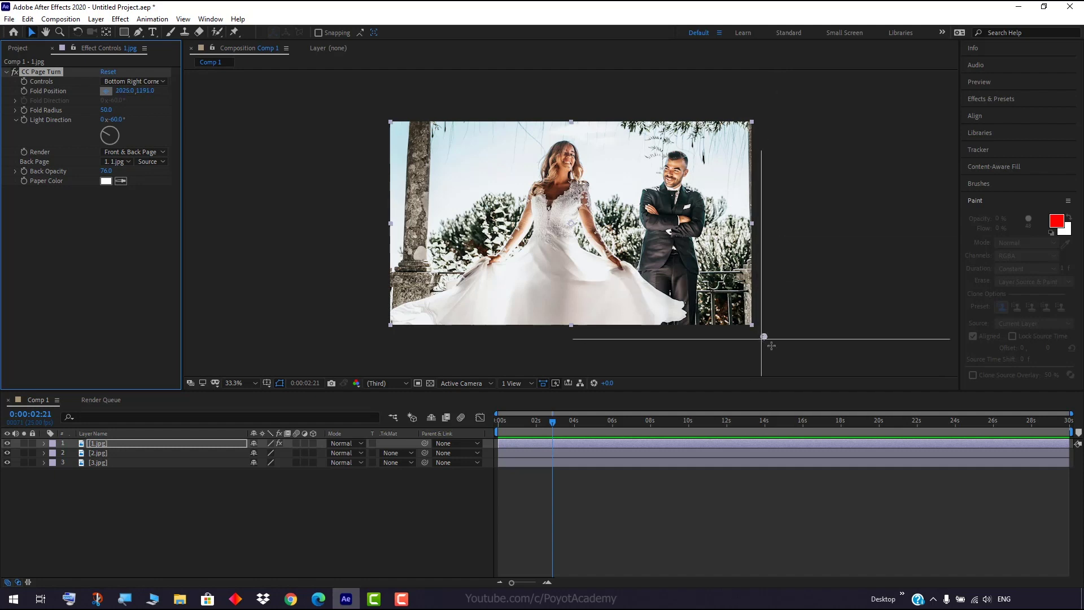
click(774, 348)
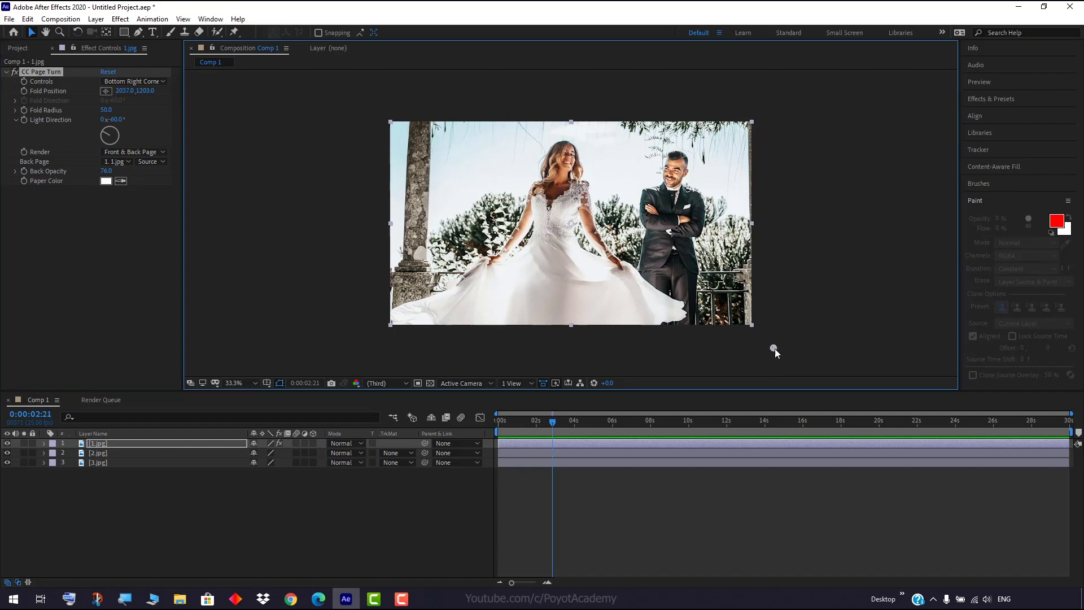
drag(774, 348, 764, 335)
click(25, 93)
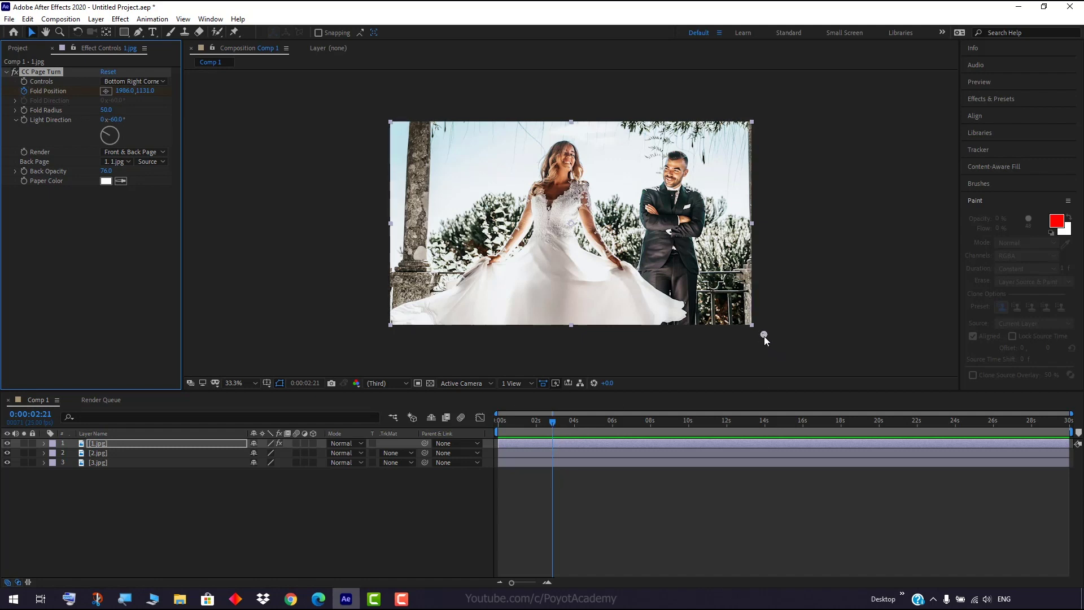
Keyframe the fold position of 1.jpg at 0:00:04:04 to -561, -2075 so the page turns completely off the frame
drag(551, 423, 577, 424)
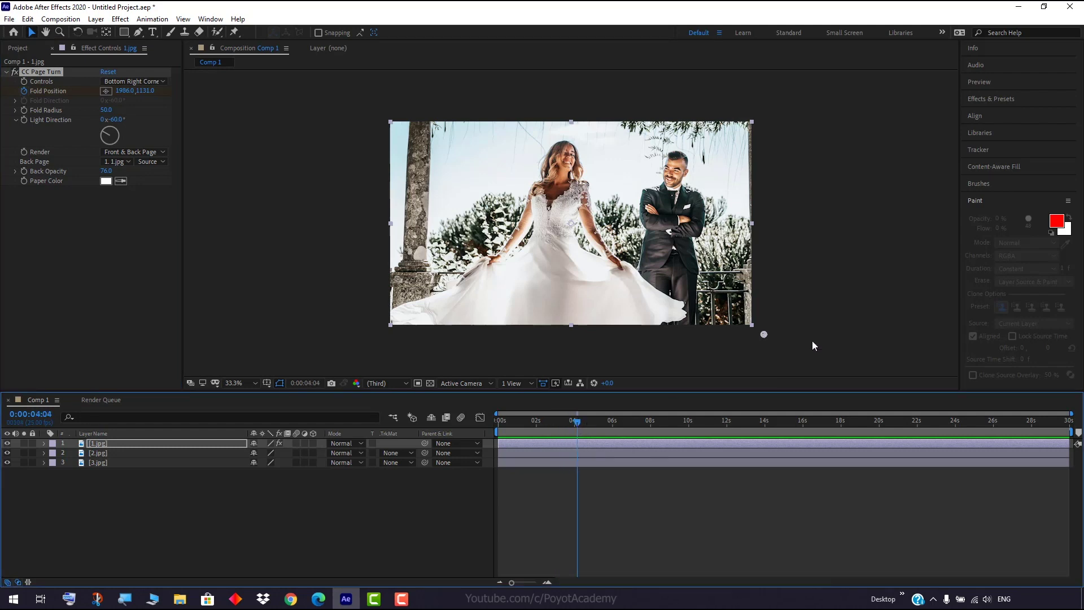
drag(764, 335, 316, 63)
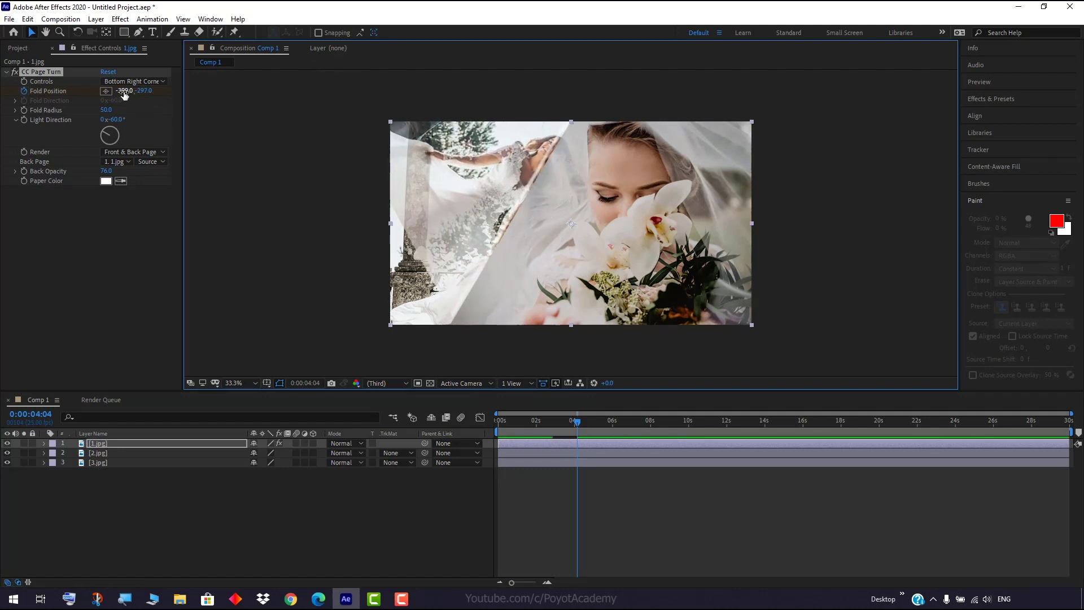
drag(144, 91, 26, 70)
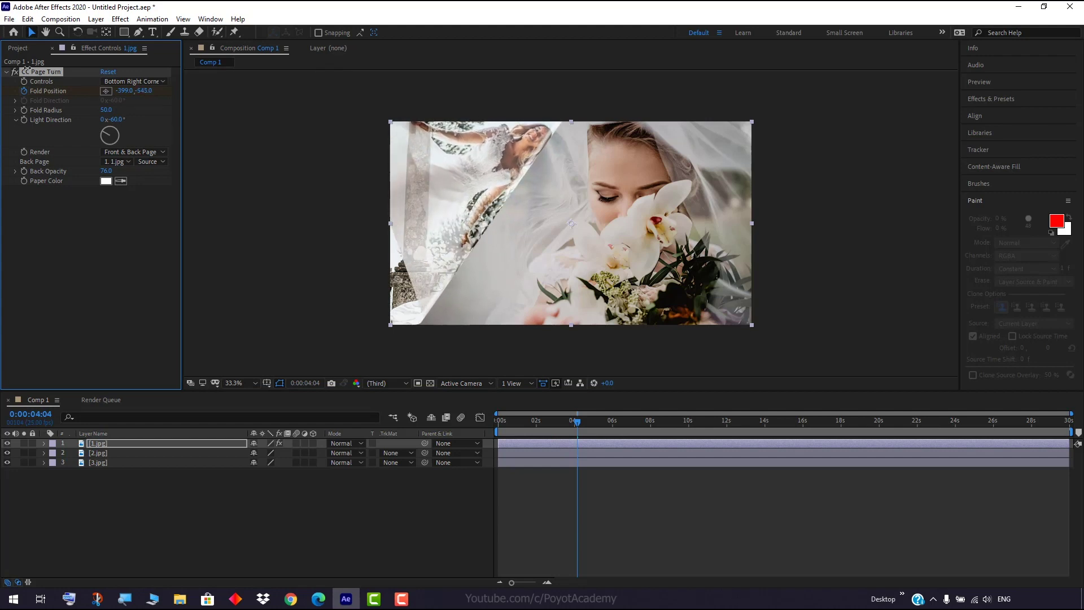
drag(125, 90, 17, 79)
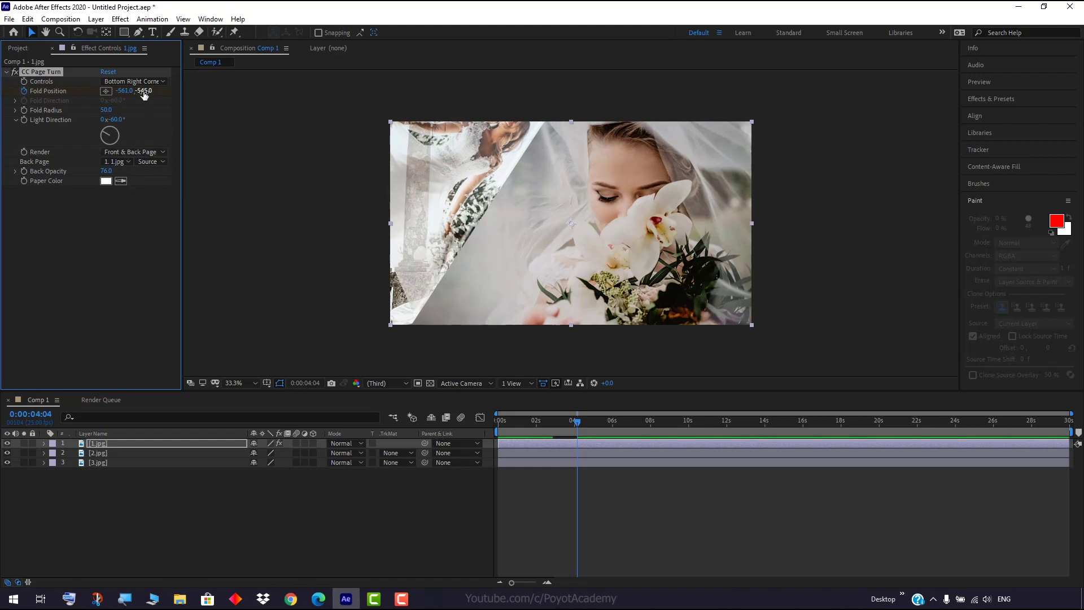
drag(144, 92, 61, 90)
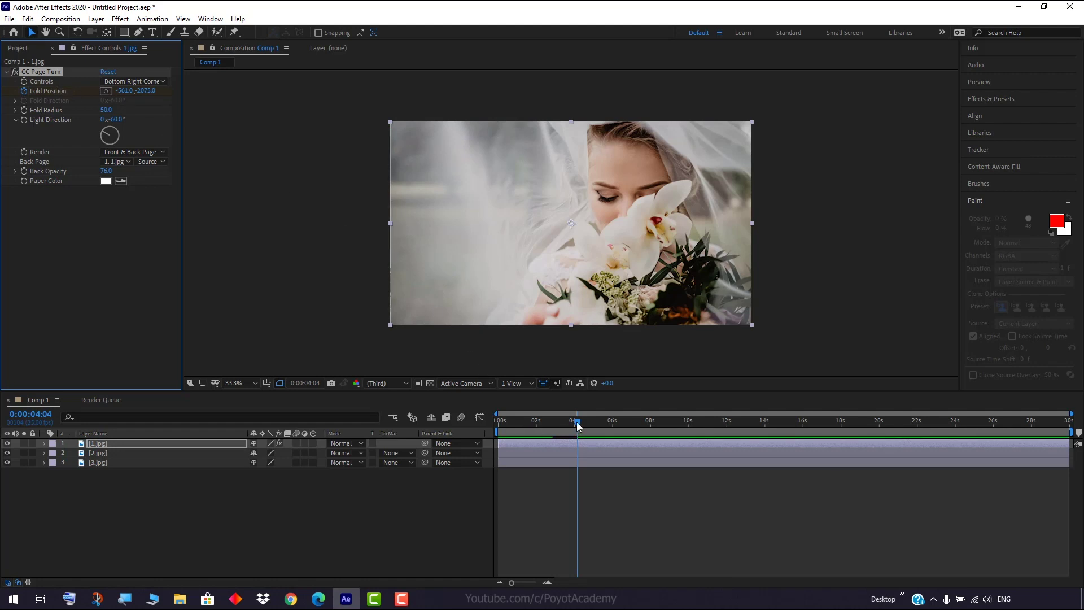
Preview the page turn from 1.jpg to 2.jpg from the start of the composition
drag(577, 425, 498, 425)
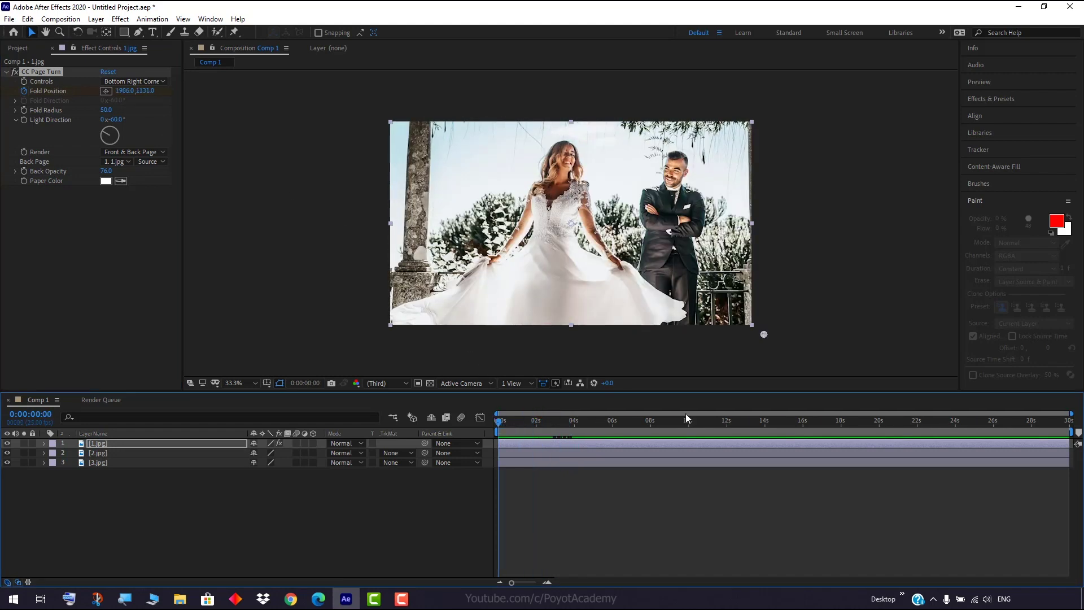
key(space)
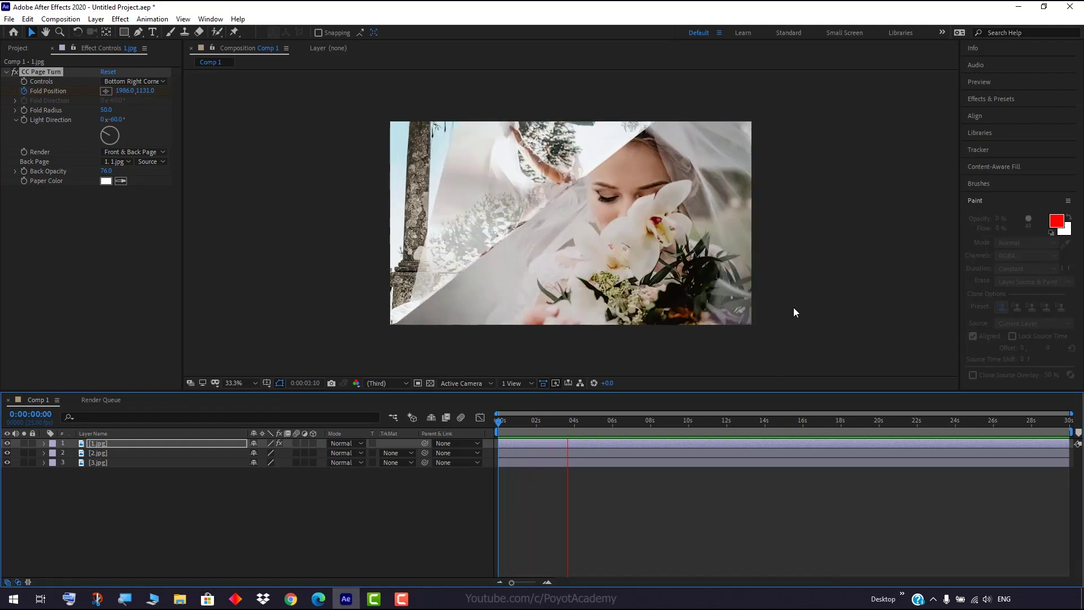
key(space)
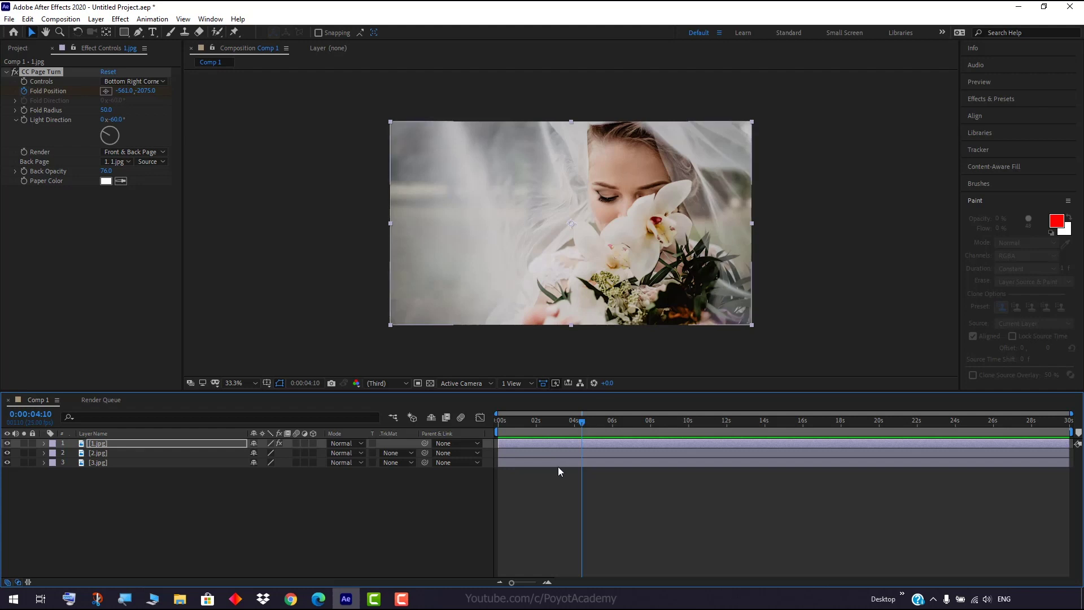
mouse_move(583, 427)
mouse_down()
mouse_move(596, 425)
mouse_move(541, 428)
mouse_move(599, 436)
mouse_up()
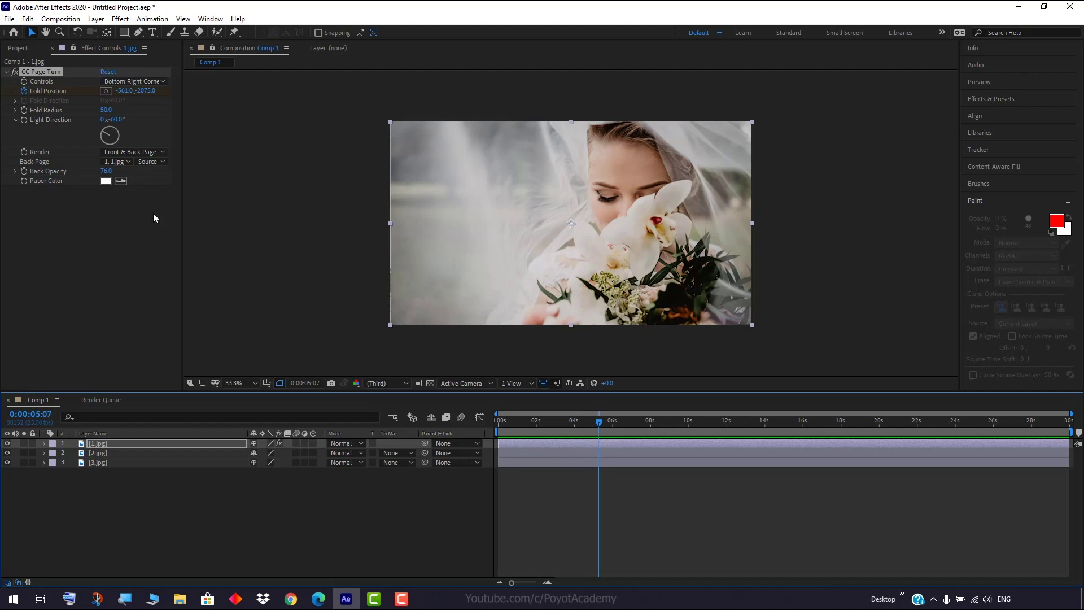
click(116, 453)
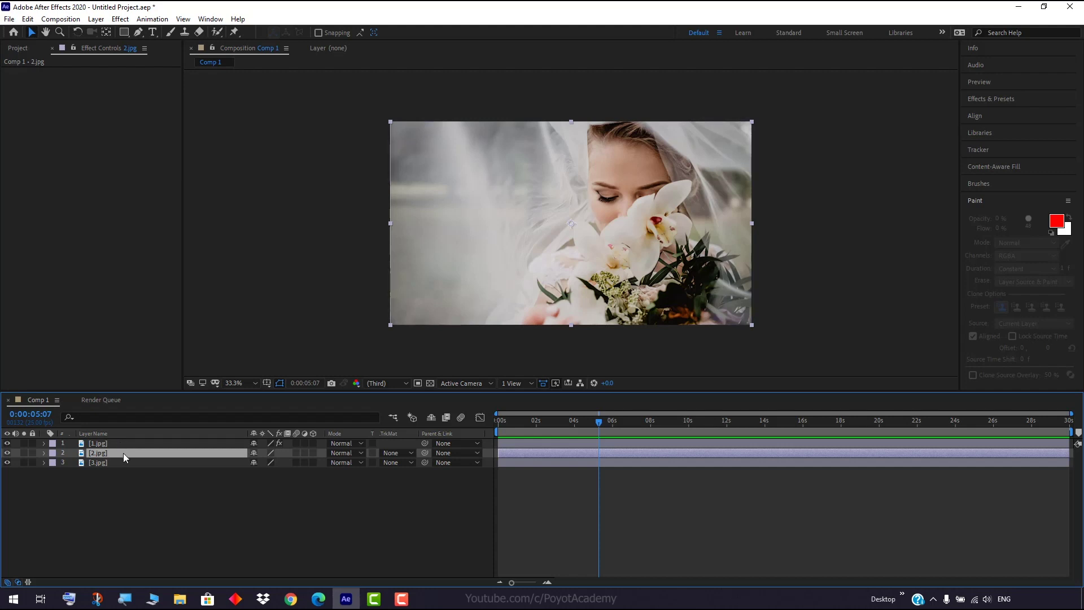
click(120, 19)
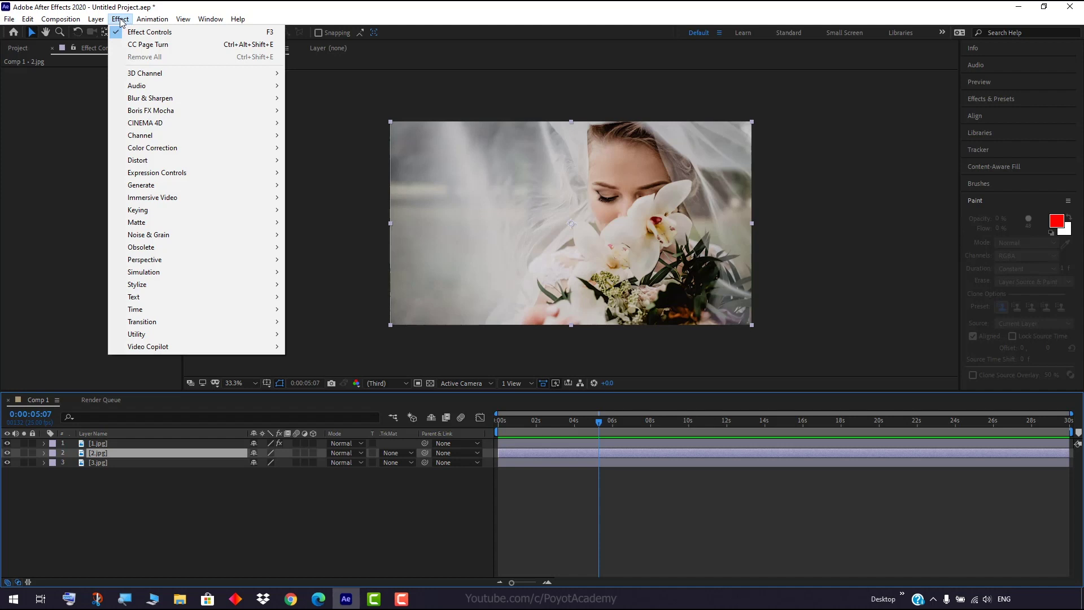
click(148, 45)
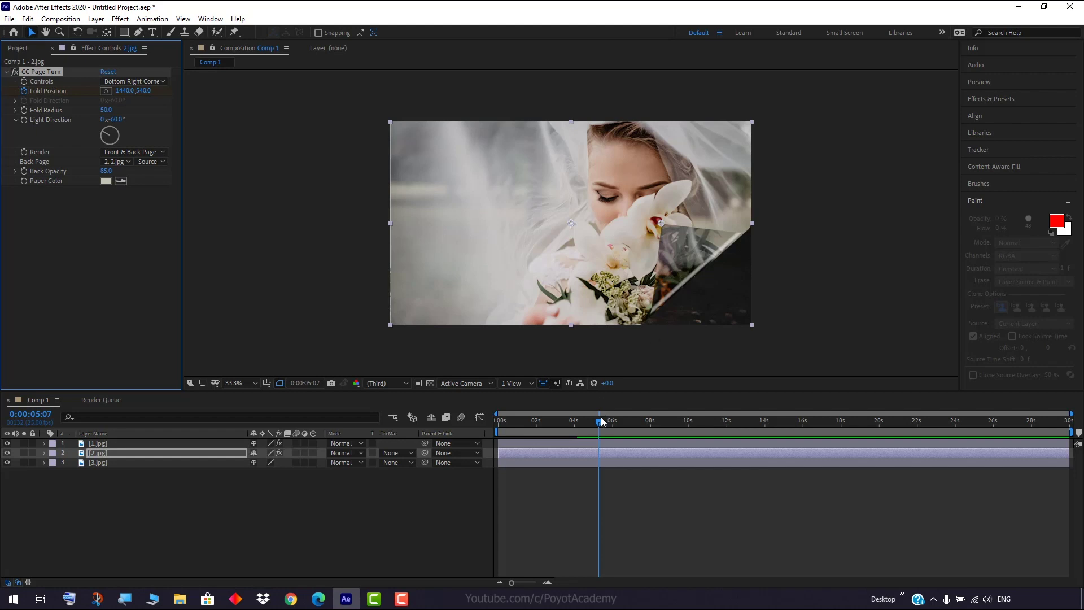
drag(599, 423, 618, 423)
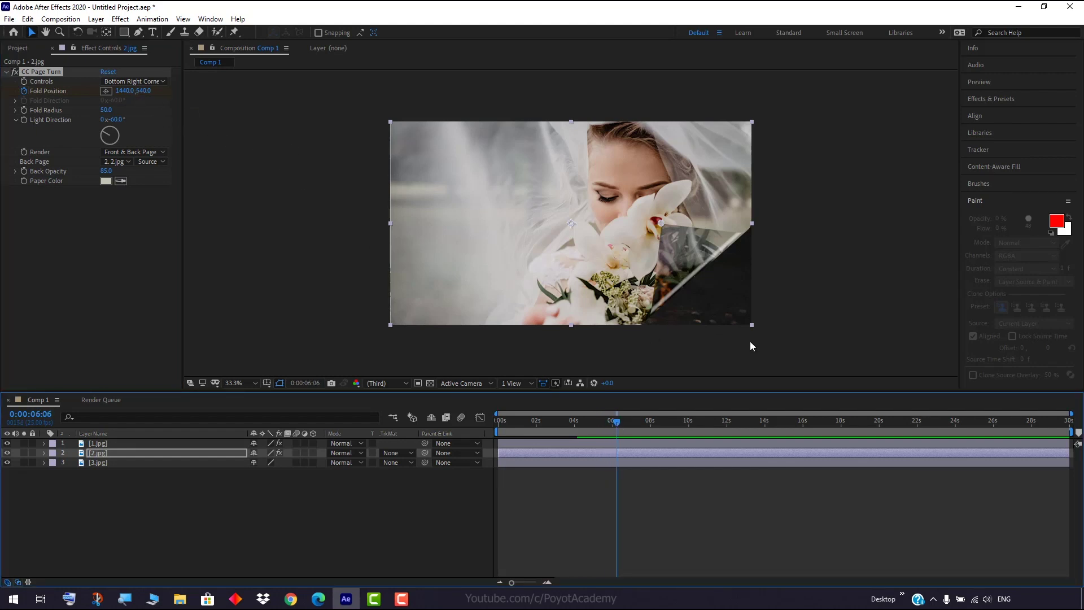
click(106, 91)
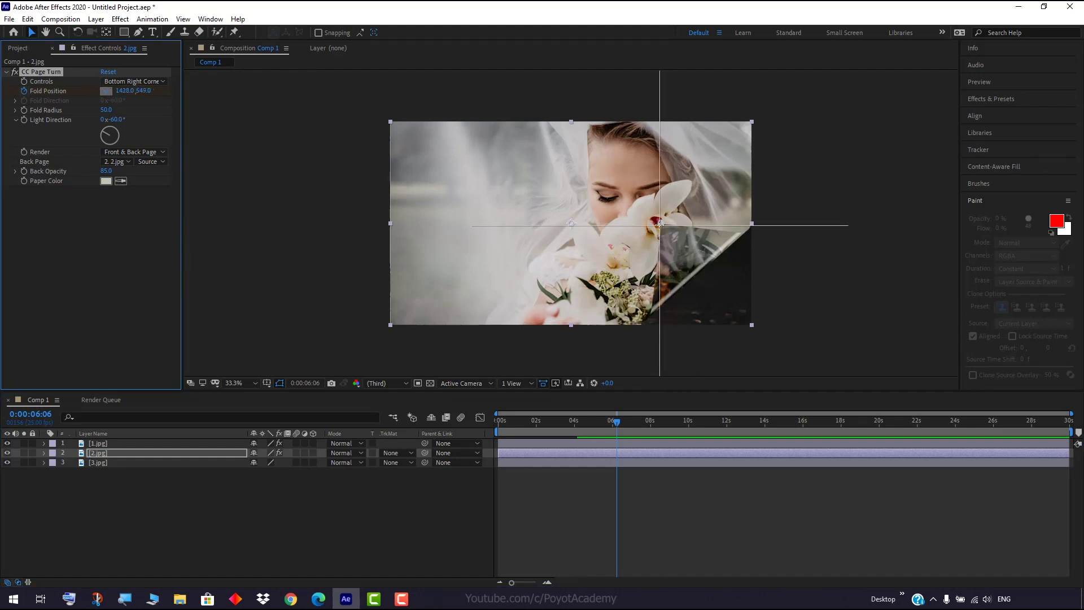
click(662, 223)
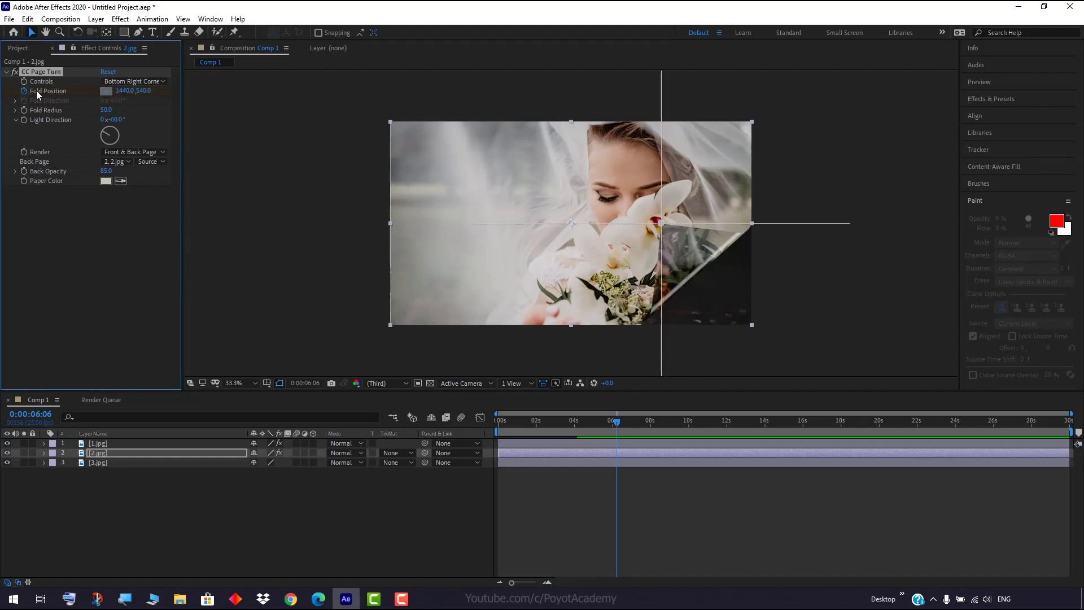
click(618, 427)
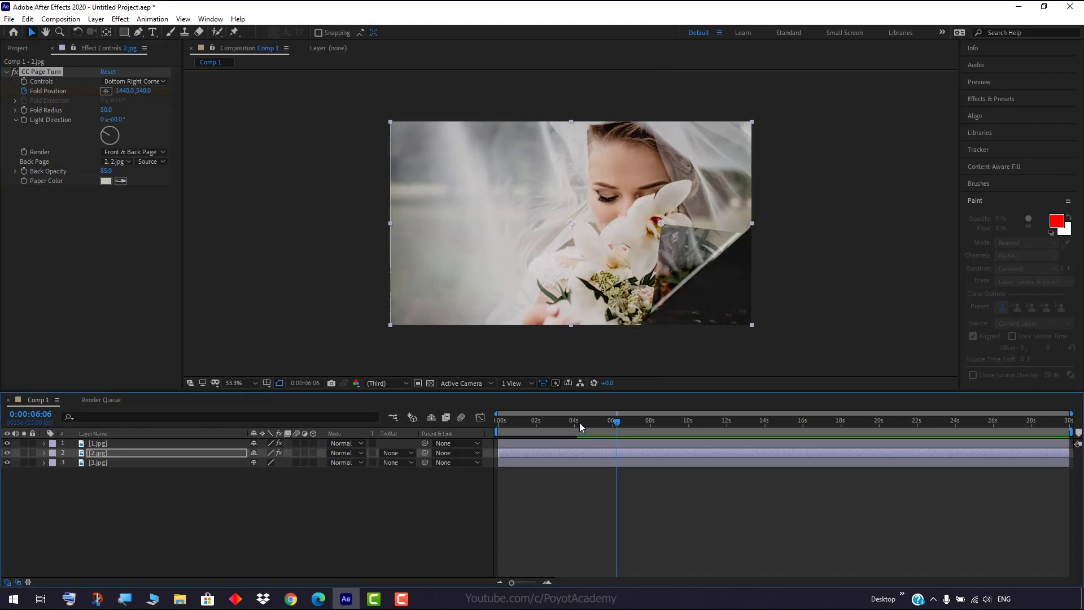
mouse_move(598, 423)
mouse_down()
mouse_move(581, 424)
mouse_move(598, 423)
mouse_up()
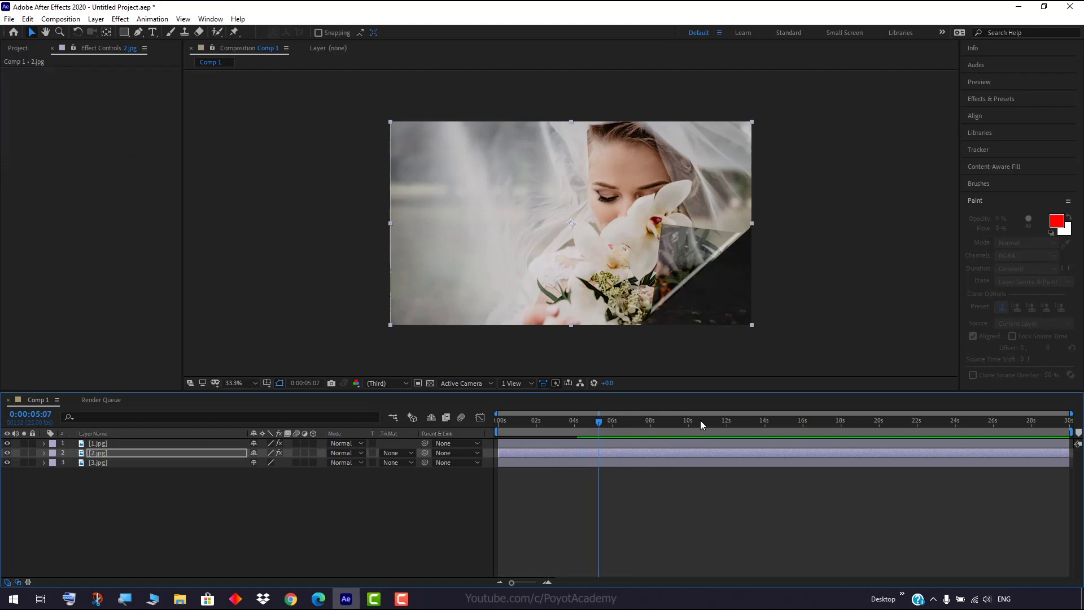
key(ctrl+shift+e)
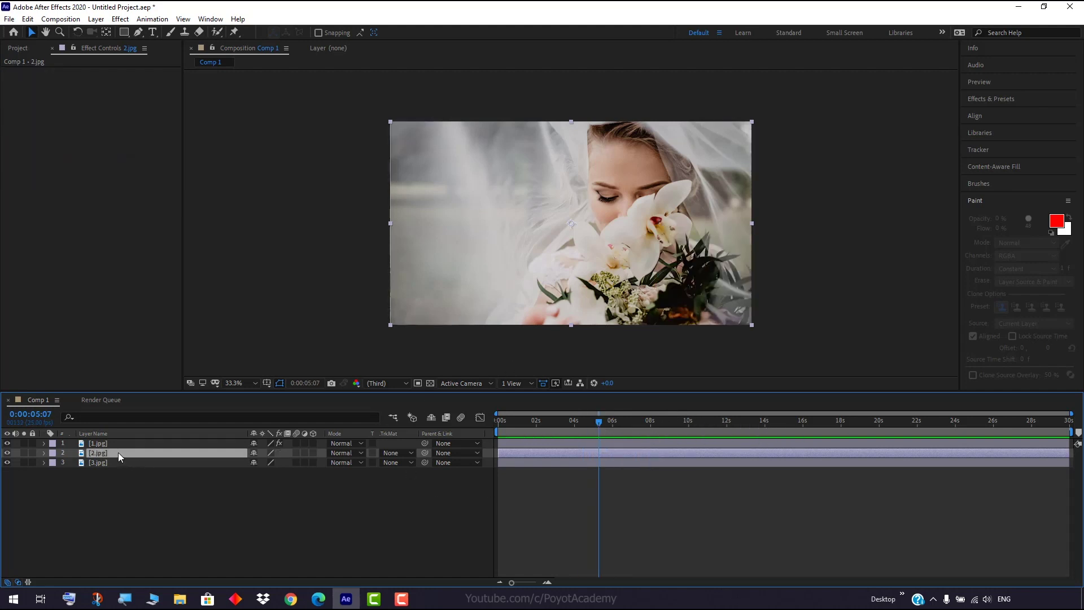
Apply CC Page Turn to 2.jpg, move its fold position to 1968, 1128 and enable keyframing for it at 0:00:05:05
click(120, 19)
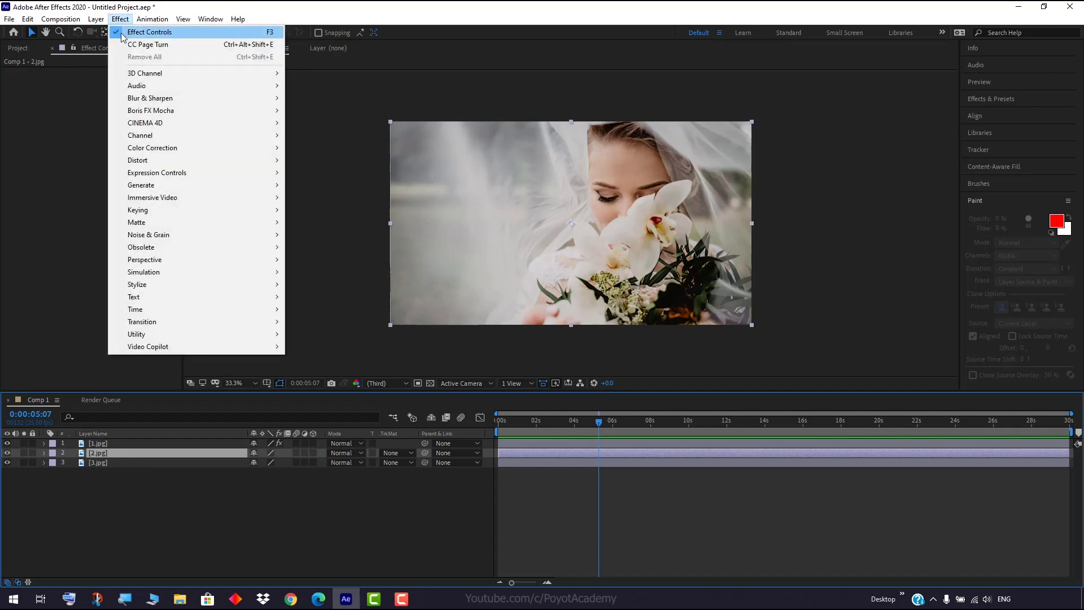
click(130, 46)
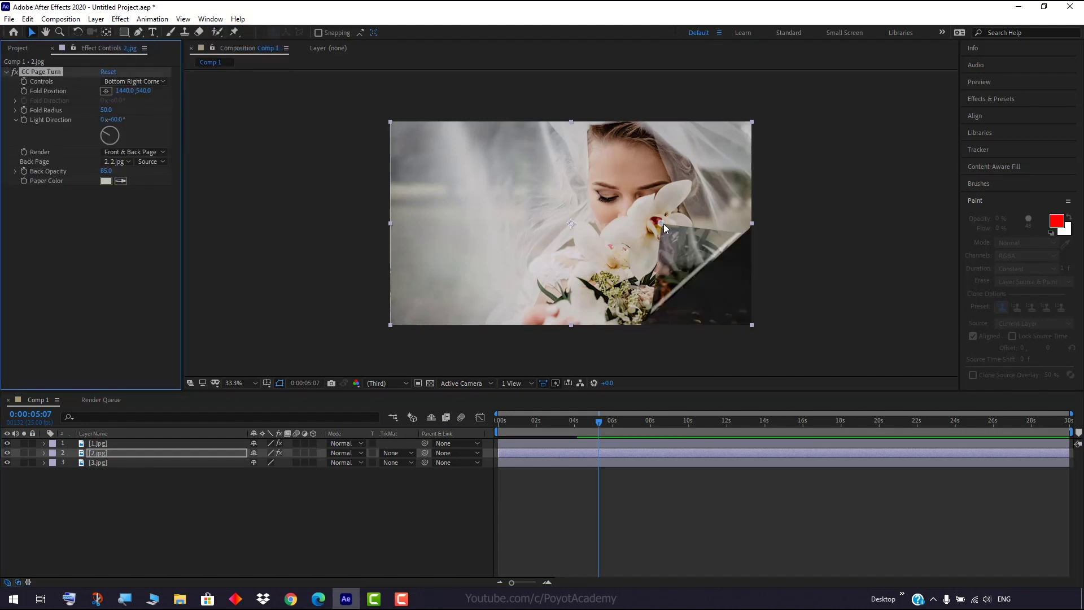
drag(661, 224, 761, 334)
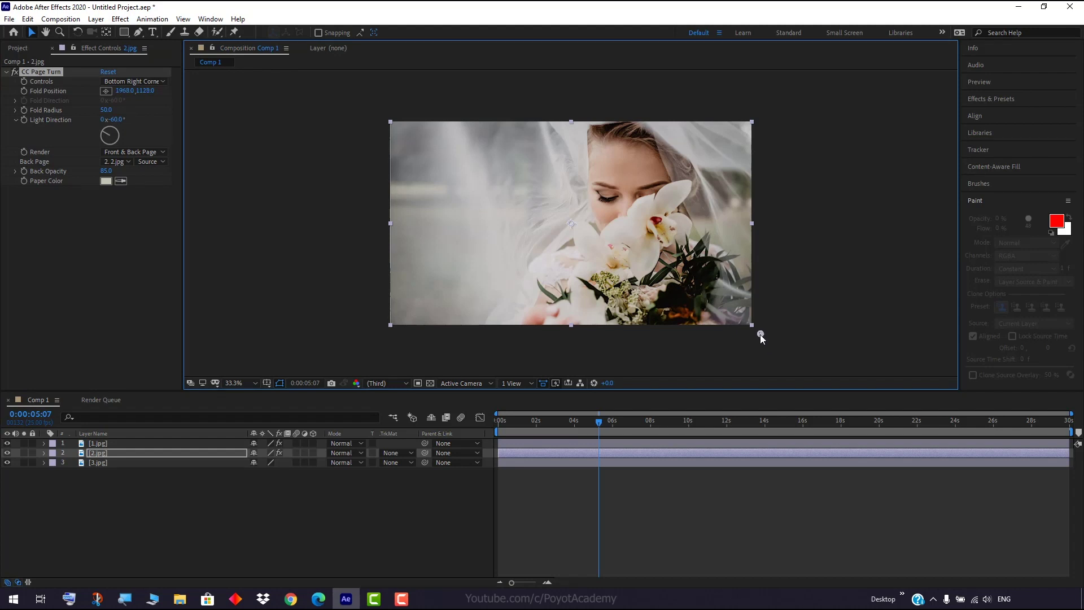
mouse_move(604, 429)
mouse_down()
mouse_move(564, 423)
mouse_move(599, 423)
mouse_up()
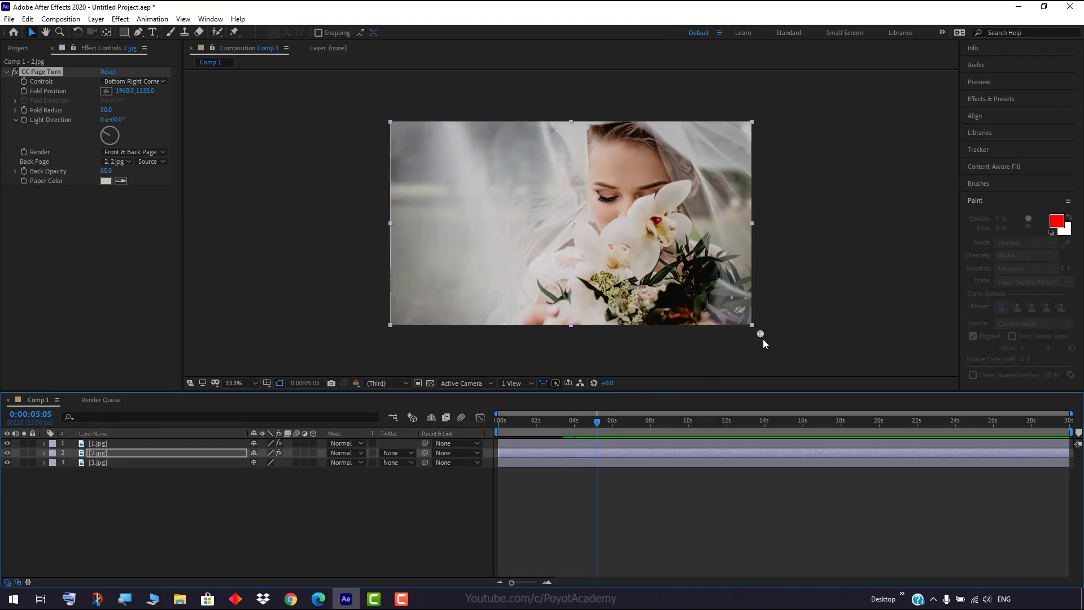
click(26, 93)
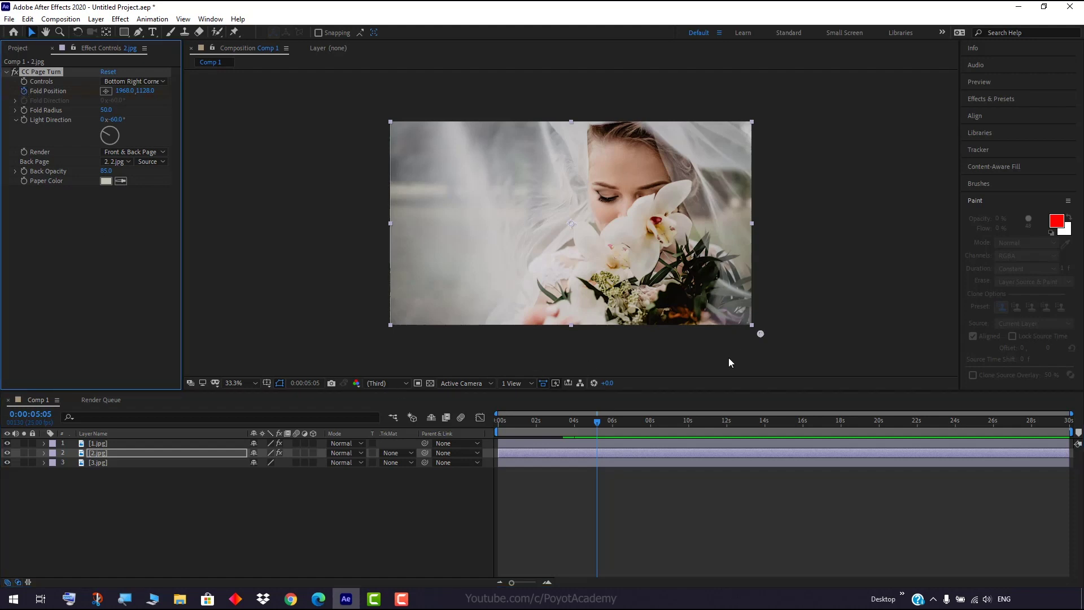
Keyframe the fold position of 2.jpg at 0:00:06:09 to -586, -2129 so 3.jpg is fully revealed
drag(594, 425, 621, 422)
drag(761, 335, 316, 21)
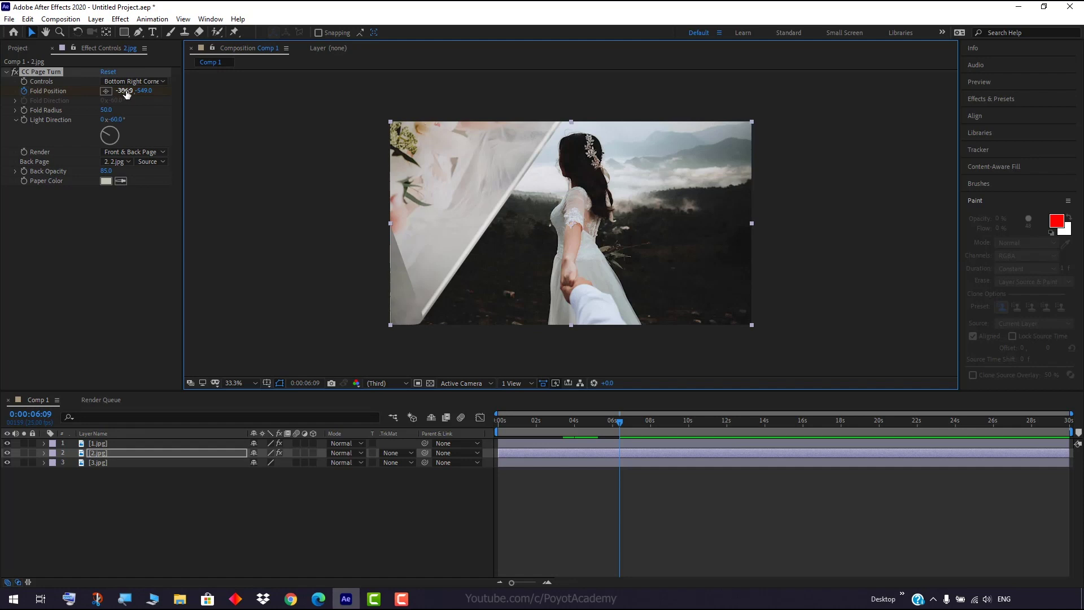
drag(126, 94, 48, 92)
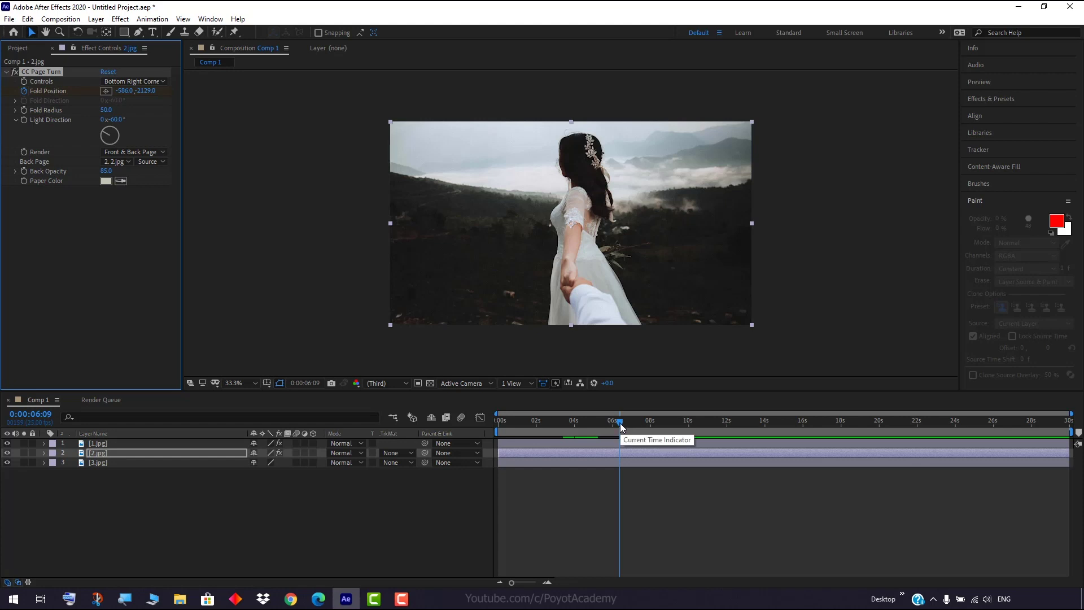
Play both page-turn transitions from the beginning of the composition to check them
drag(620, 423, 496, 422)
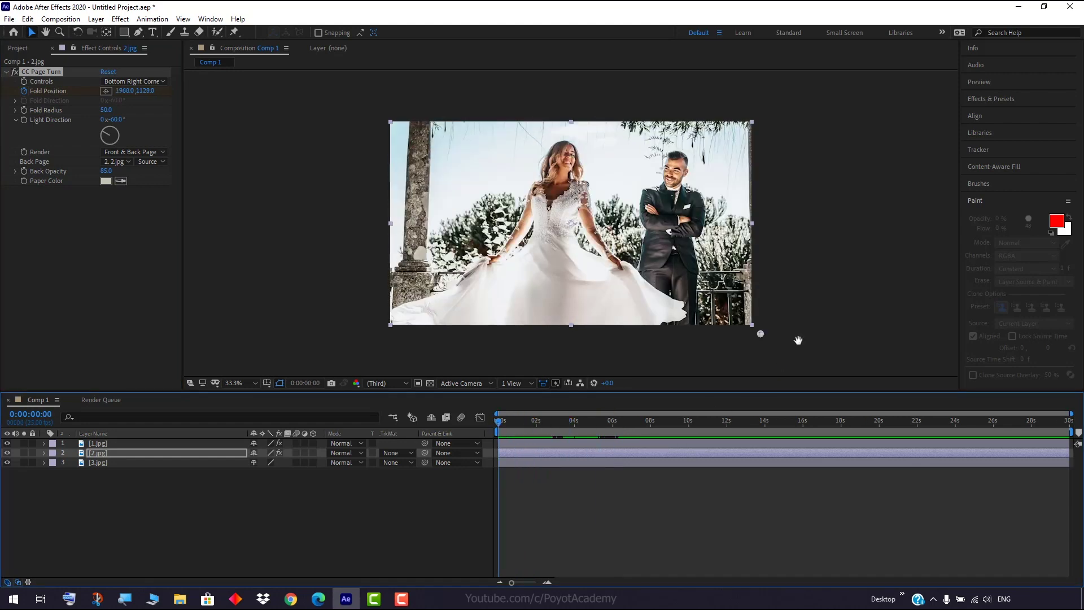
key(space)
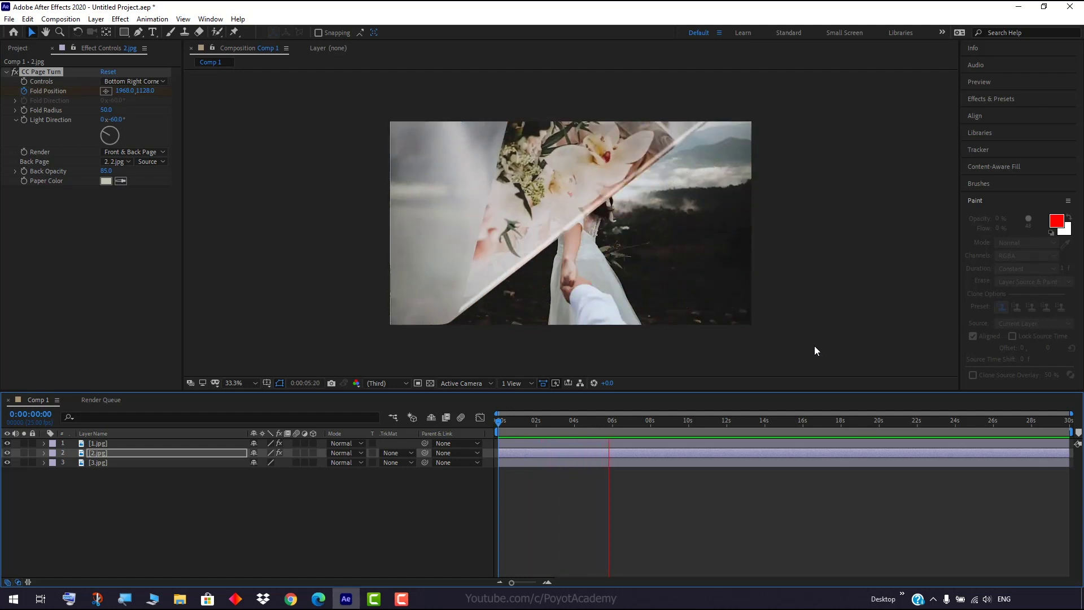
key(space)
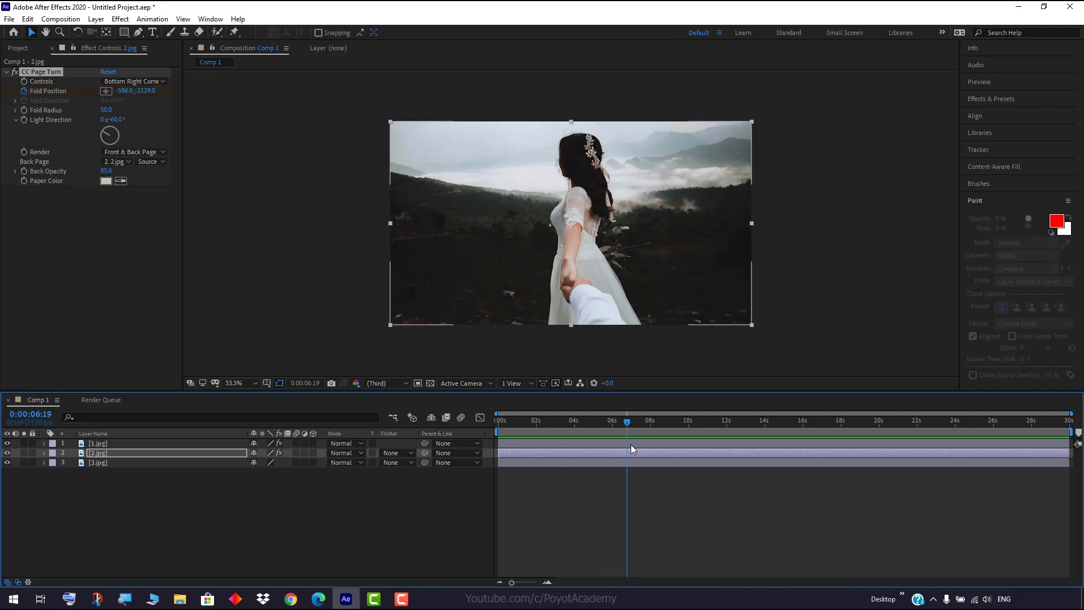
Shift the two fold position keyframes of 2.jpg to about 7 seconds and 0:00:08:16
drag(627, 426, 596, 428)
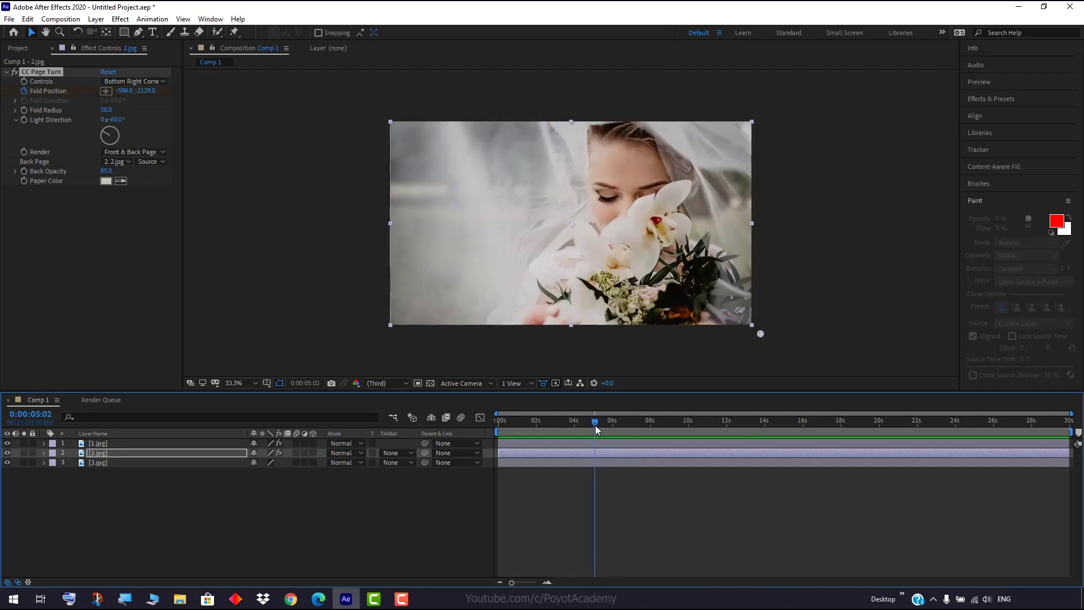
click(44, 454)
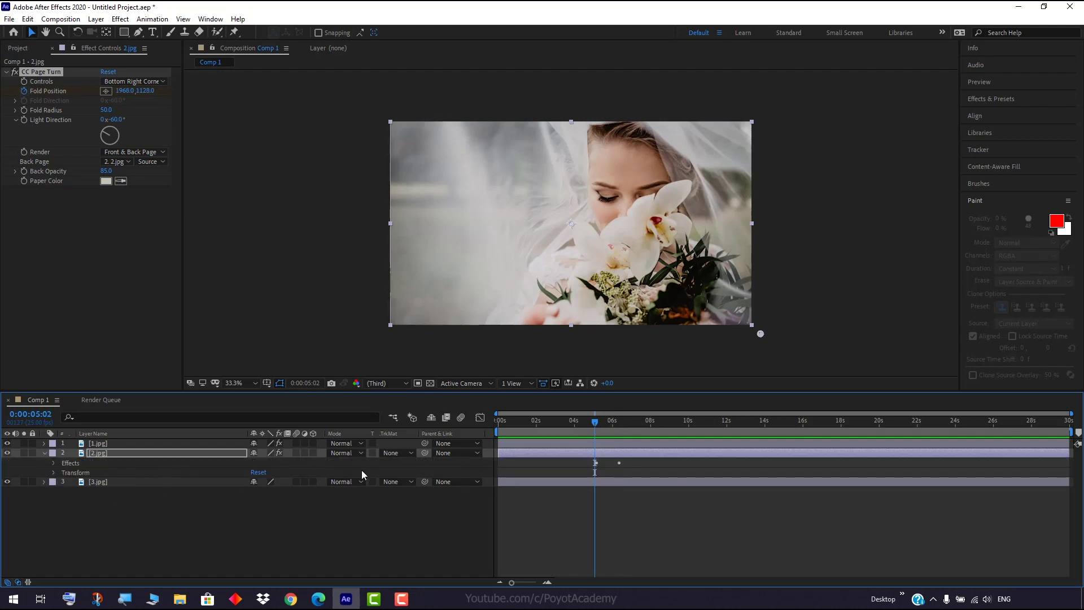
click(53, 463)
click(62, 473)
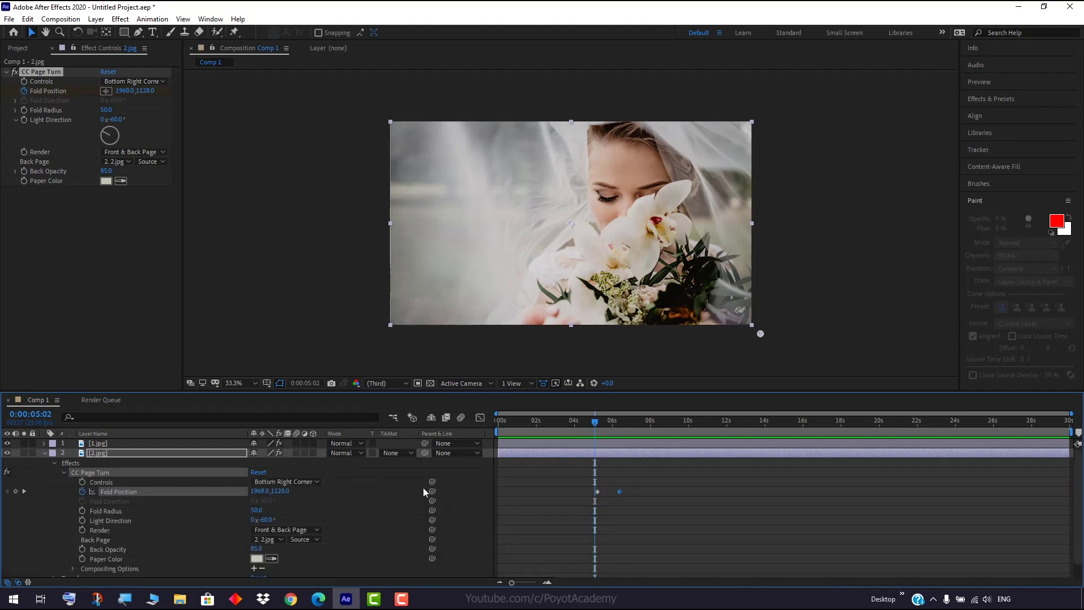
drag(619, 490, 664, 495)
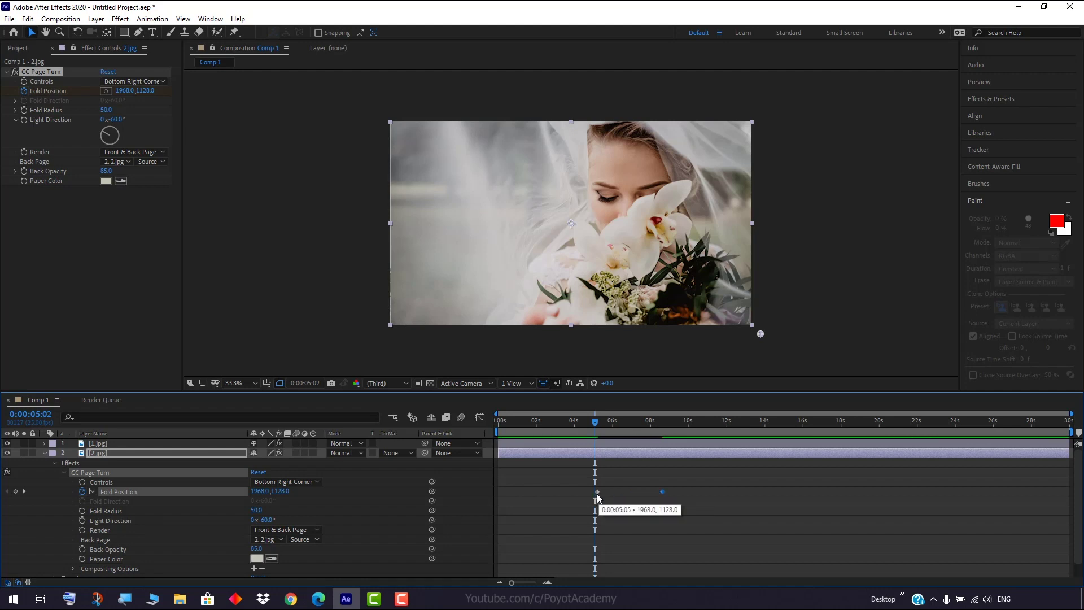
drag(597, 492, 637, 493)
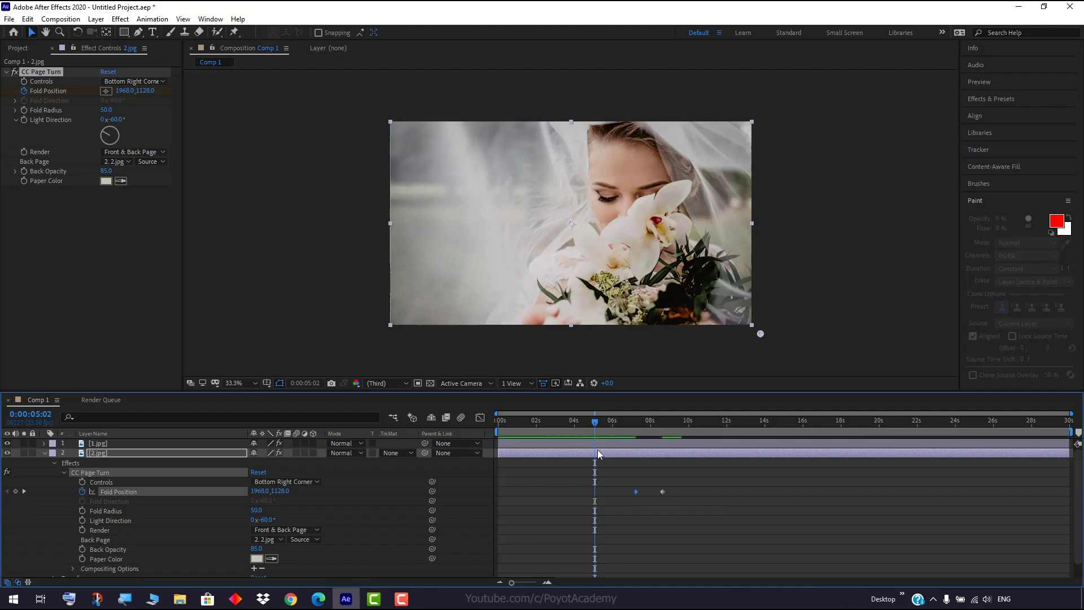
Scrub through the retimed page turn of 2.jpg, stop on its end keyframe at 0:00:08:16 and collapse the layer's properties
drag(594, 422, 668, 428)
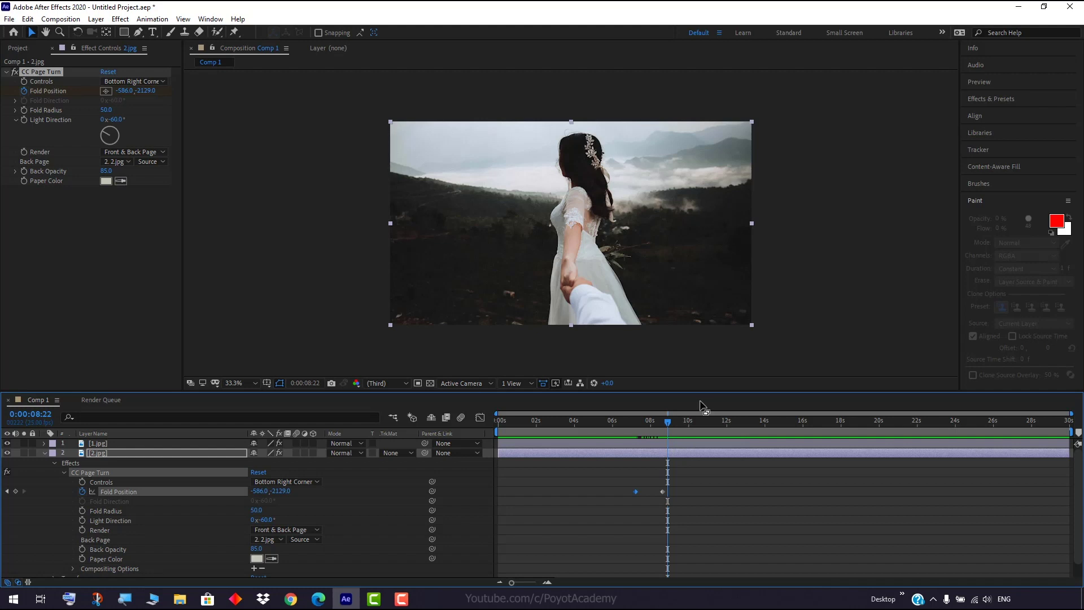
drag(666, 423, 659, 425)
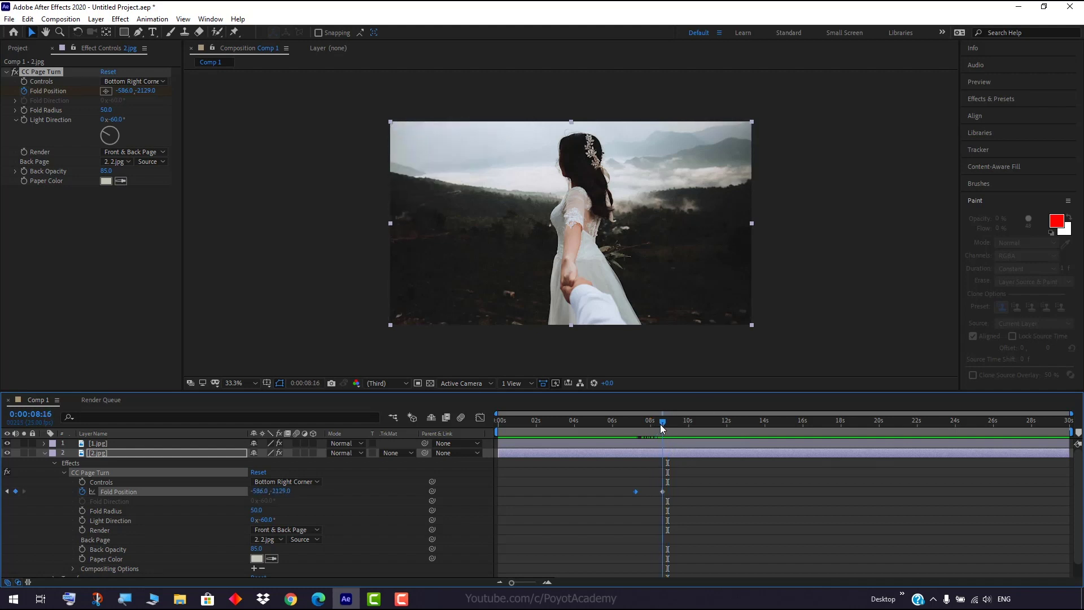
click(44, 453)
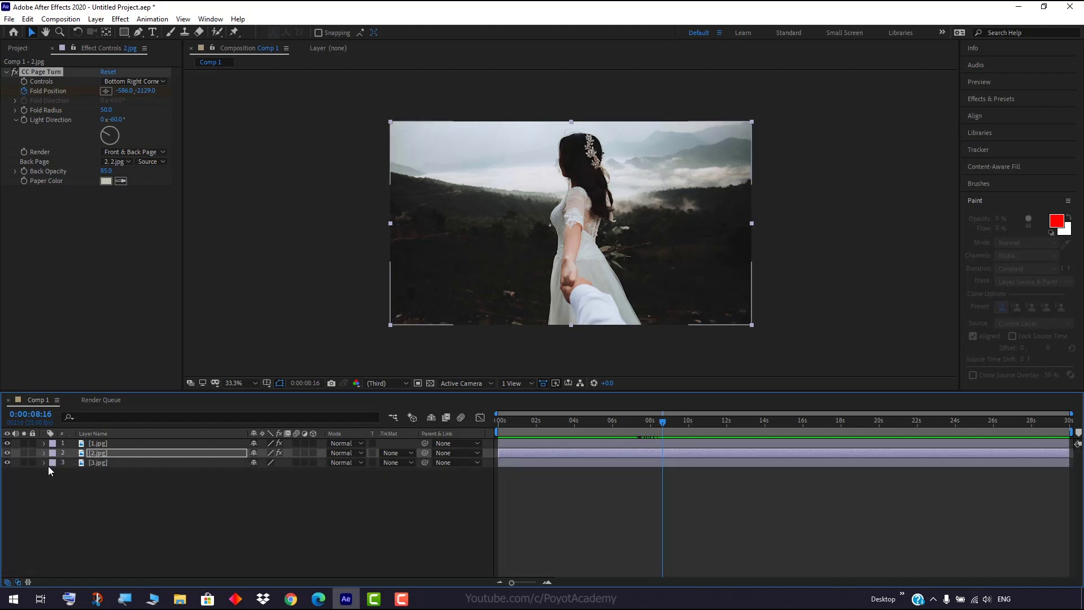
Apply CC Page Turn to 3.jpg, move its fold position to 1995, 1143 and enable keyframing for it at 0:00:10:14
click(136, 465)
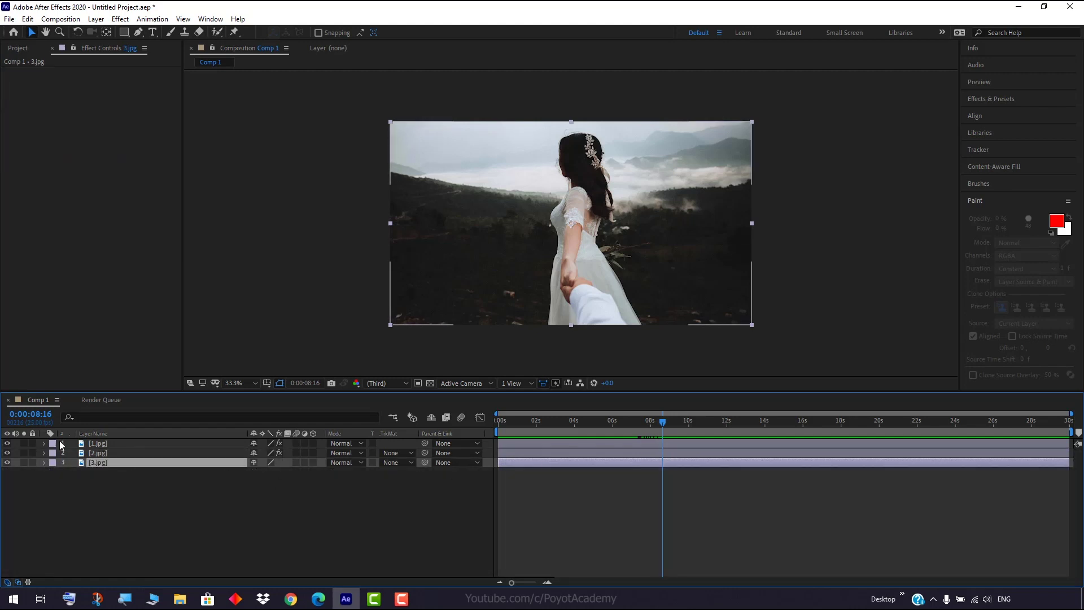
click(120, 19)
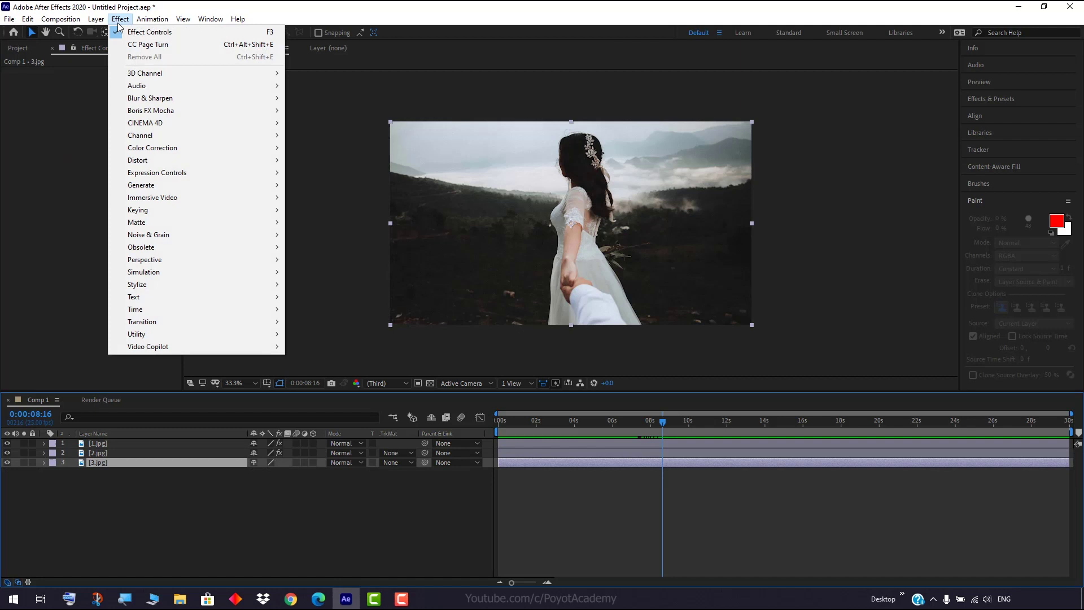
click(141, 39)
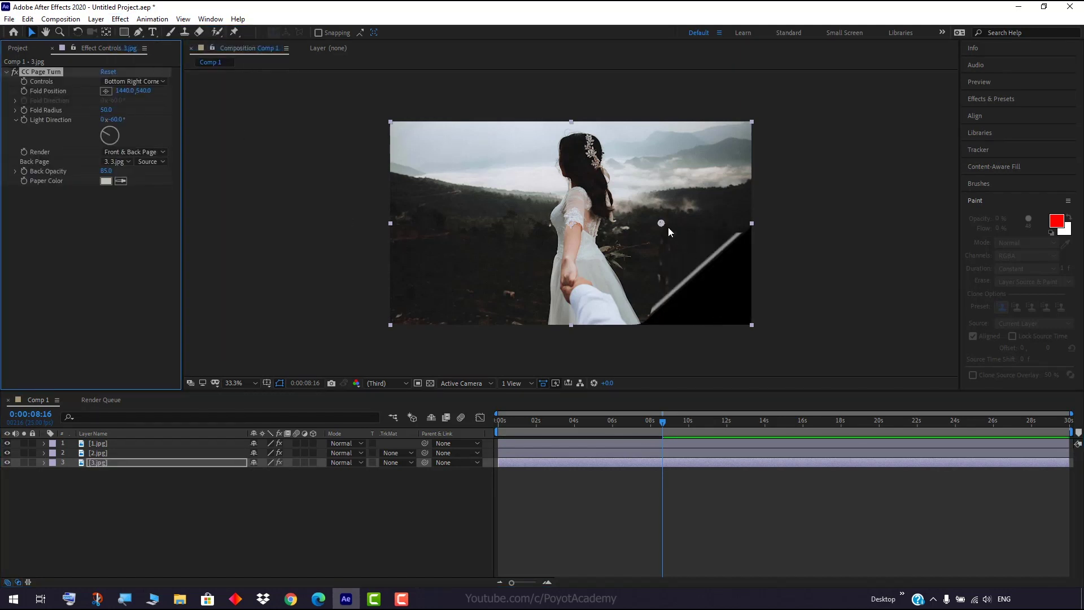
drag(661, 224, 747, 322)
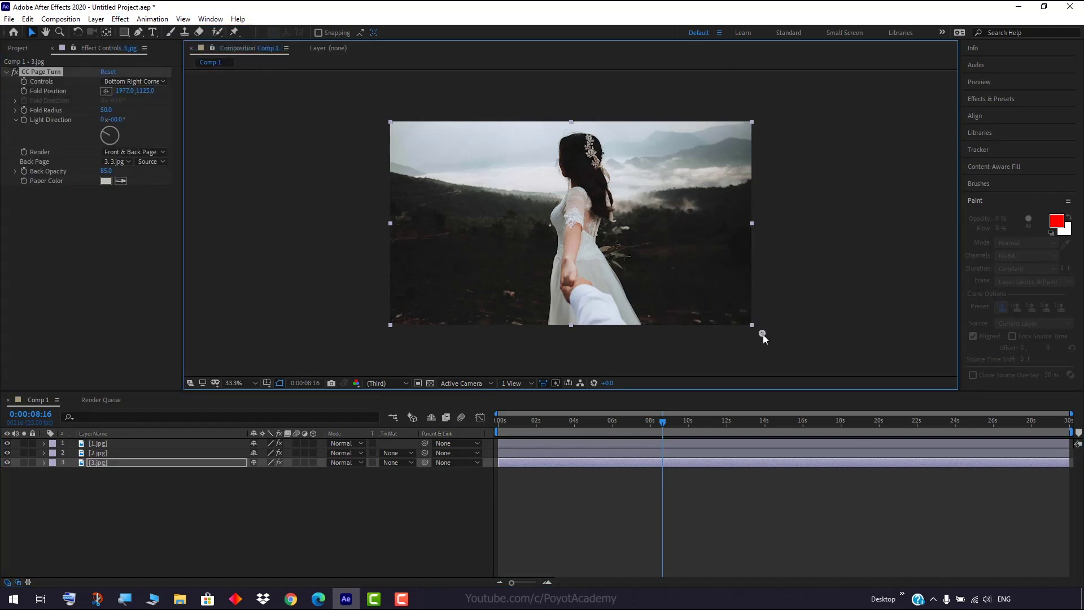
drag(663, 422, 698, 432)
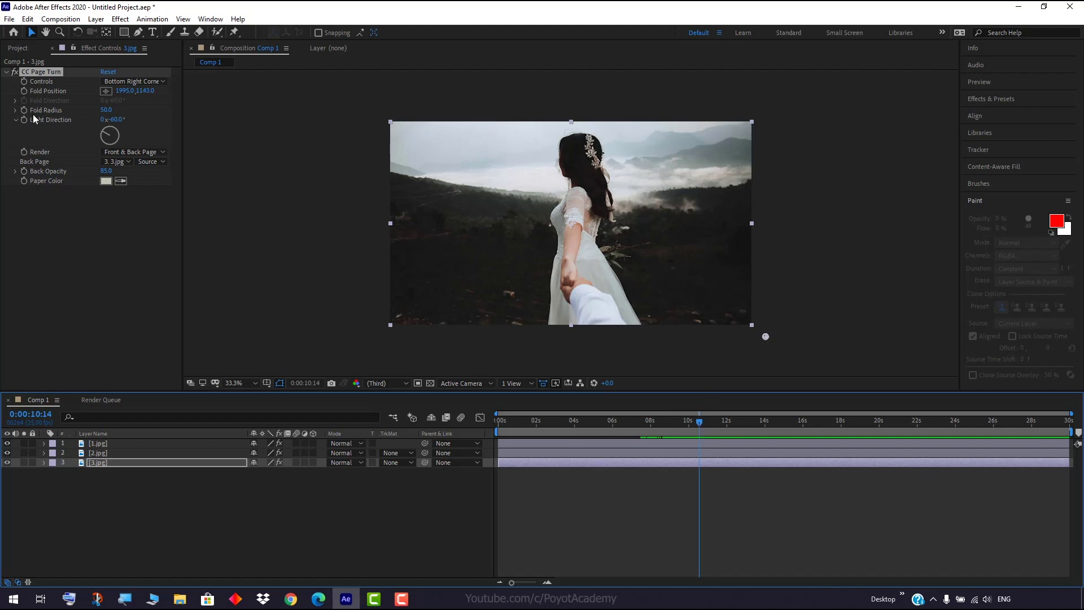
click(24, 91)
Keyframe the fold position of 3.jpg at 0:00:11:14 to -1998, 1182 so the page turns completely away
drag(700, 424, 721, 429)
drag(764, 338, 14, 349)
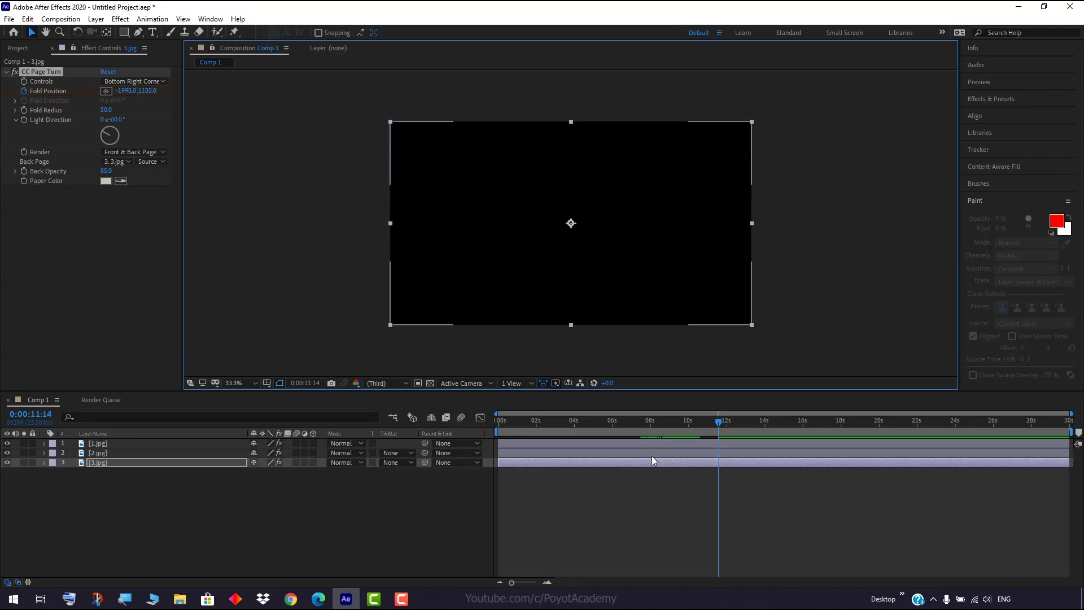
mouse_move(719, 421)
mouse_down()
mouse_move(497, 422)
mouse_move(728, 429)
mouse_up()
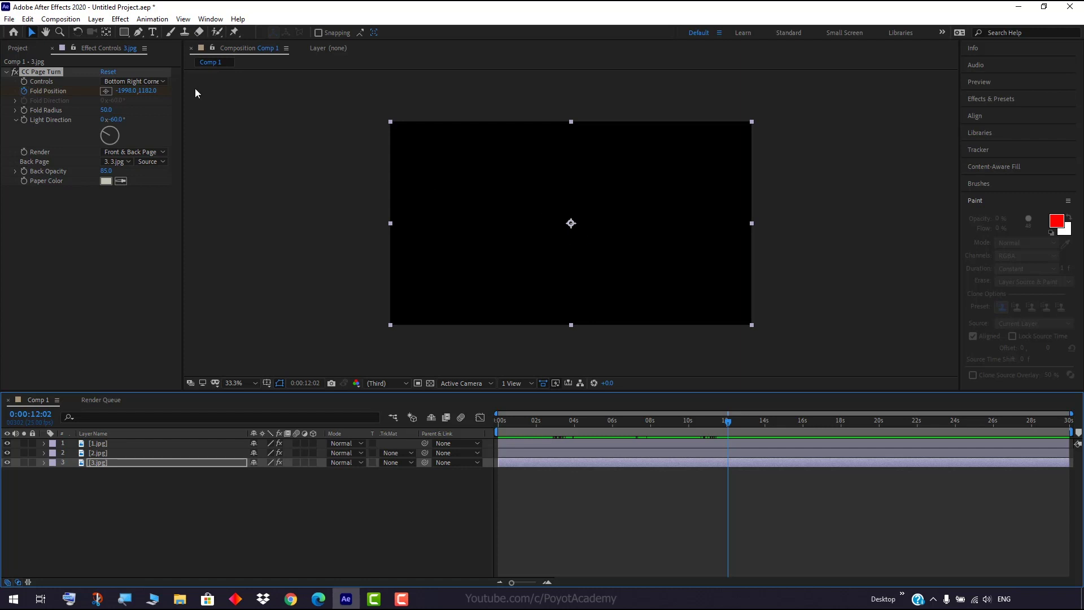
Create a white 1920 x 1080 px solid and place it beneath 3.jpg as the background
click(96, 19)
mouse_move(113, 33)
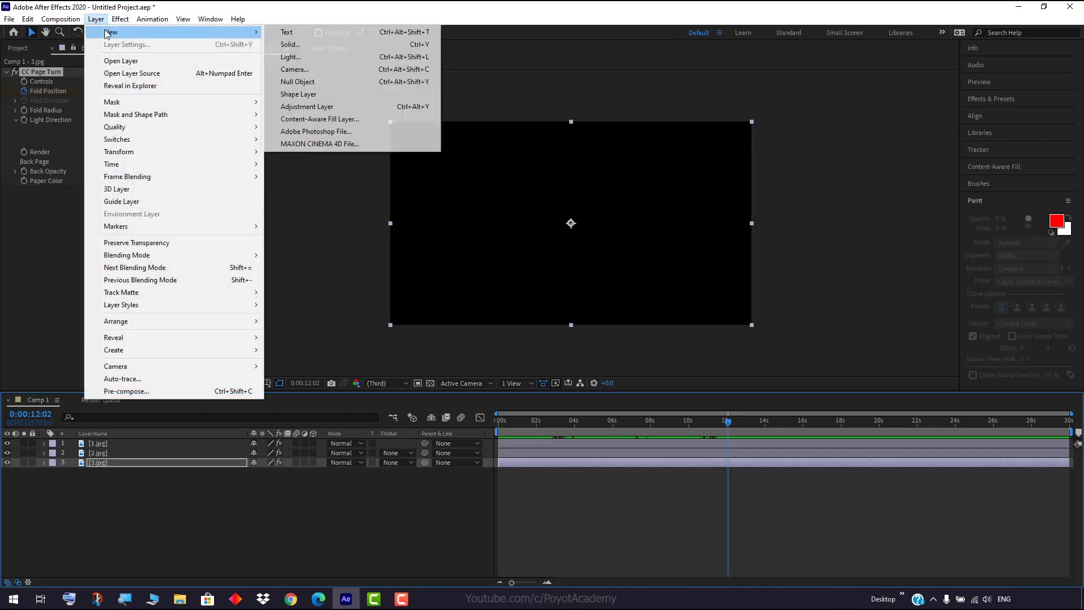
click(314, 44)
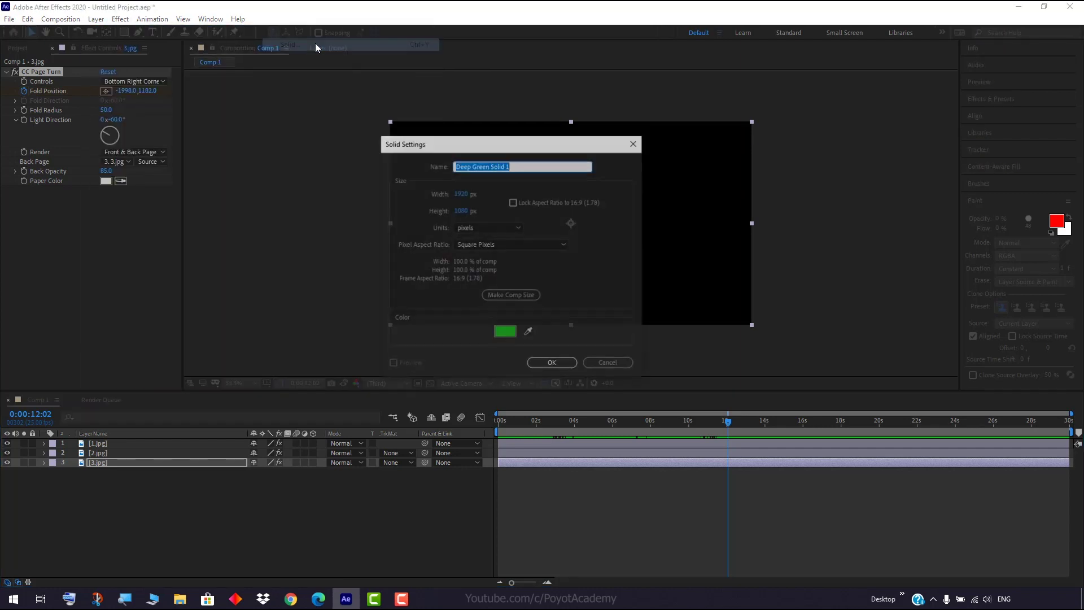
click(504, 332)
click(675, 240)
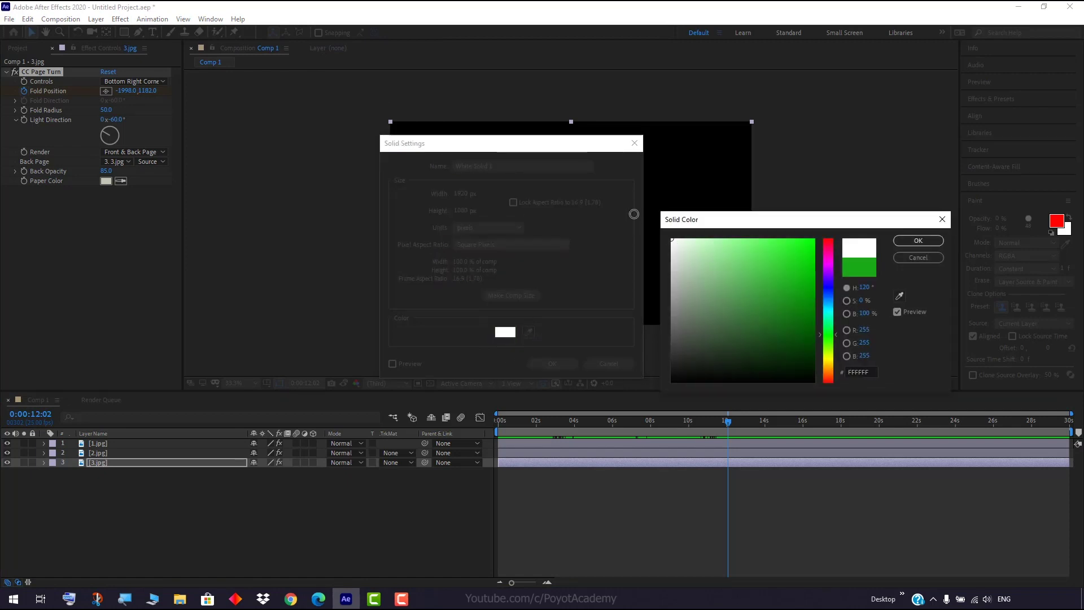
click(914, 242)
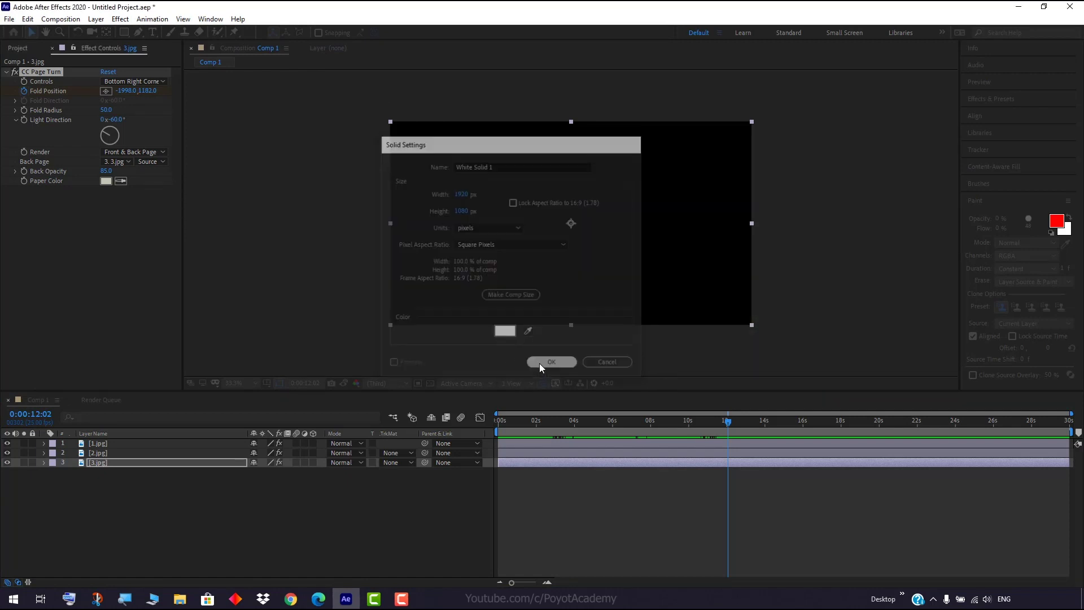
click(539, 363)
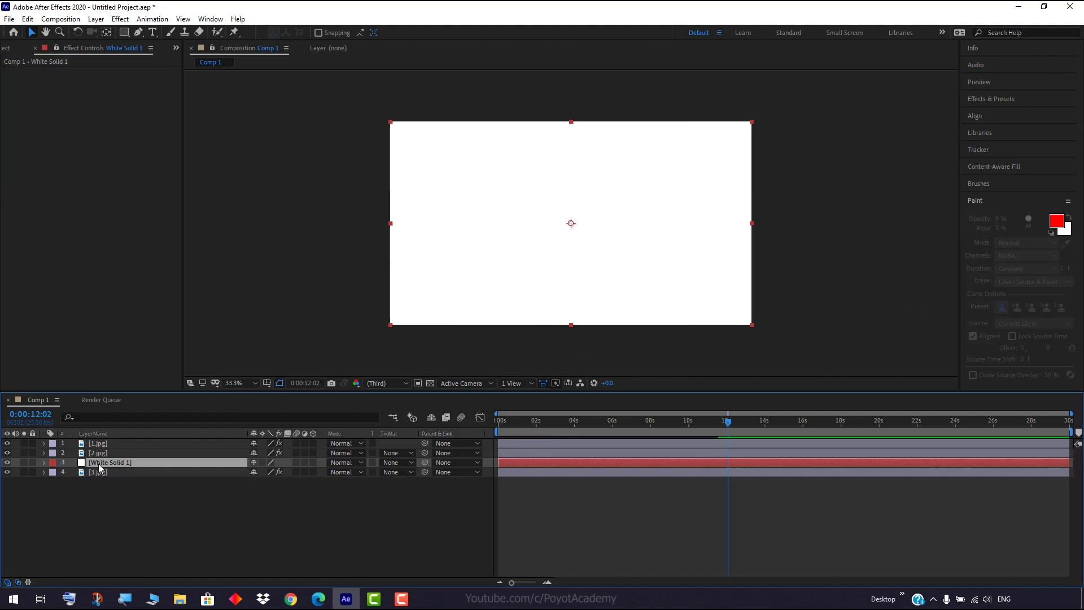
drag(100, 468, 99, 480)
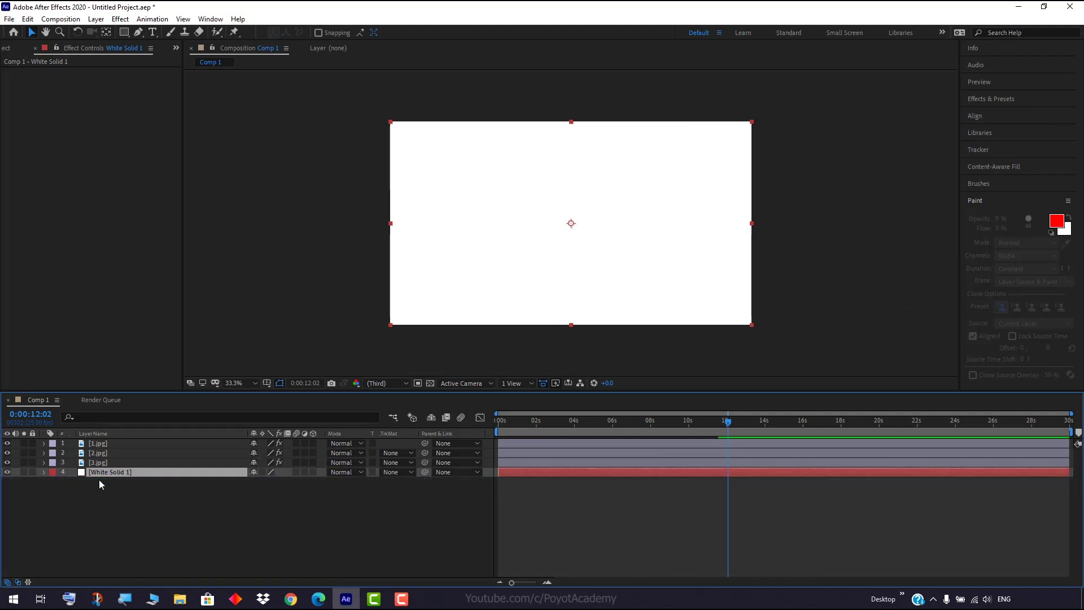
mouse_move(729, 425)
mouse_down()
mouse_move(693, 431)
mouse_move(738, 431)
mouse_up()
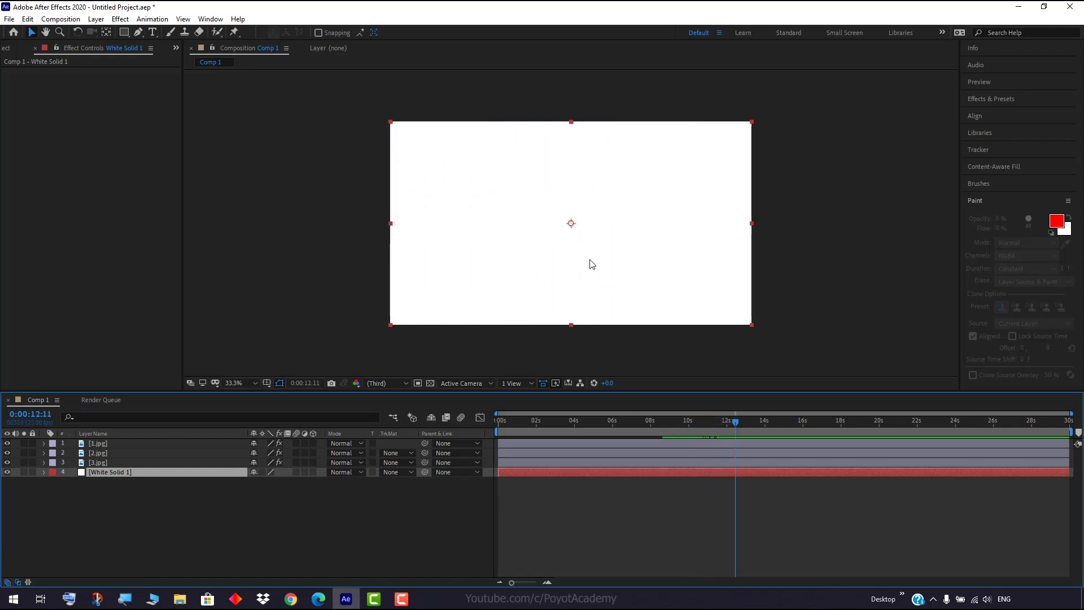
Go to 0:00:00:10, fit the composition in view and add the text LOVE in white Berlin Sans FB at 253 px
drag(735, 425, 504, 424)
click(153, 32)
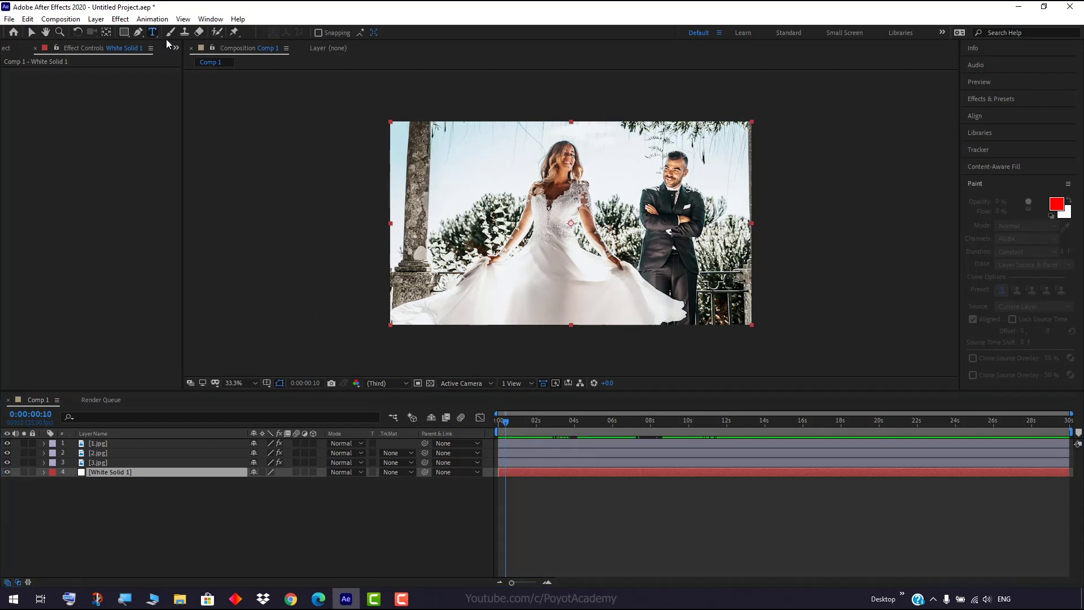
click(251, 386)
click(239, 186)
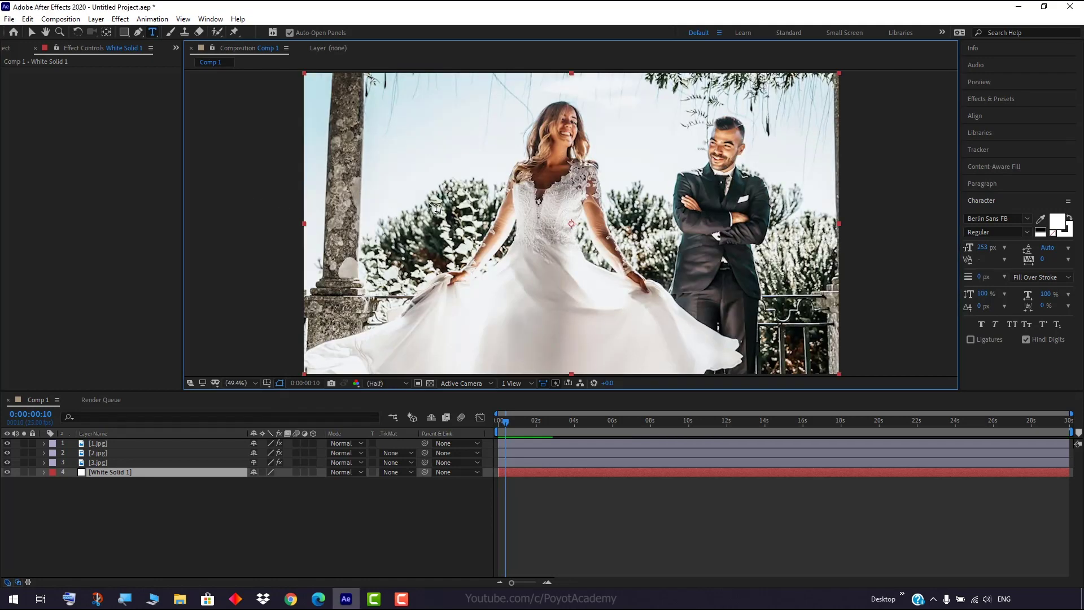
click(448, 225)
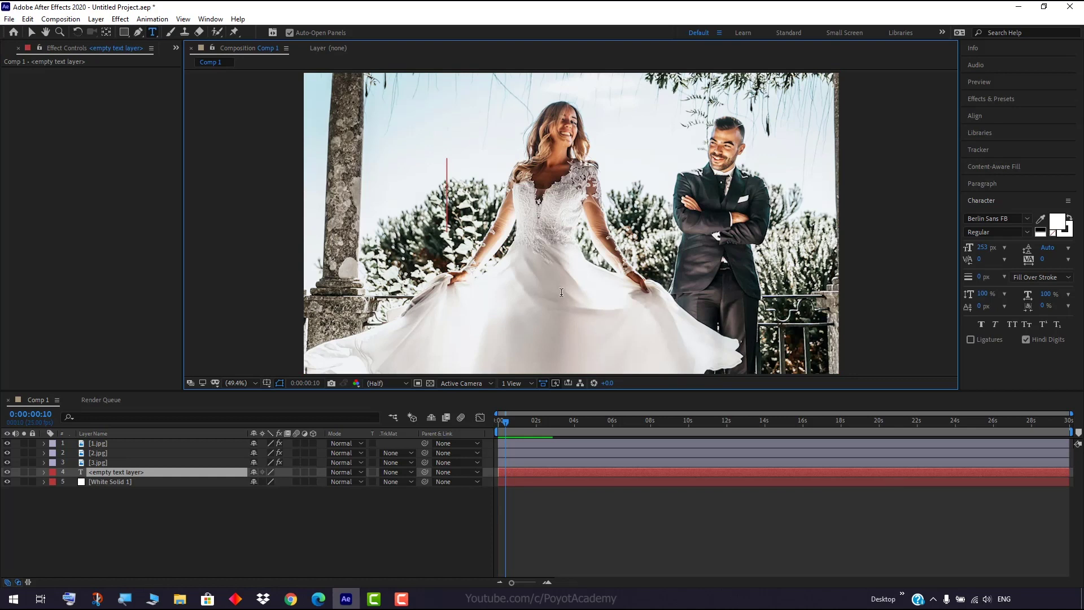
text(LO)
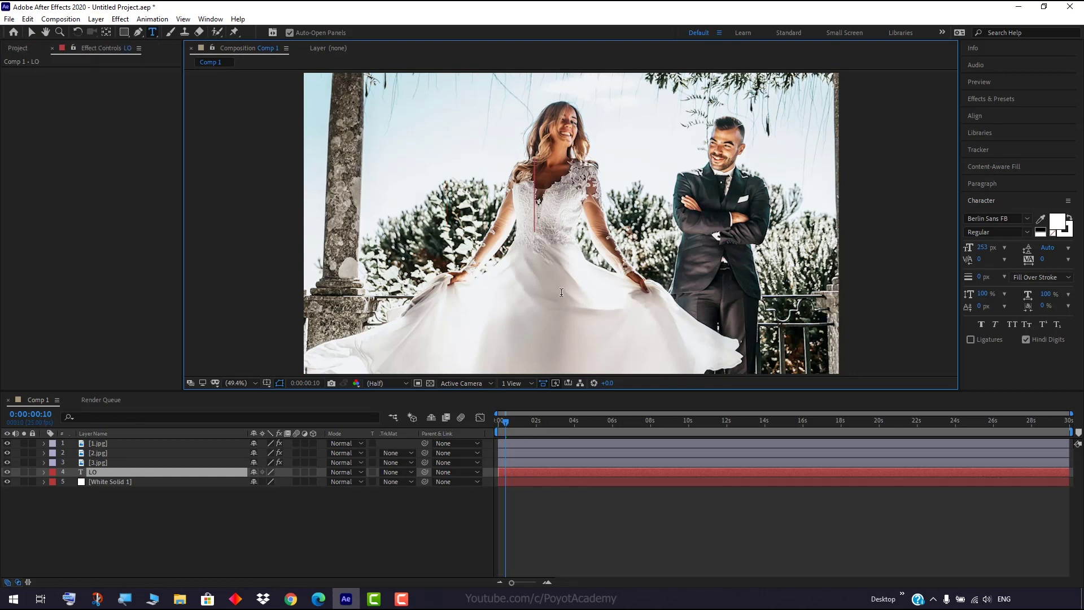
text(VE)
click(270, 501)
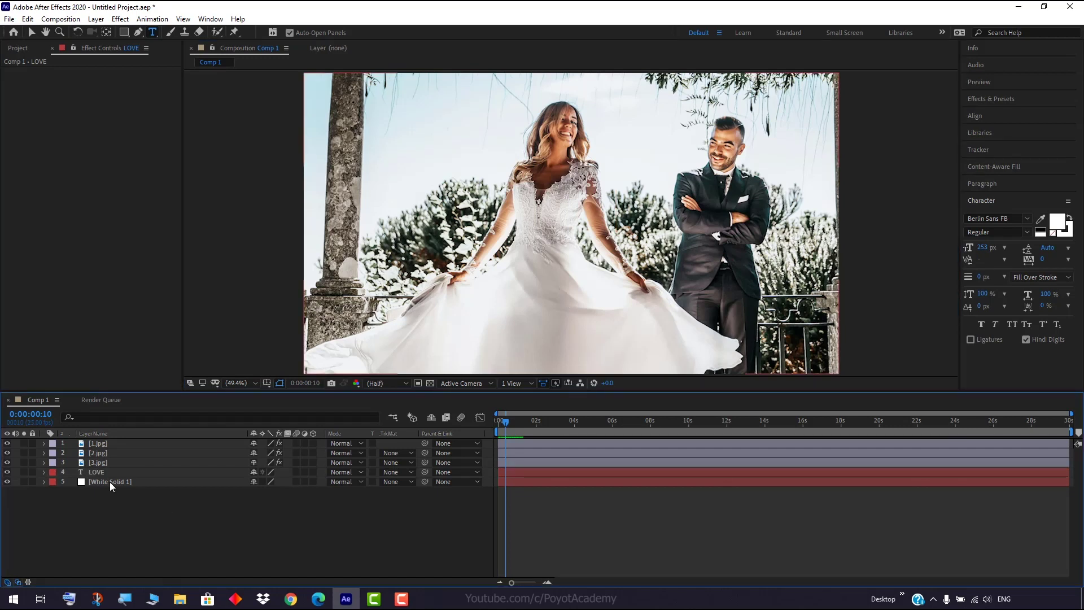
Bring the LOVE text layer to the top of the layer stack and reposition it over the lower part of 1.jpg
click(111, 475)
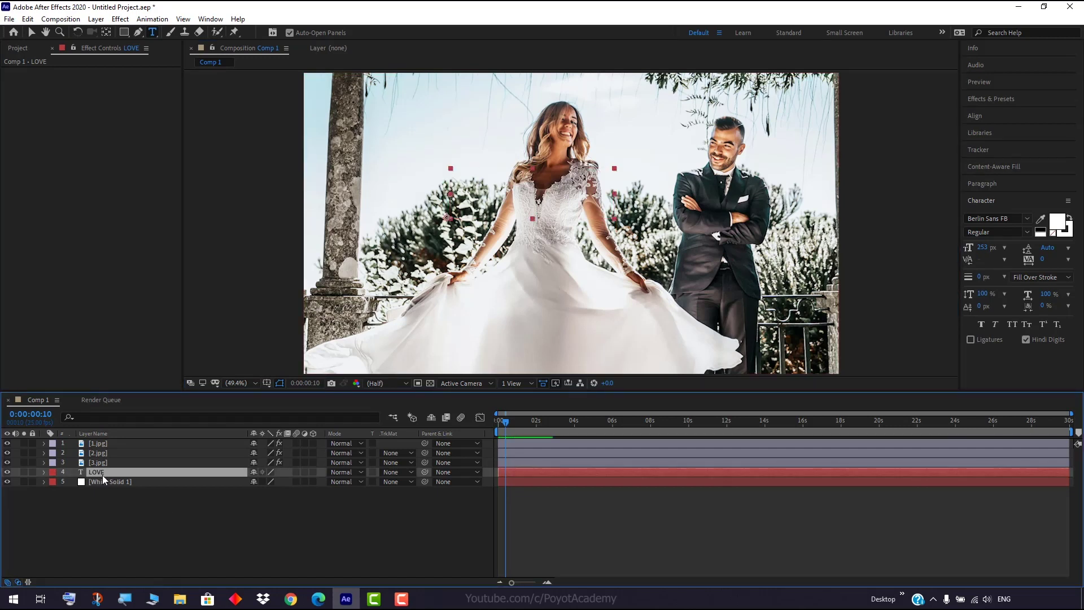
drag(102, 475, 103, 441)
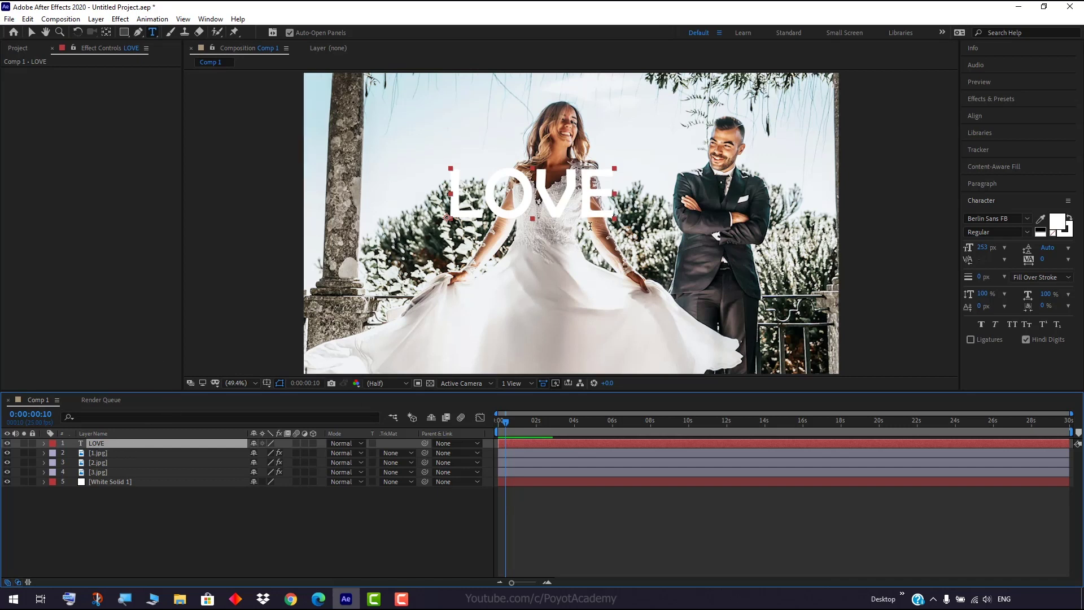
click(32, 32)
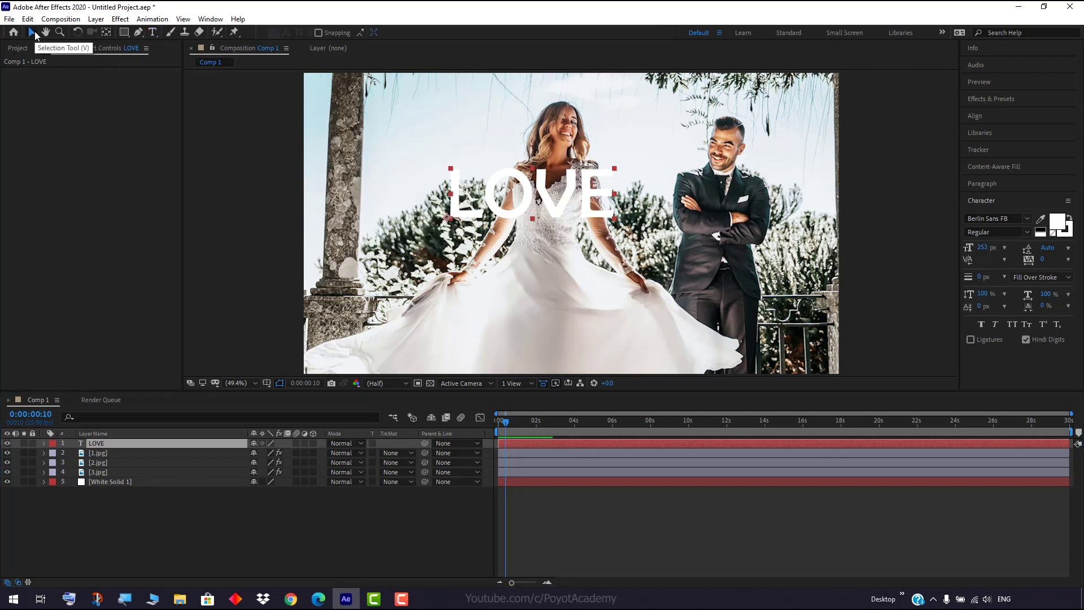
drag(532, 221, 454, 297)
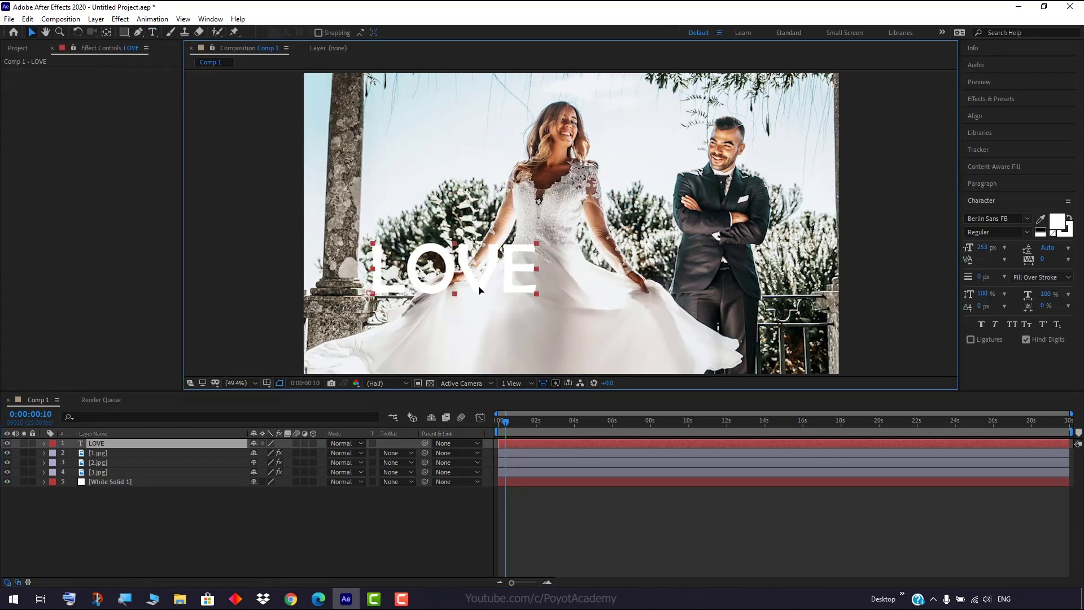
Set the LOVE text's fill colour to A44444, move it lower onto the bride's dress and start a preview
click(1058, 222)
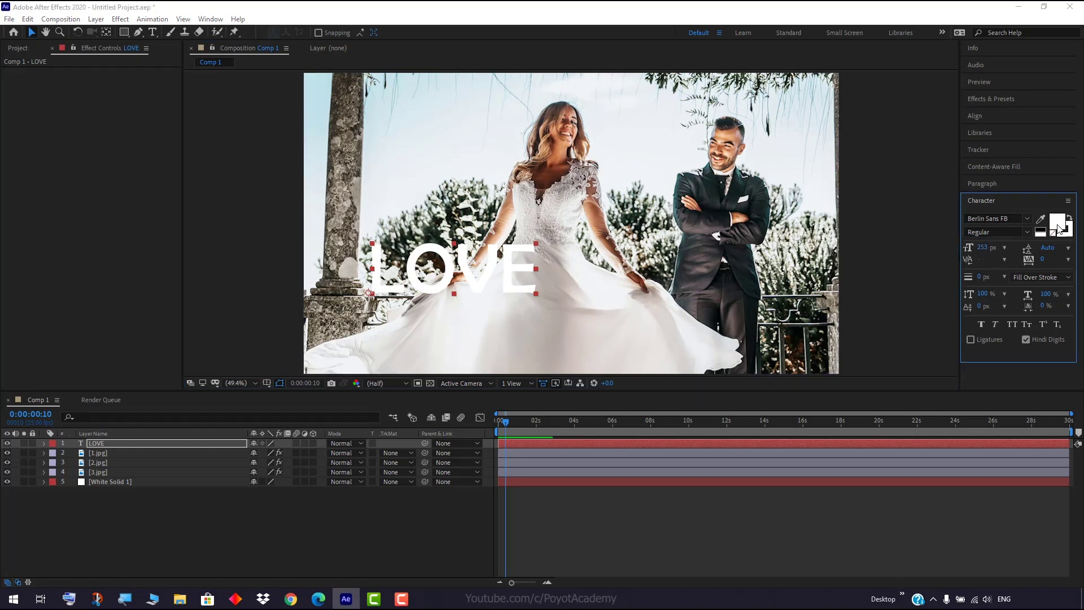
click(755, 282)
drag(755, 281, 756, 289)
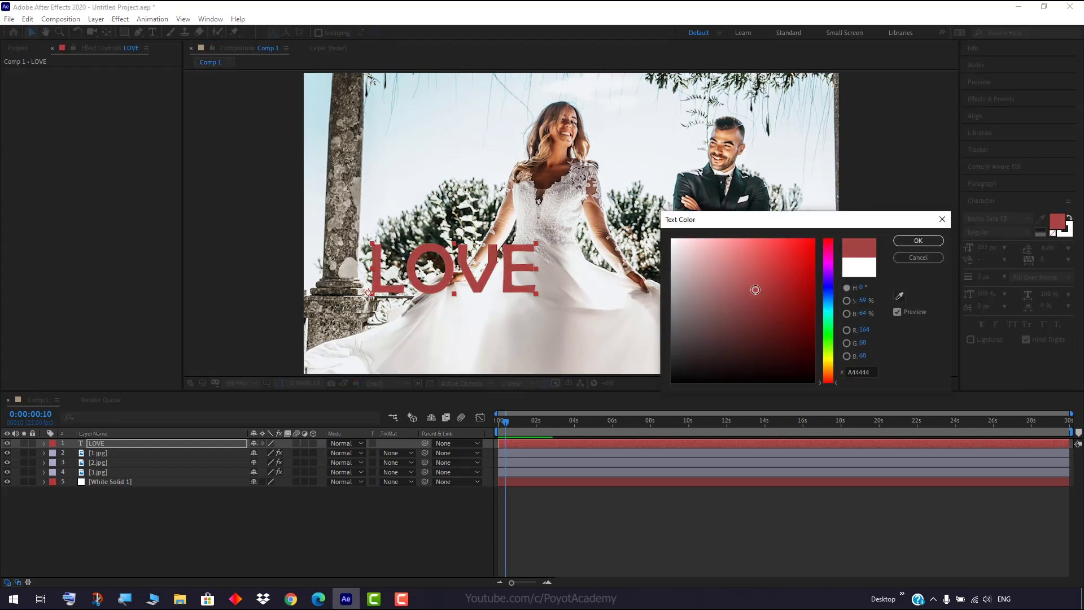
click(906, 243)
drag(476, 293, 490, 336)
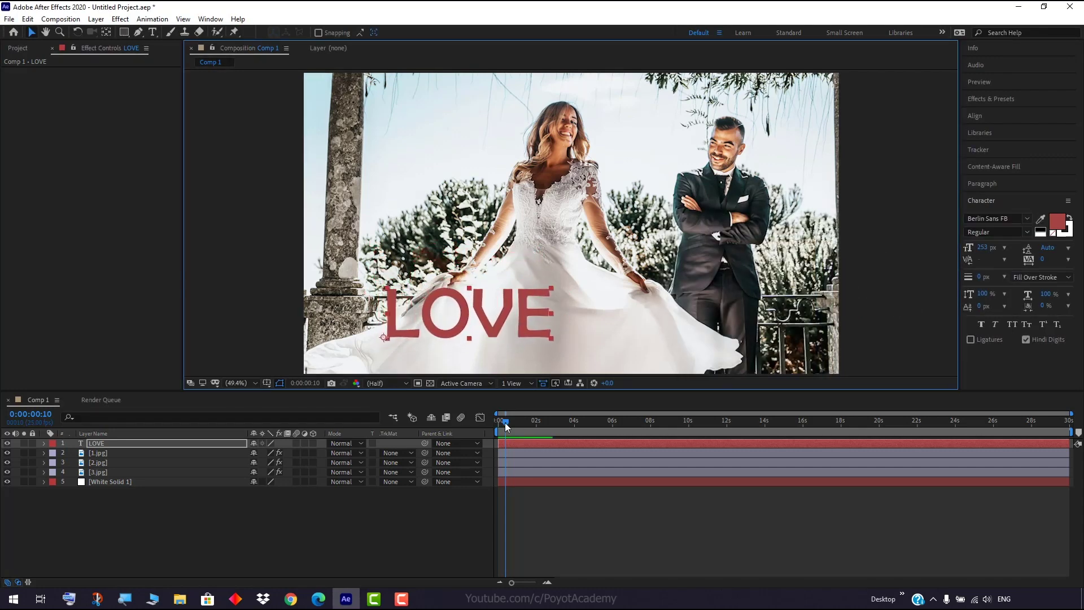
key(space)
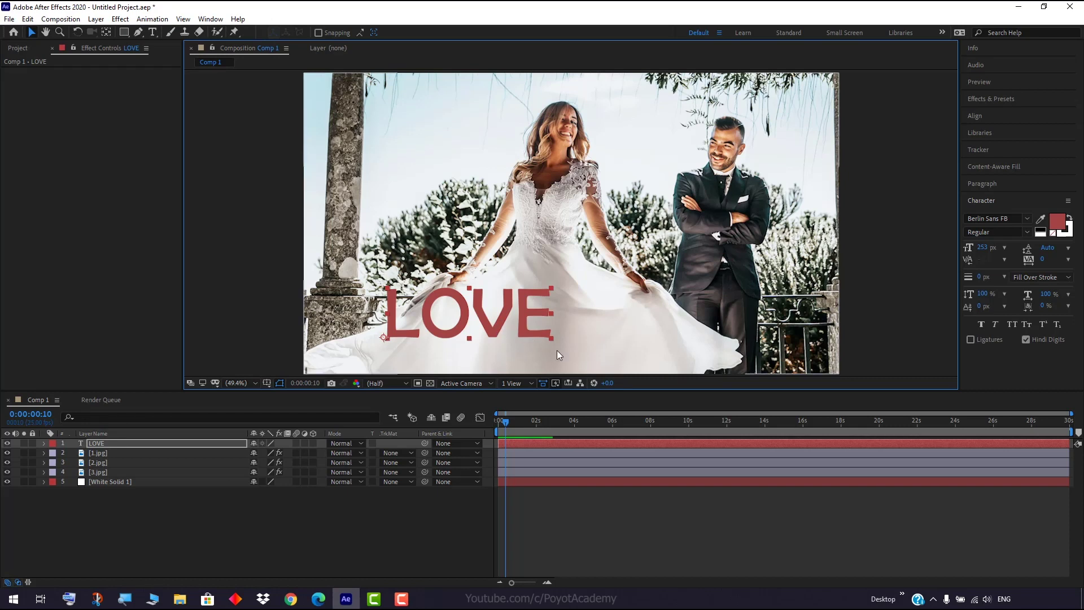
click(78, 33)
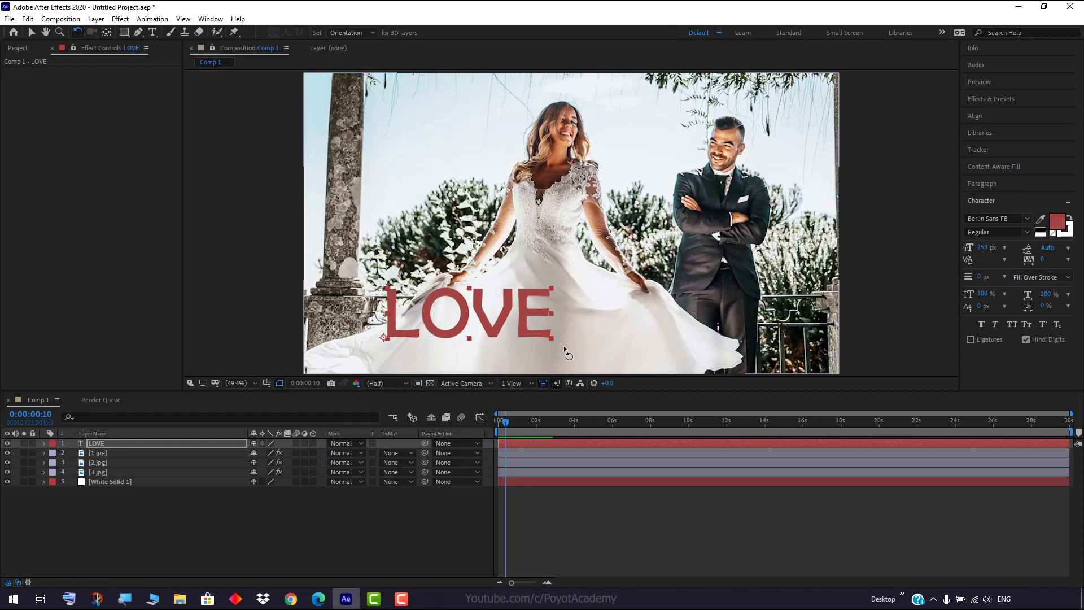
drag(559, 346, 538, 334)
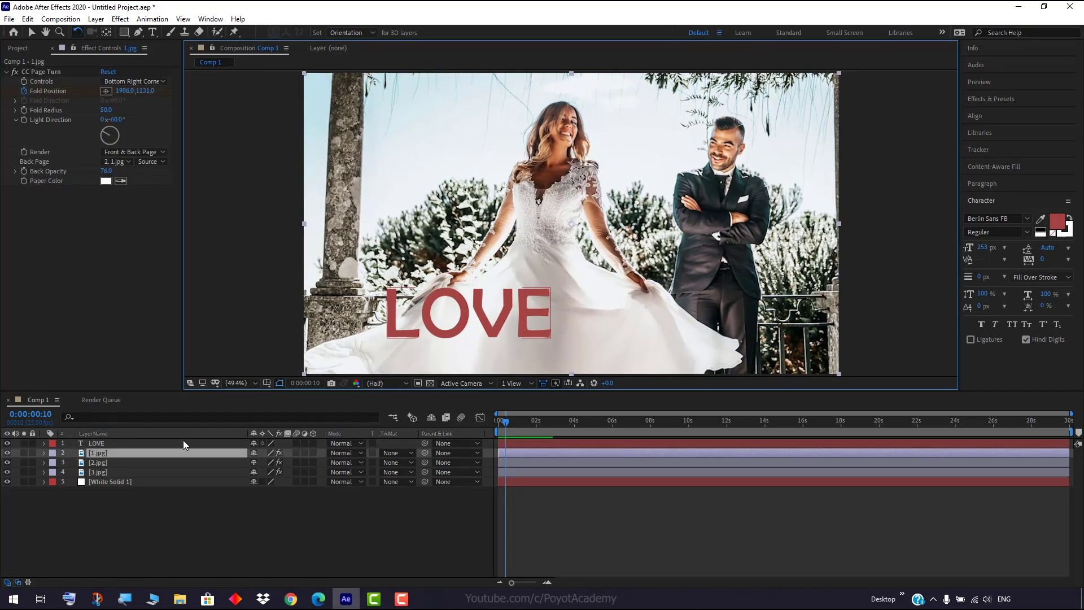
click(111, 442)
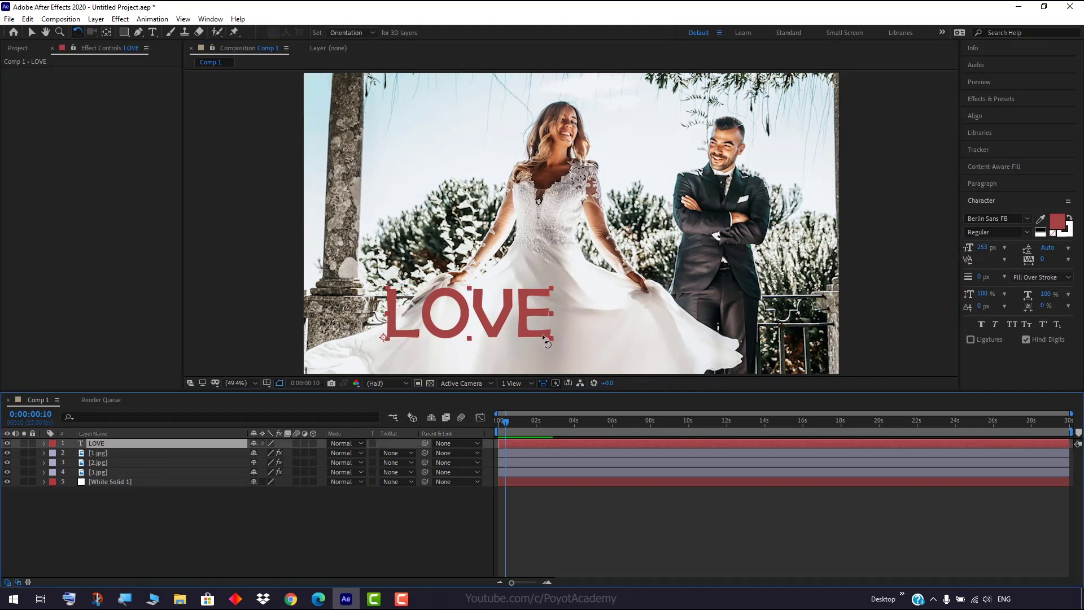
drag(542, 333, 545, 316)
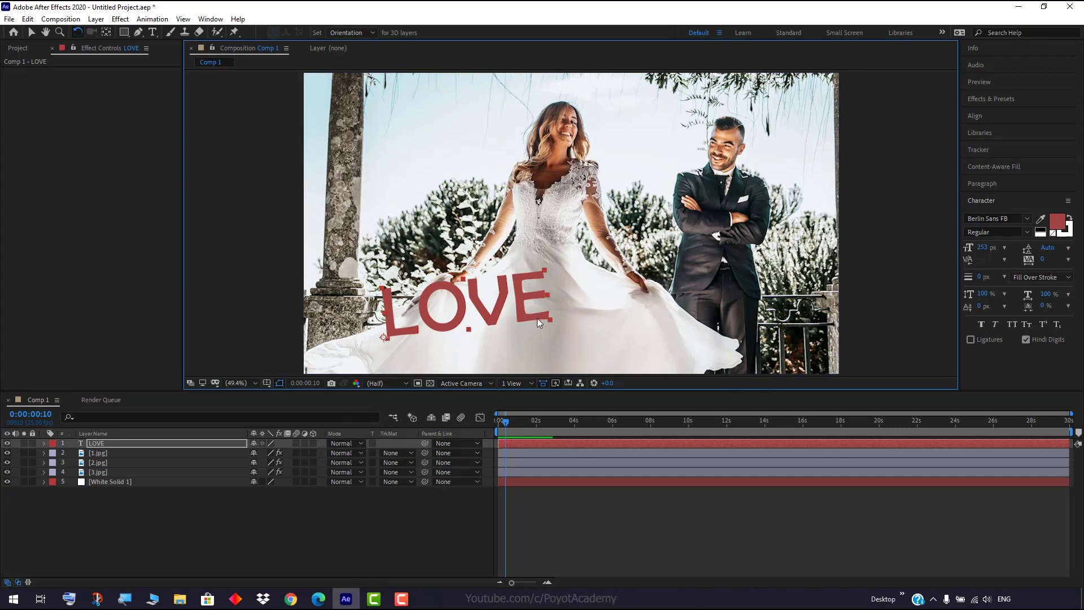
key(ctrl+z)
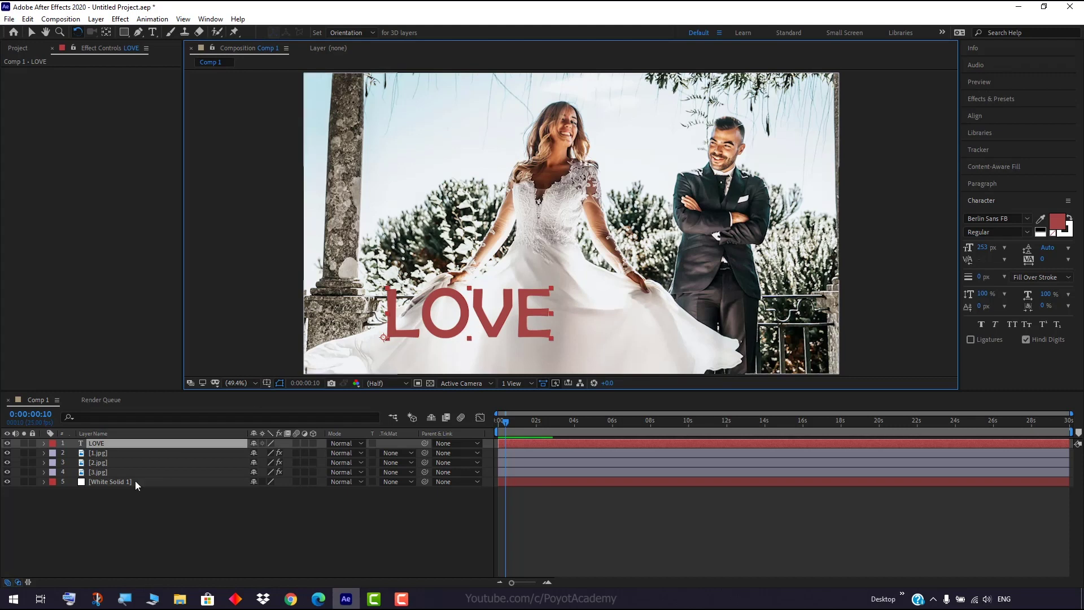
Keyframe the LOVE layer's Opacity to fade in from 1% at 0:00:00:10 to 100% at 0:00:00:15
click(43, 443)
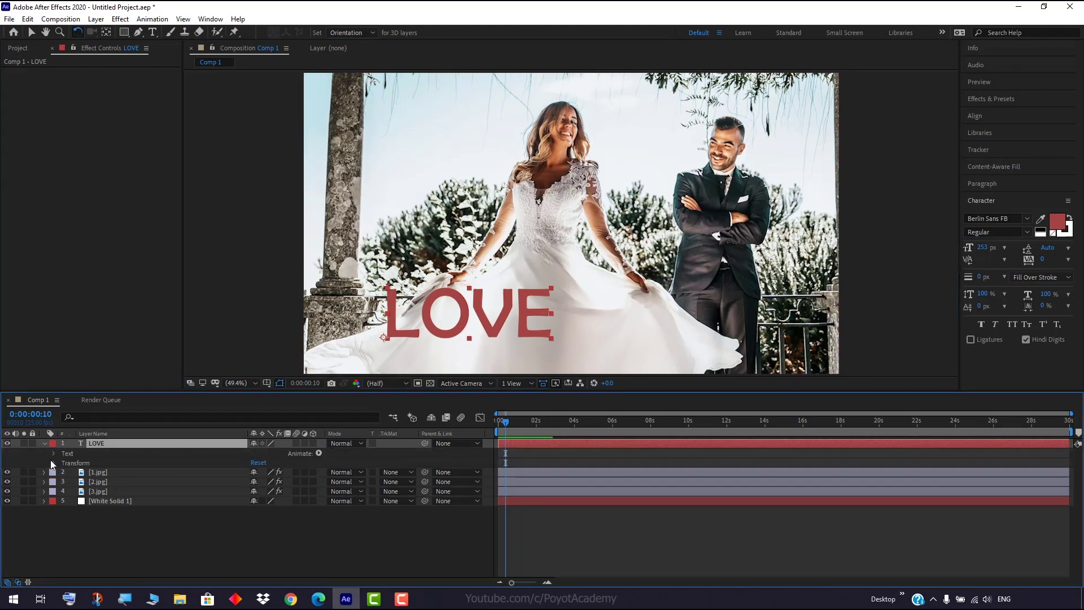
click(54, 463)
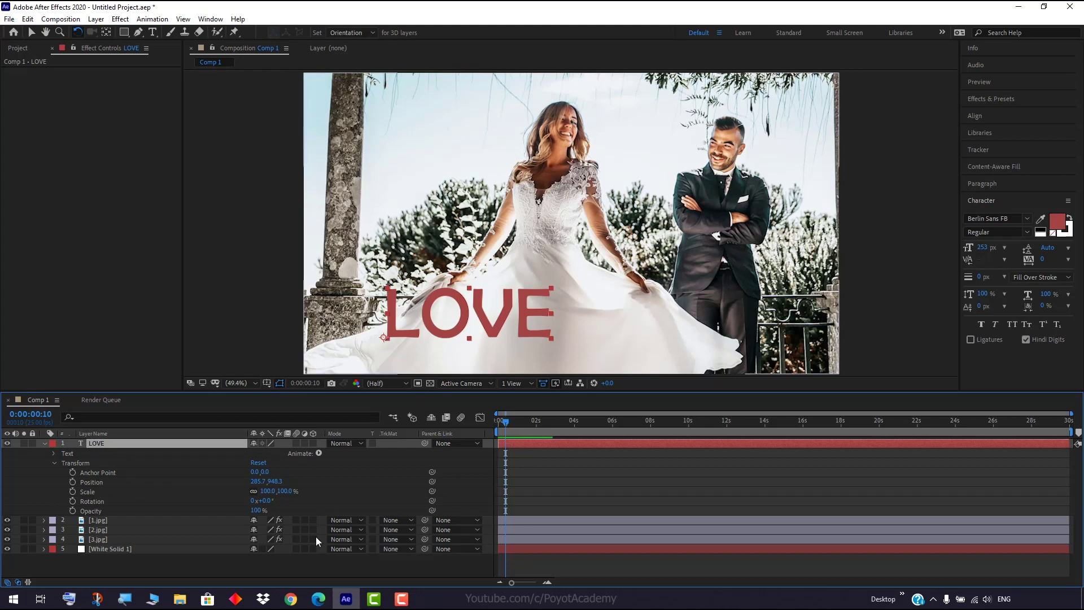
click(73, 510)
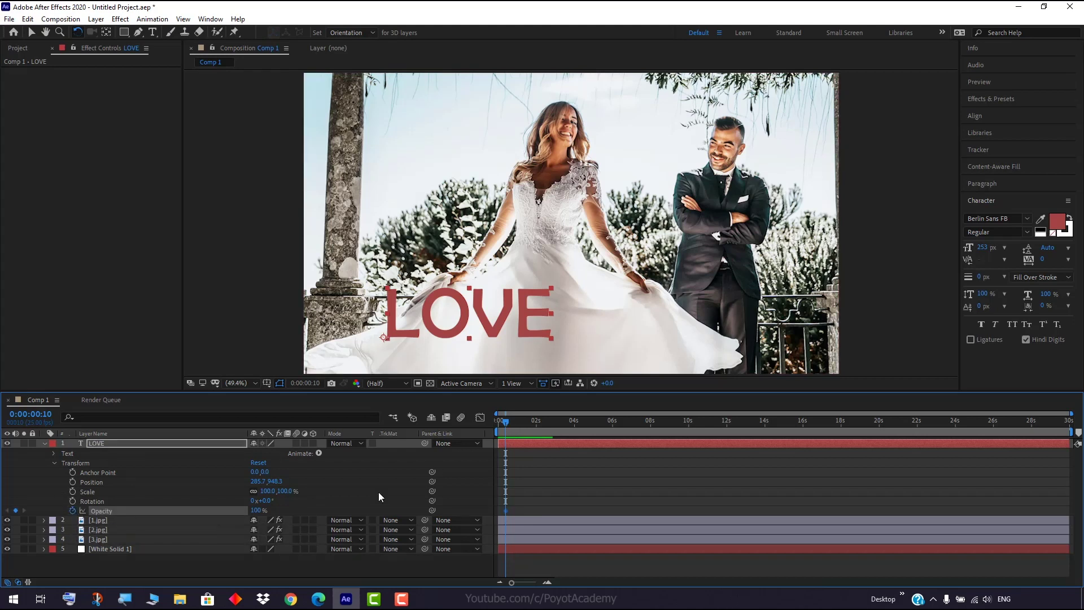
drag(507, 422, 509, 422)
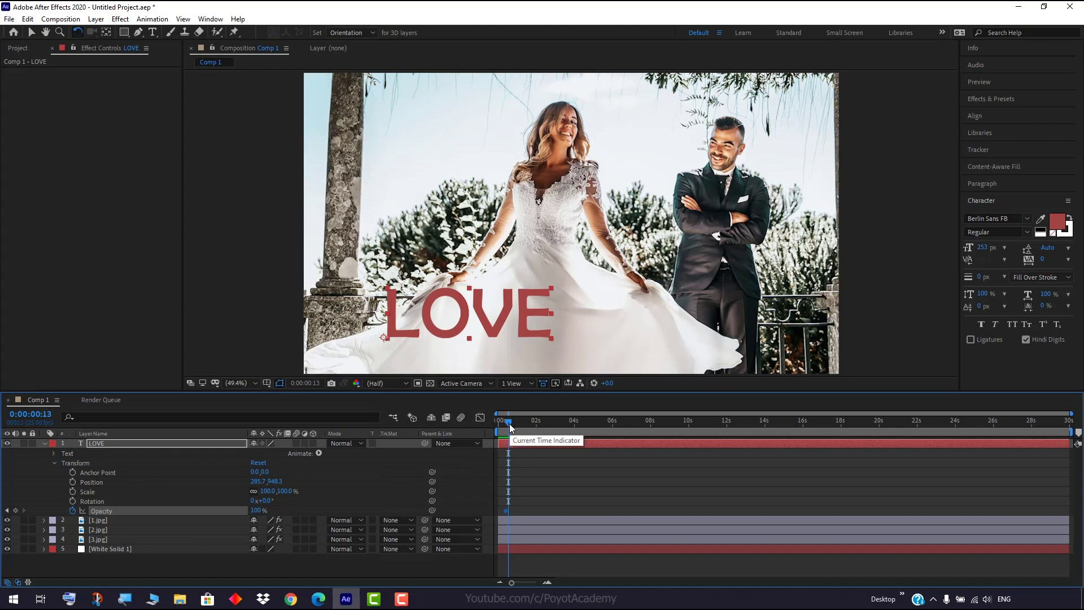
drag(509, 423, 506, 422)
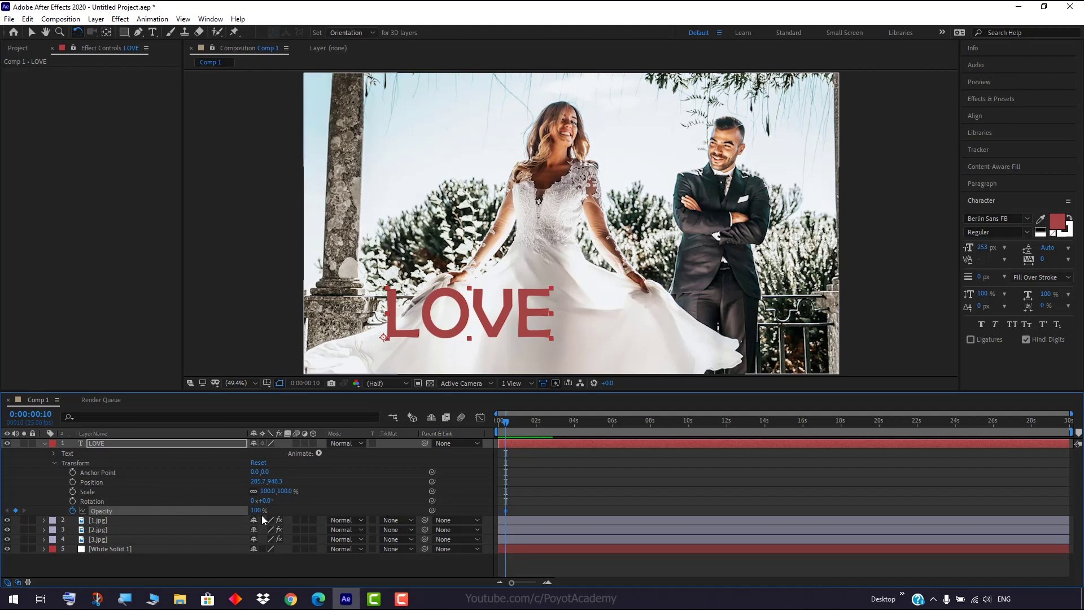
drag(256, 511, 170, 515)
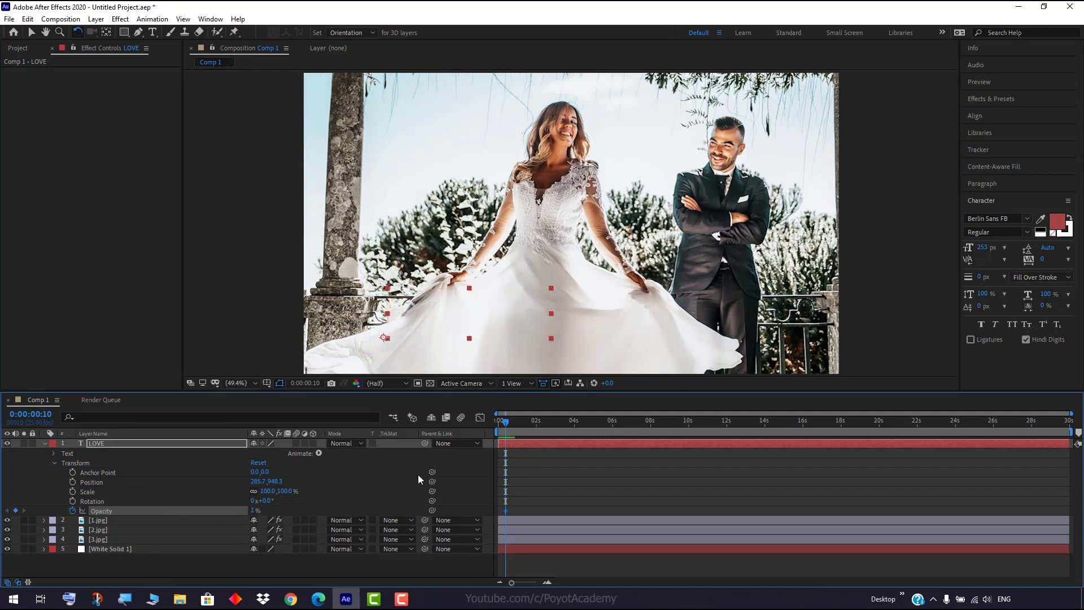
drag(507, 423, 510, 422)
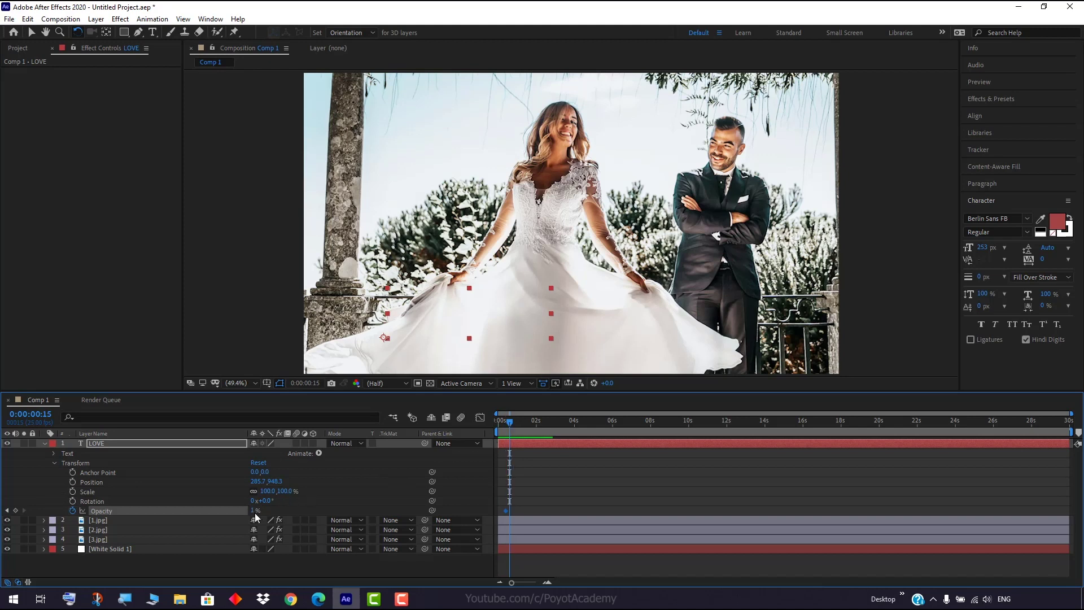
drag(255, 513, 443, 463)
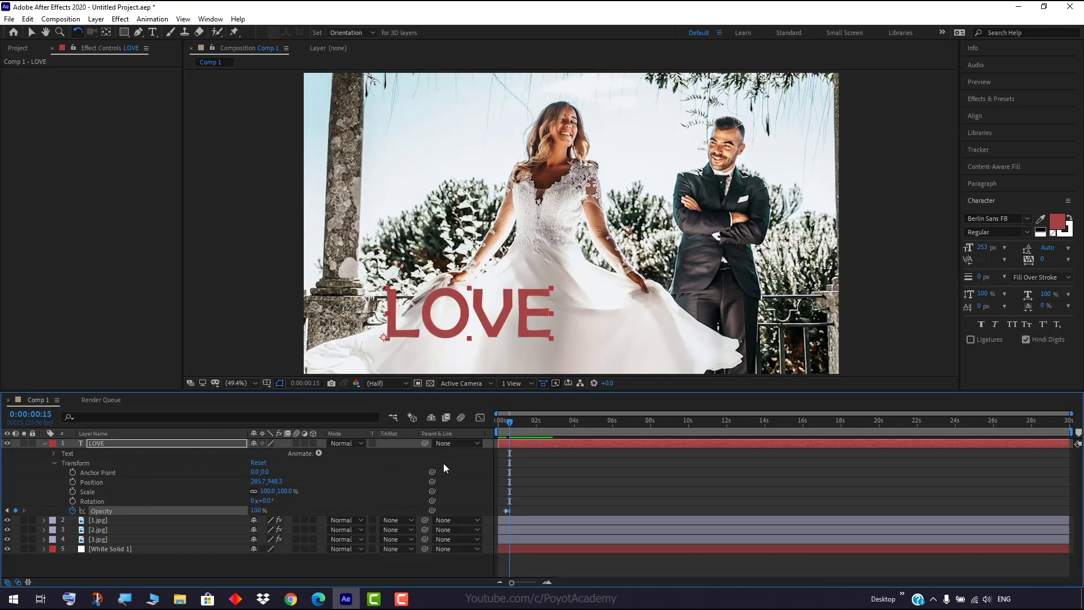
Keyframe the LOVE layer's Rotation at 0° at 0:00:00:17 and -8° at 0:00:00:20
mouse_move(510, 422)
mouse_down()
mouse_move(499, 428)
mouse_move(511, 427)
mouse_up()
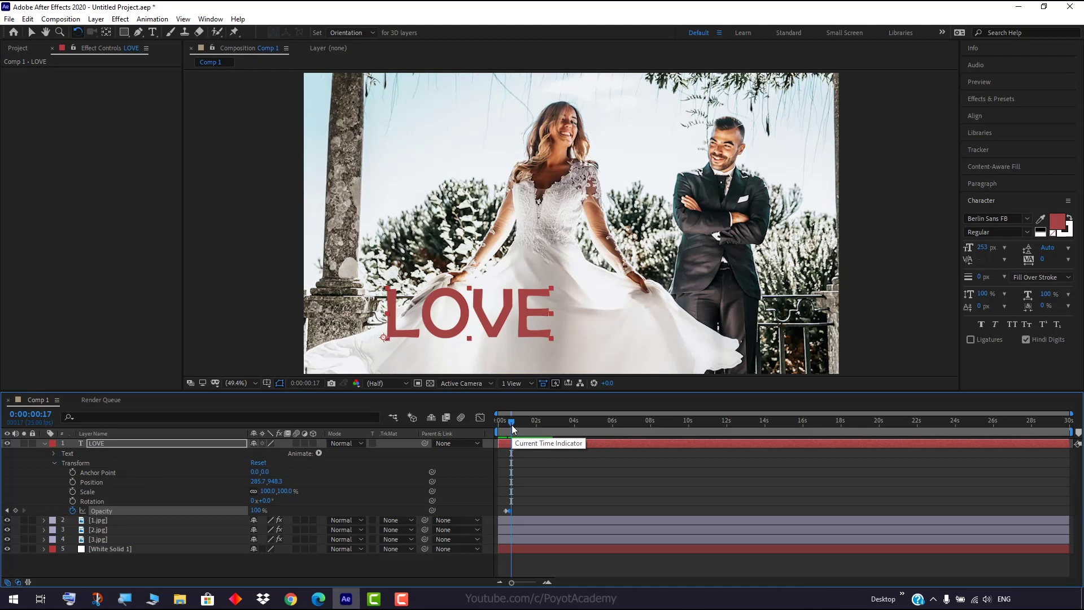
click(72, 501)
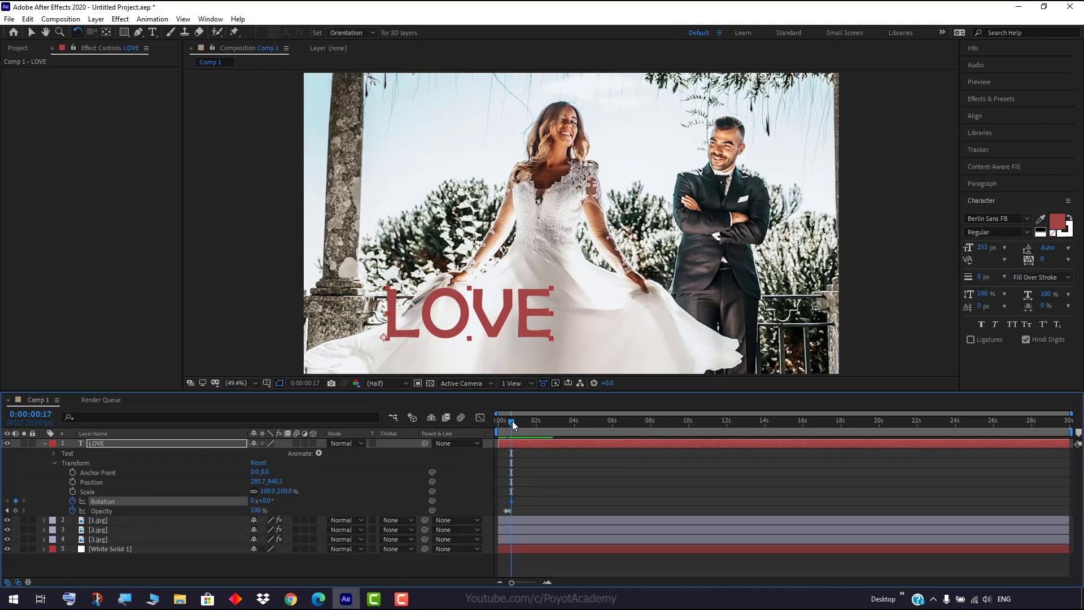
drag(513, 422, 515, 422)
drag(267, 501, 262, 501)
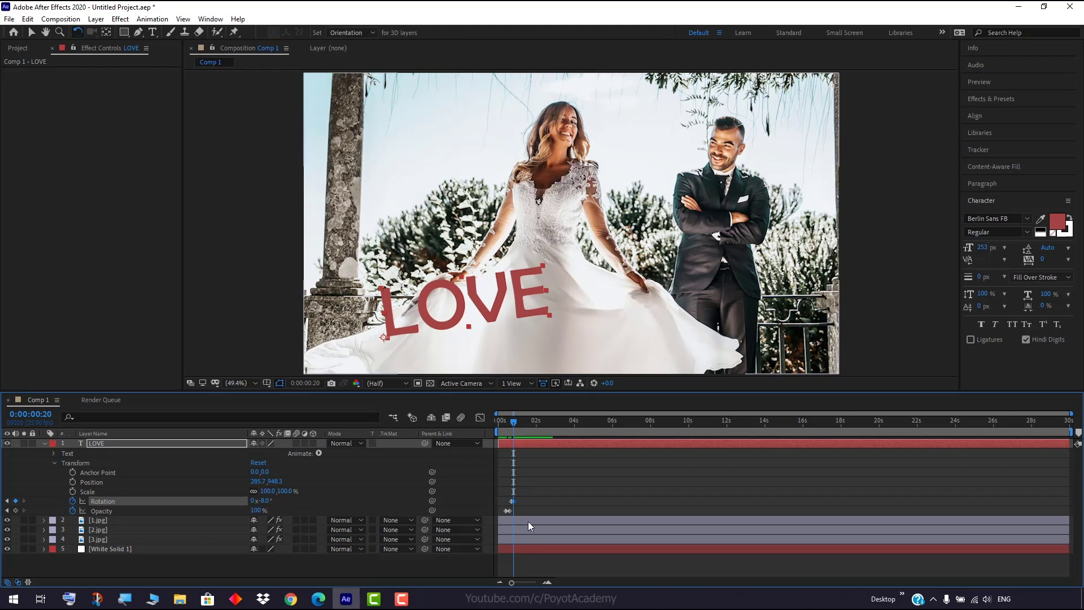
Add three more Rotation keyframes a few frames apart that swing LOVE back and forth, ending with -1° at 0:00:01:05
drag(516, 423, 519, 422)
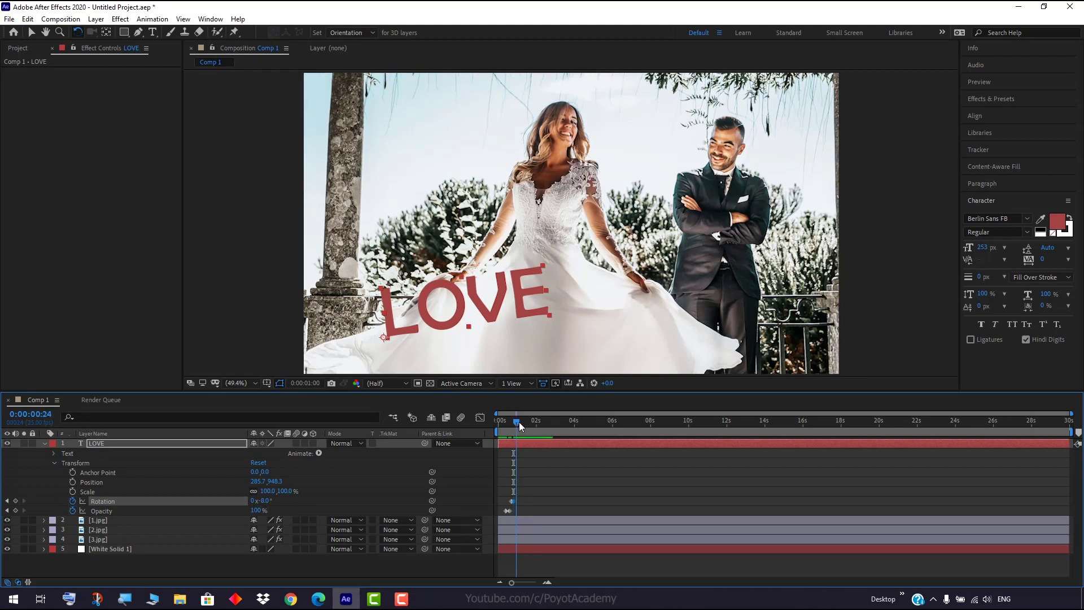
drag(258, 502, 278, 501)
drag(517, 422, 520, 422)
drag(263, 500, 259, 501)
drag(520, 423, 521, 423)
drag(267, 502, 272, 502)
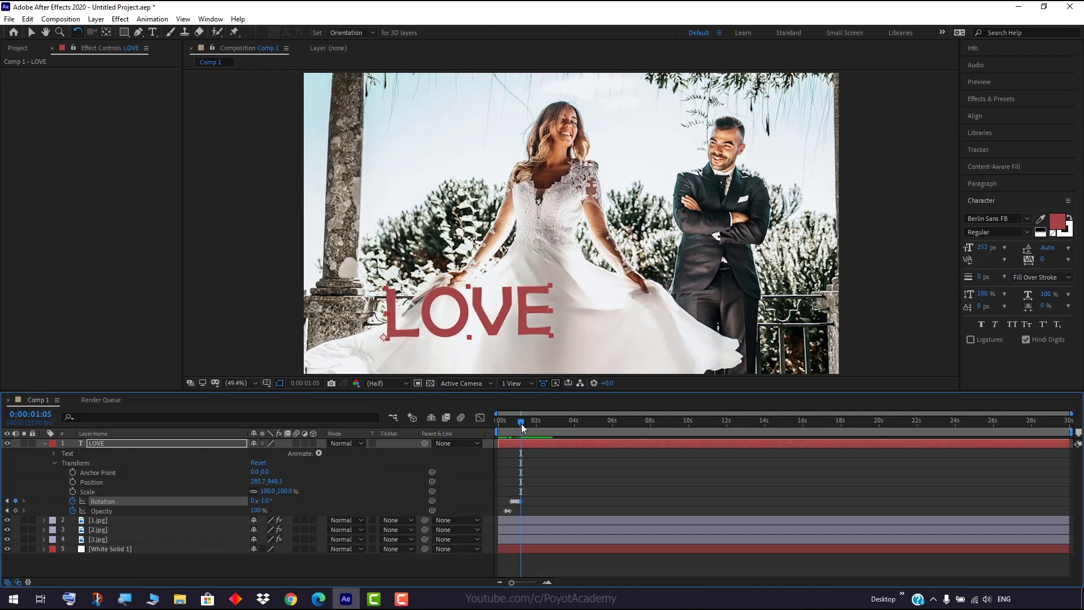
Finish LOVE's swing with Rotation keyframes of -6° at 0:00:01:08 and 0° at 0:00:01:11
drag(520, 424, 523, 424)
drag(264, 503, 264, 503)
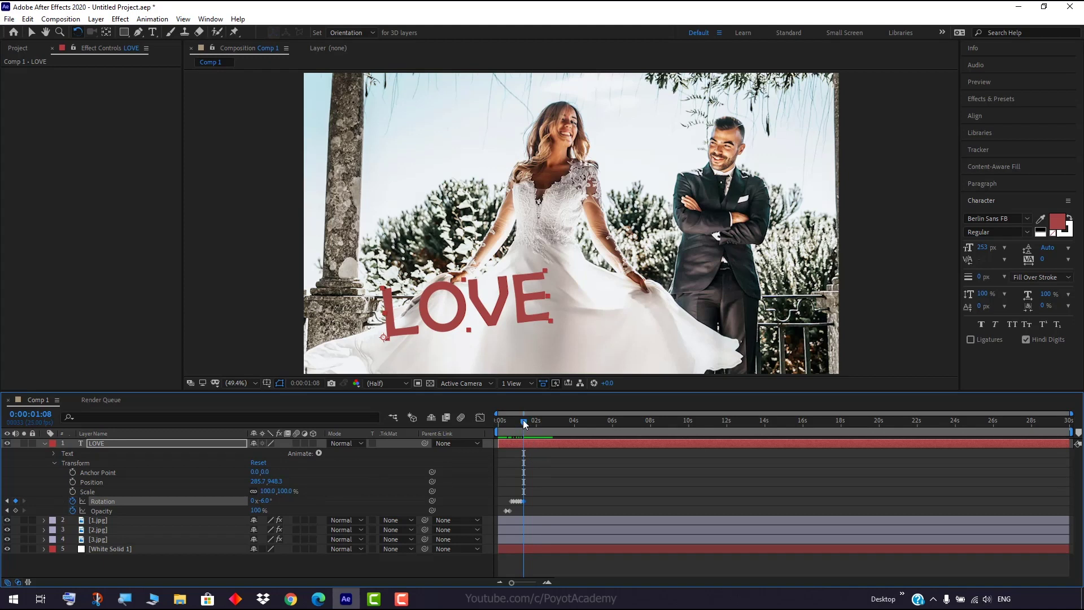
drag(524, 424, 526, 423)
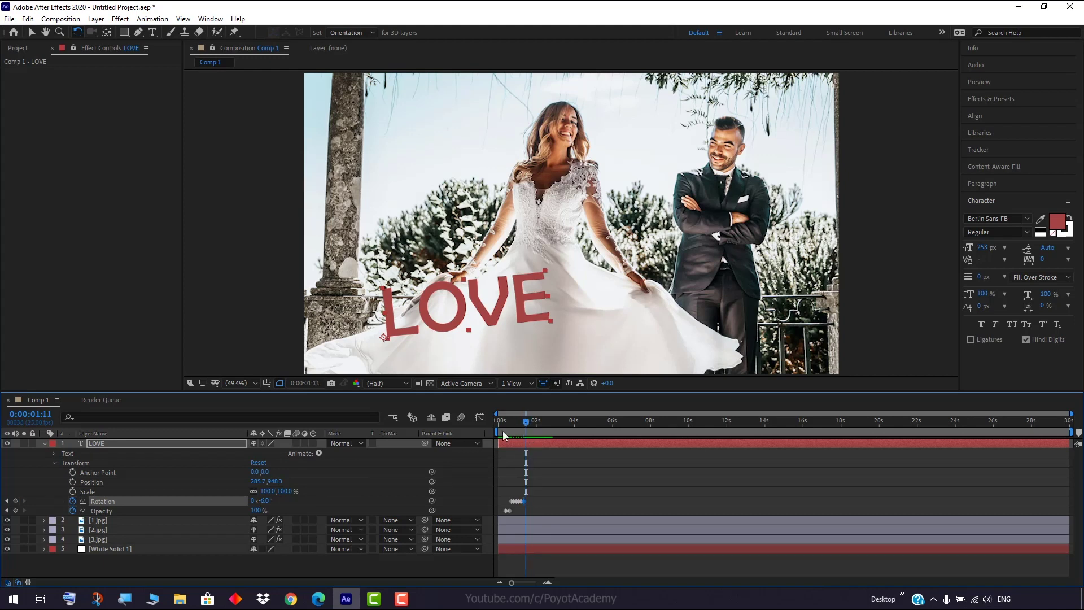
click(264, 501)
text(0)
key(Return)
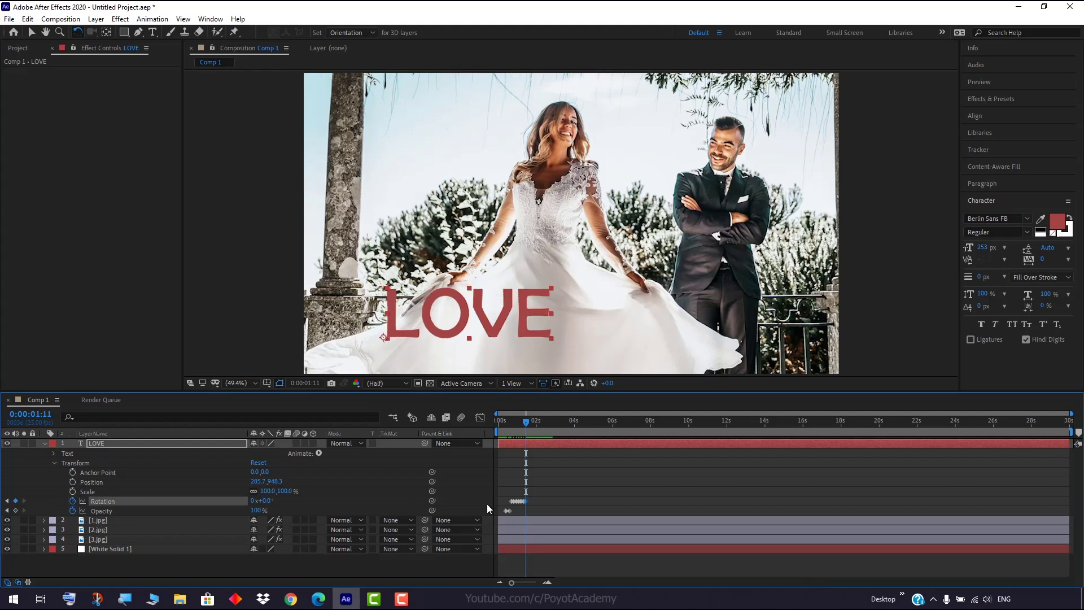
Preview the LOVE text's fade-in and swing from the start of the composition
drag(525, 422, 491, 425)
key(space)
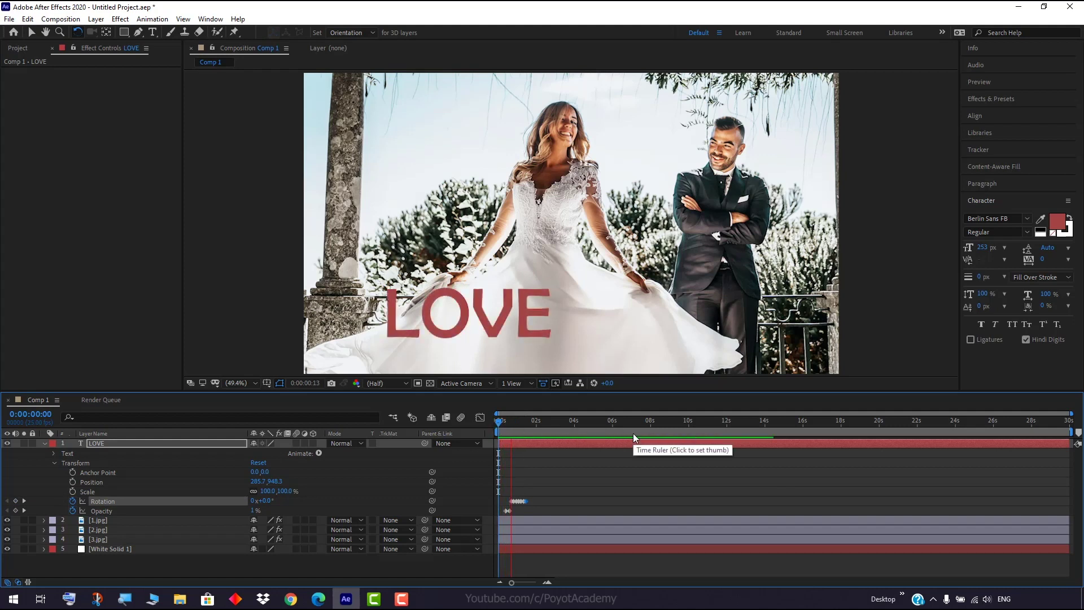
key(space)
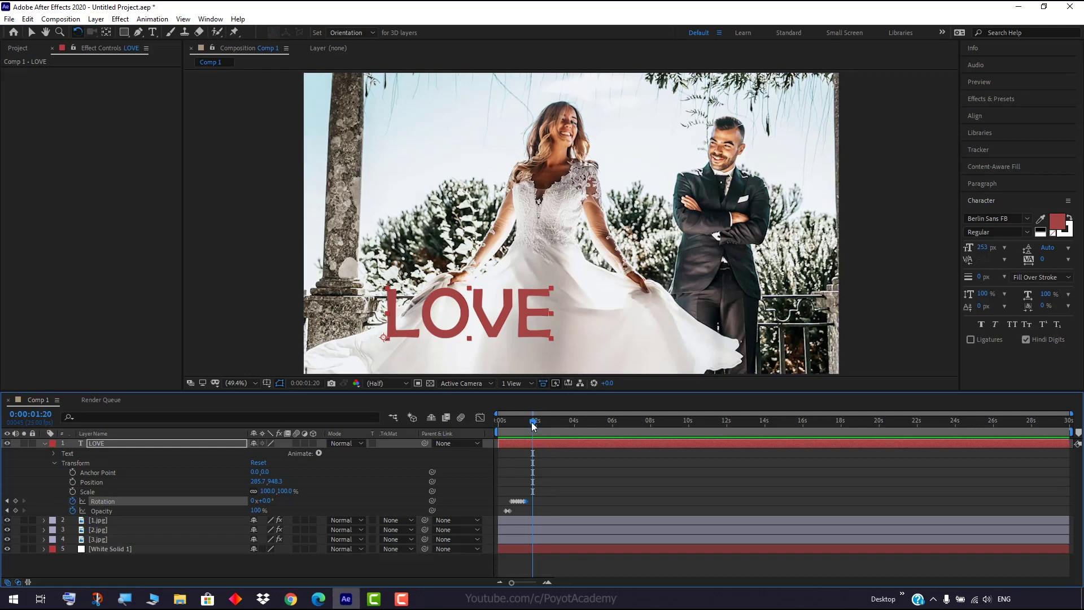
Go to 0:00:02:14 and apply the Stylize effect CC Burn Film to the LOVE layer
mouse_move(538, 422)
mouse_down()
mouse_move(559, 421)
mouse_move(547, 424)
mouse_up()
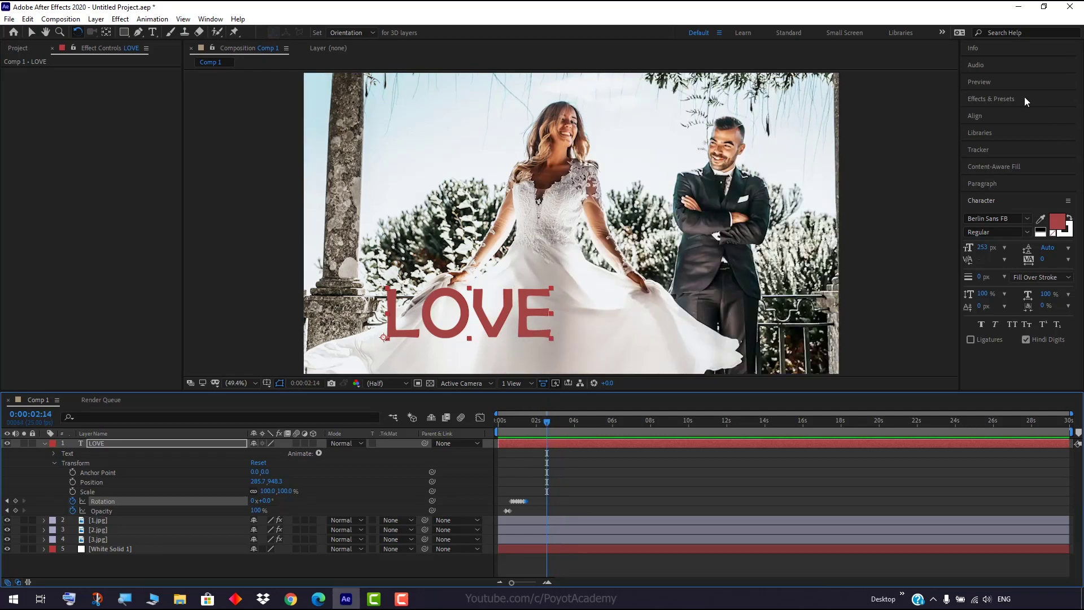
click(987, 98)
click(1033, 111)
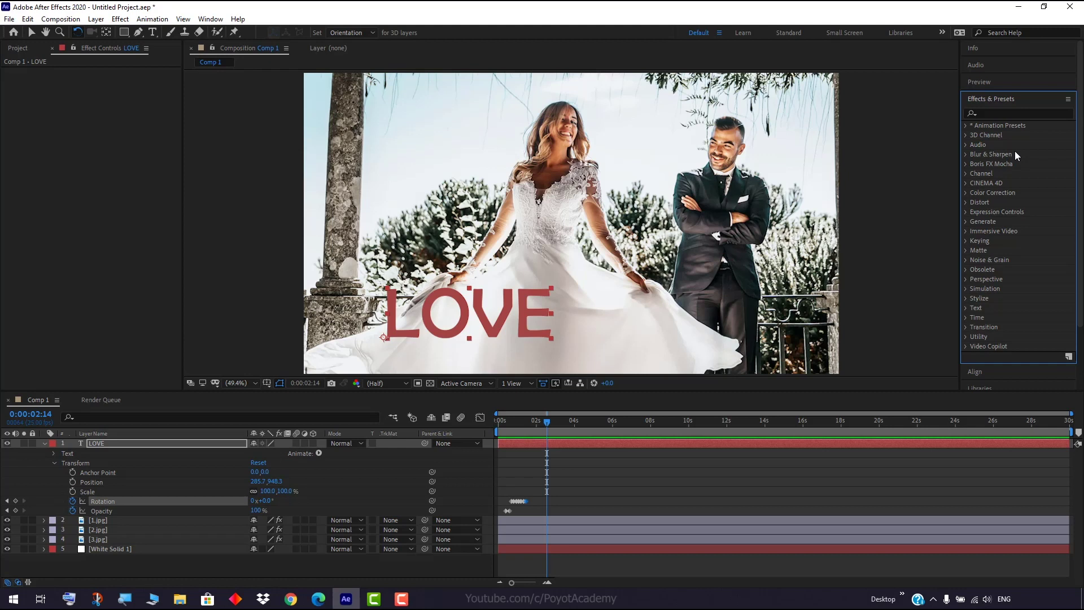
click(967, 299)
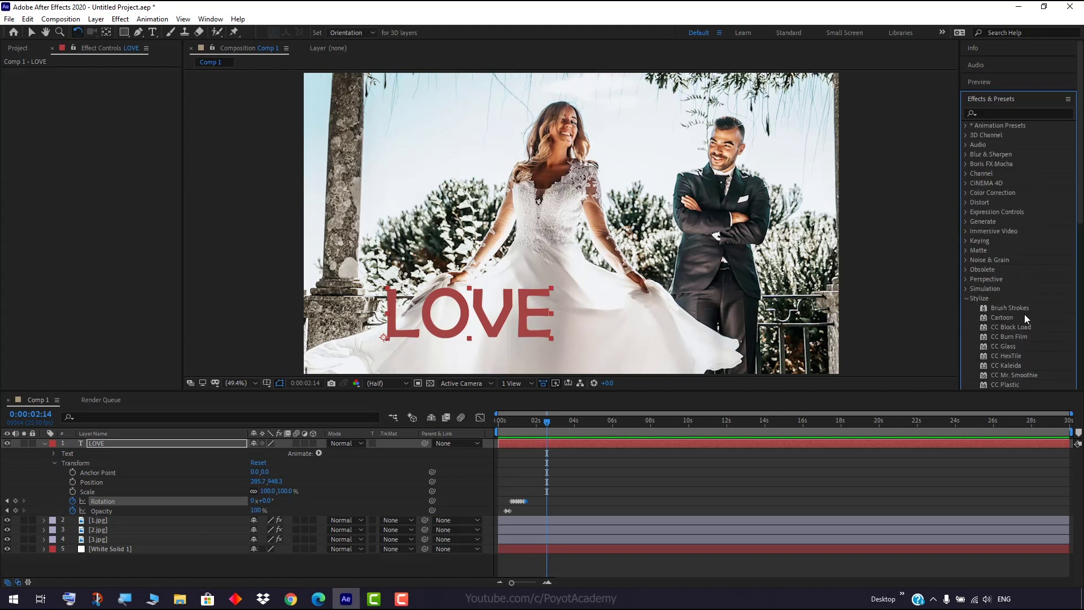
scroll(1025, 314, down, 5)
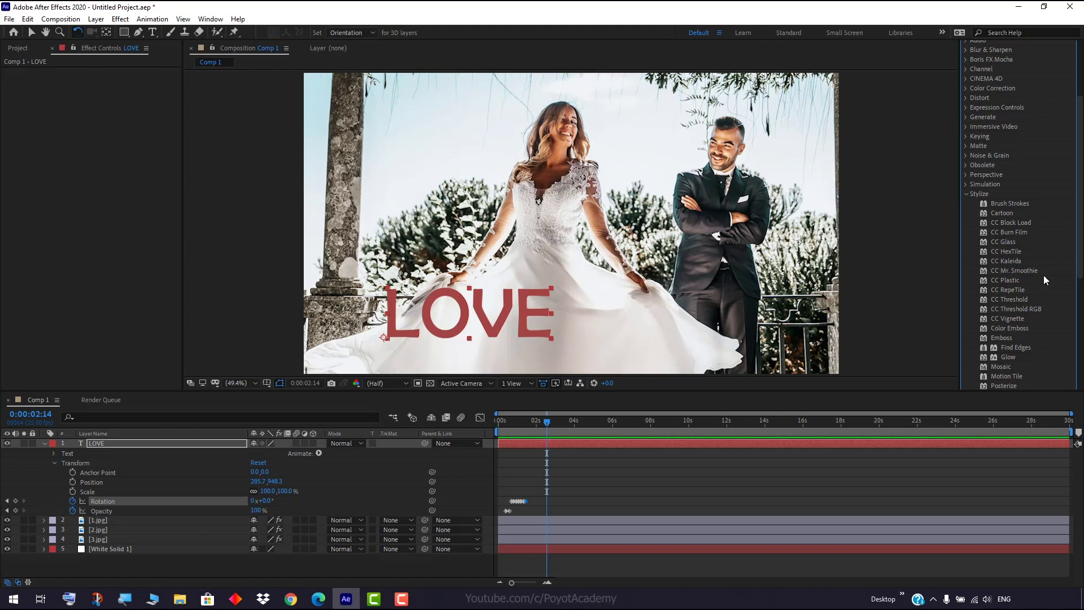
click(1015, 232)
key(v)
mouse_move(1010, 231)
mouse_down()
mouse_move(319, 380)
mouse_move(130, 443)
mouse_up()
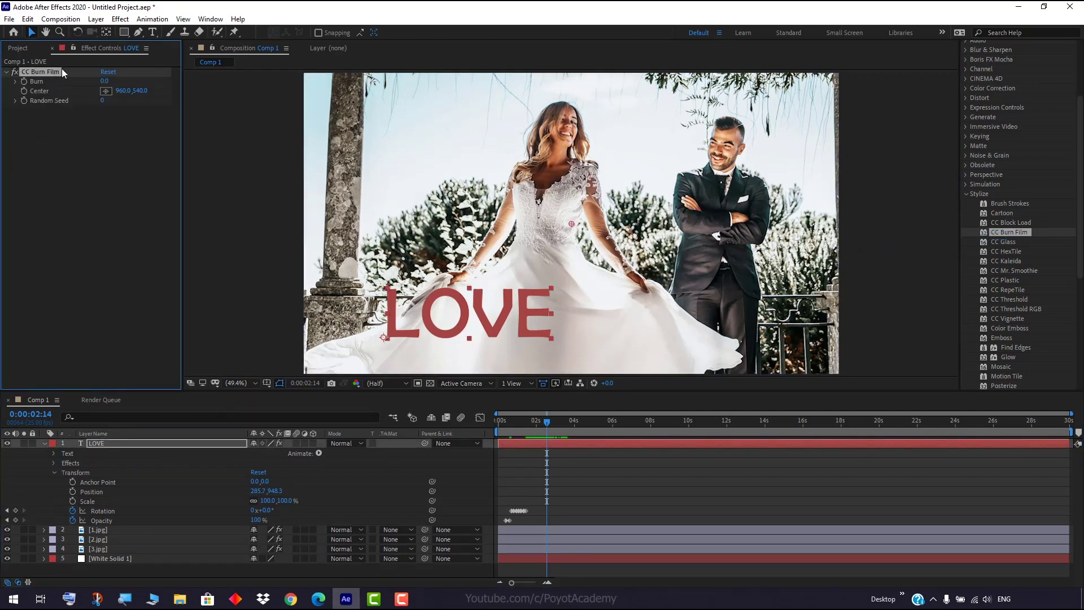
Keyframe the CC Burn Film effect's Burn from 0 at 0:00:02:14 to 100 at 0:00:02:21
click(549, 423)
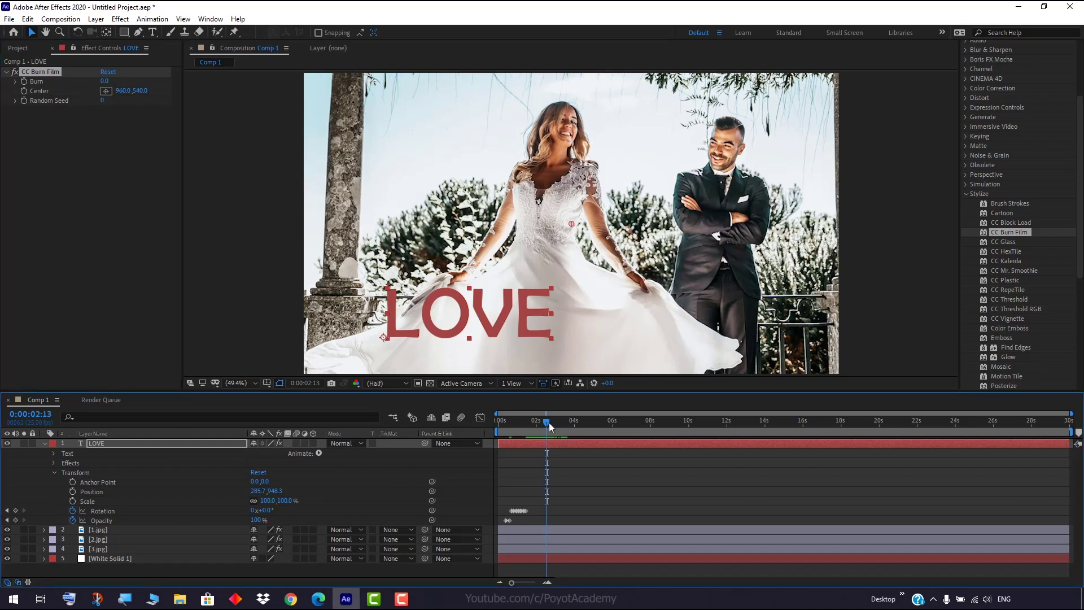
mouse_move(549, 423)
mouse_down()
mouse_move(560, 421)
mouse_move(549, 424)
mouse_up()
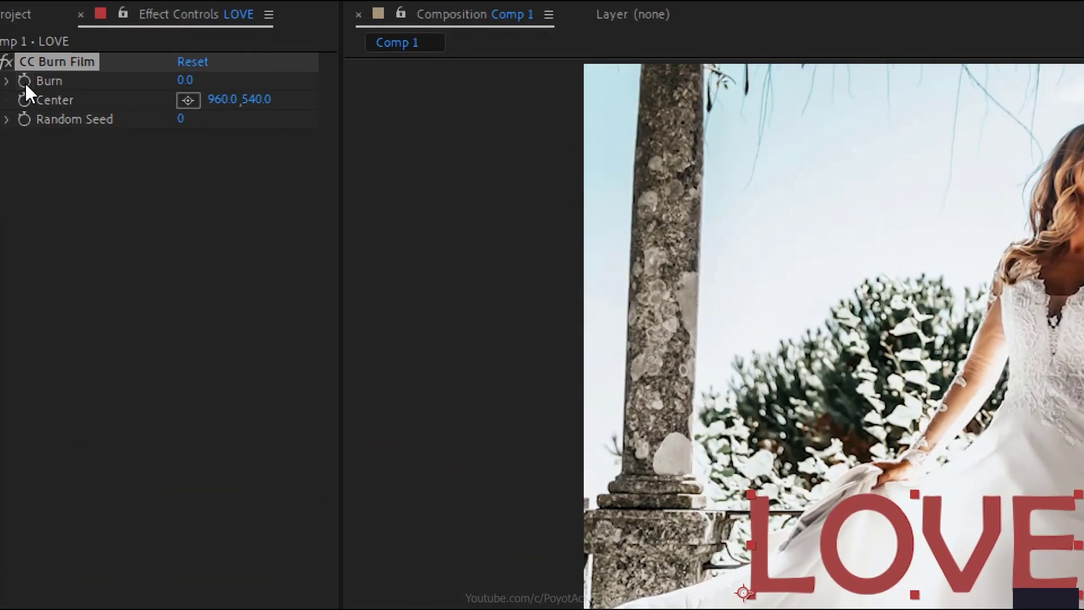
click(24, 82)
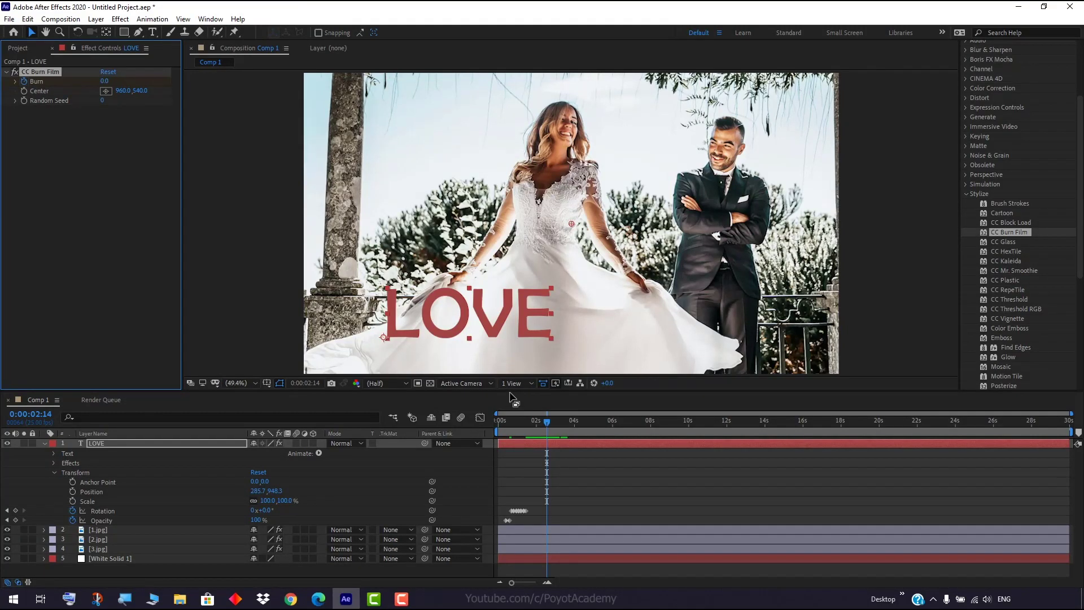
click(549, 421)
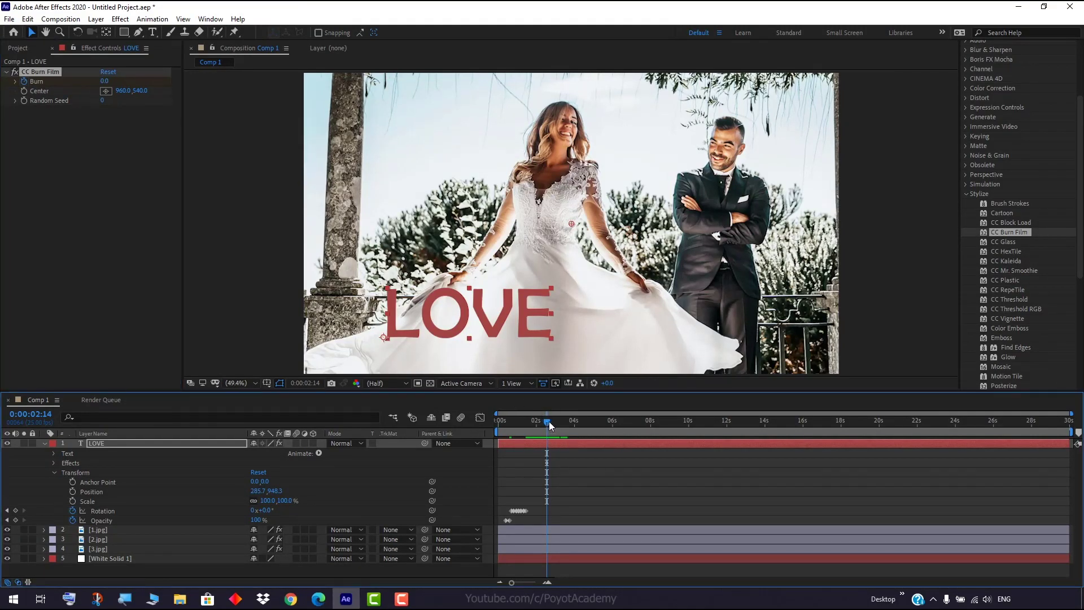
drag(548, 422, 555, 421)
drag(104, 81, 163, 83)
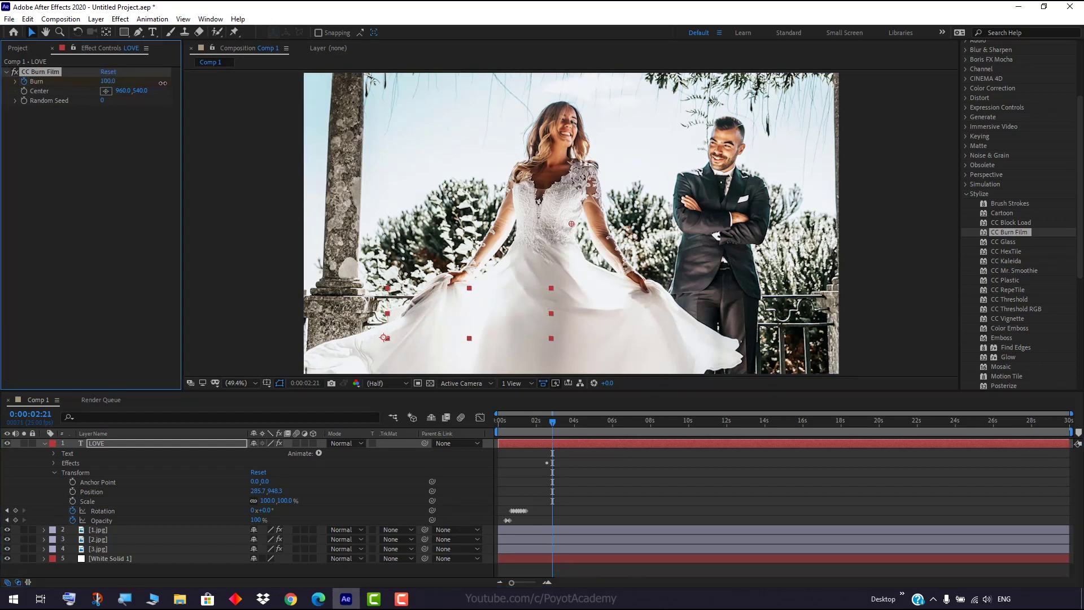
Preview the composition from the start through the LOVE text's burn-out and the first page turn
mouse_move(554, 424)
mouse_down()
mouse_move(567, 424)
mouse_move(489, 427)
mouse_up()
key(space)
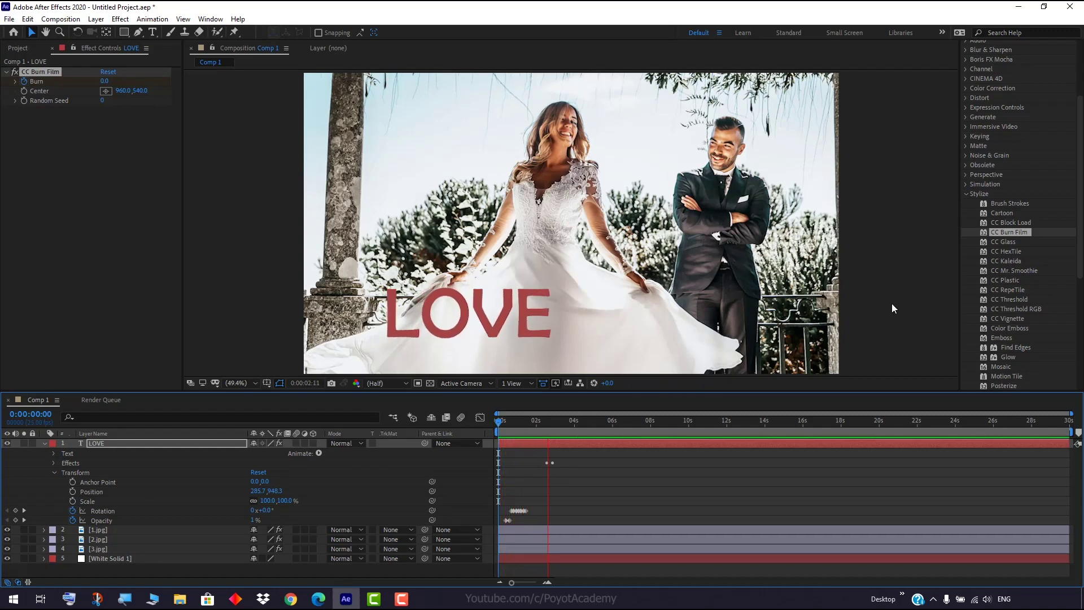
key(space)
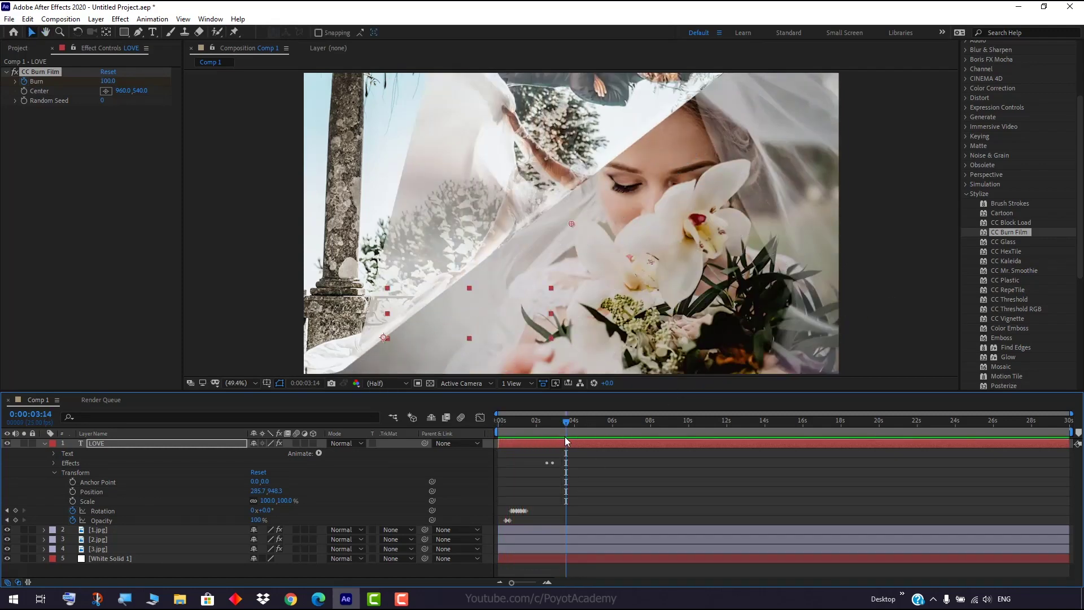
Reveal the LOVE layer's CC Burn Film keyframes and move the first Burn keyframe back to just after the two-second mark
drag(565, 438, 546, 430)
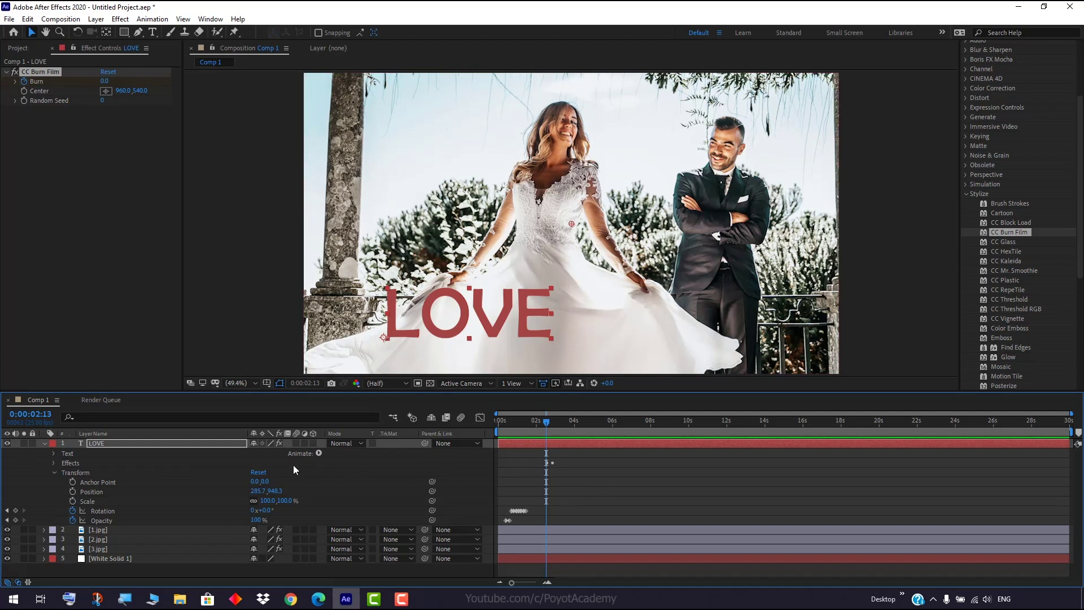
click(53, 463)
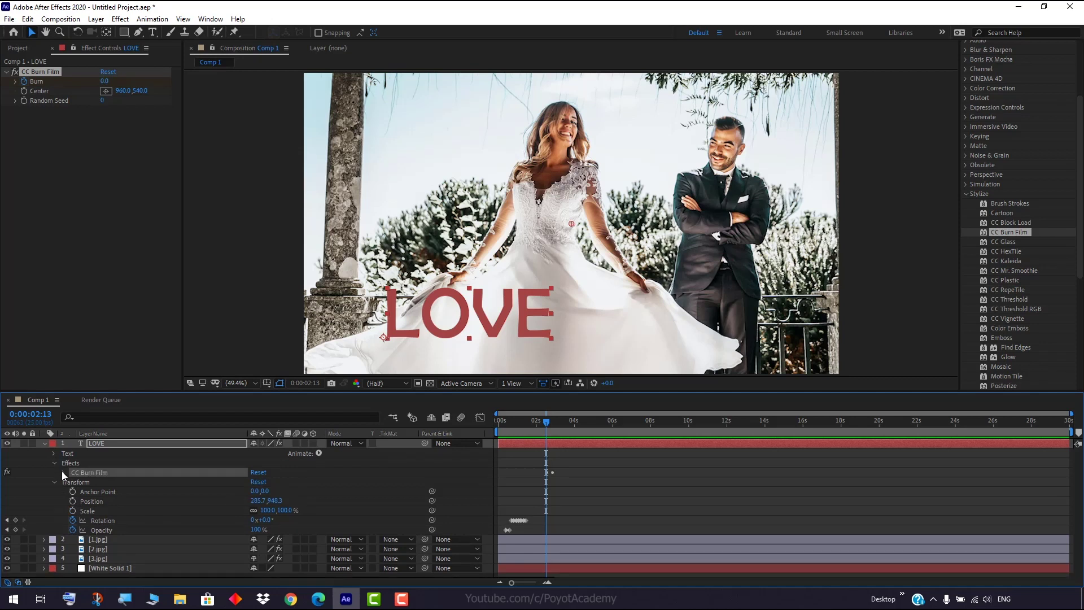
click(64, 472)
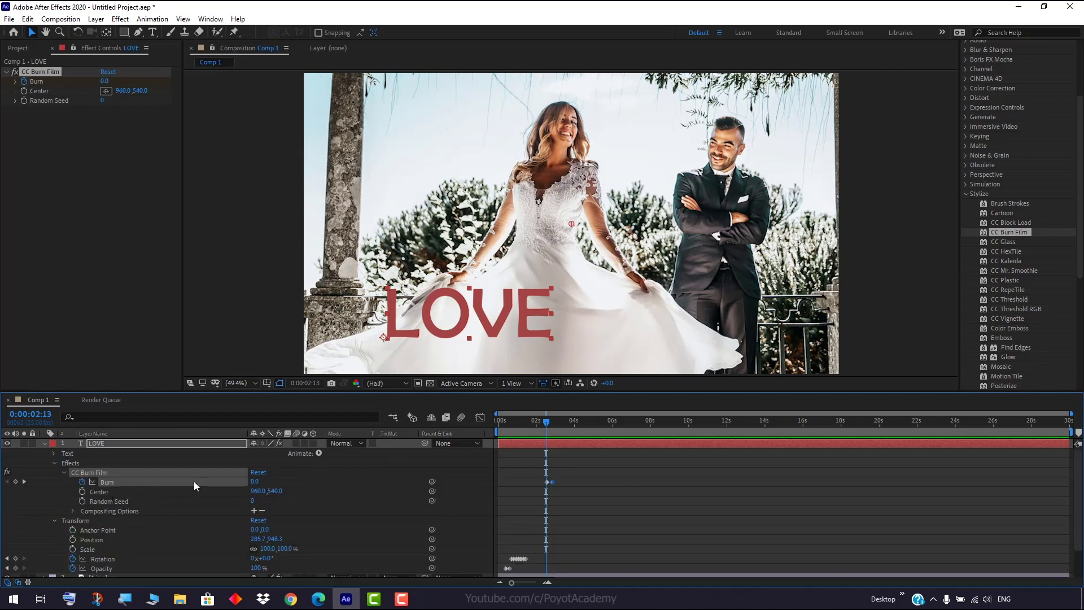
drag(546, 481, 543, 483)
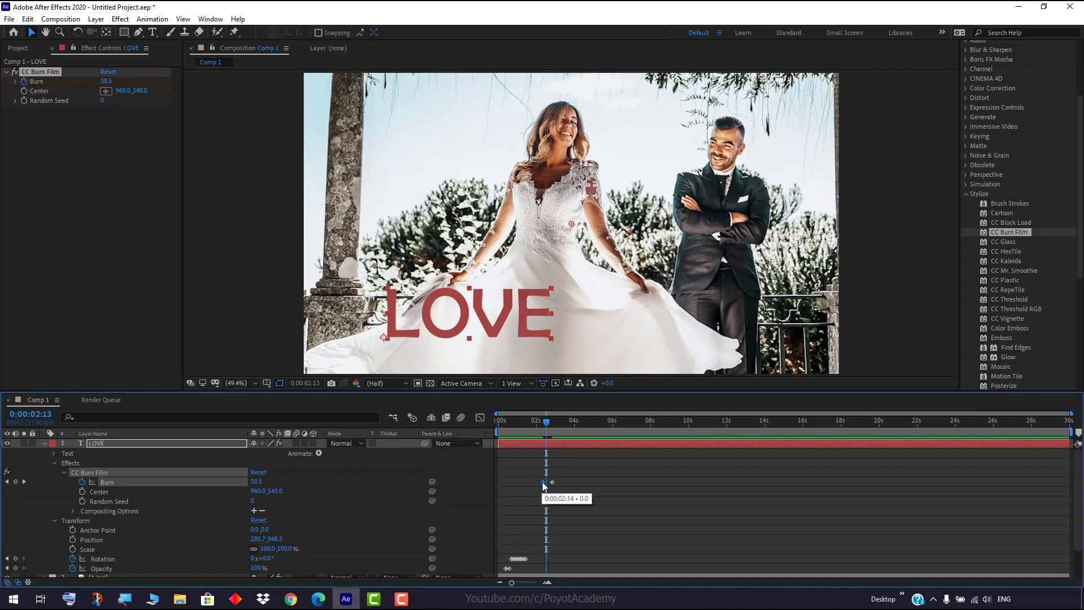
drag(544, 486, 541, 479)
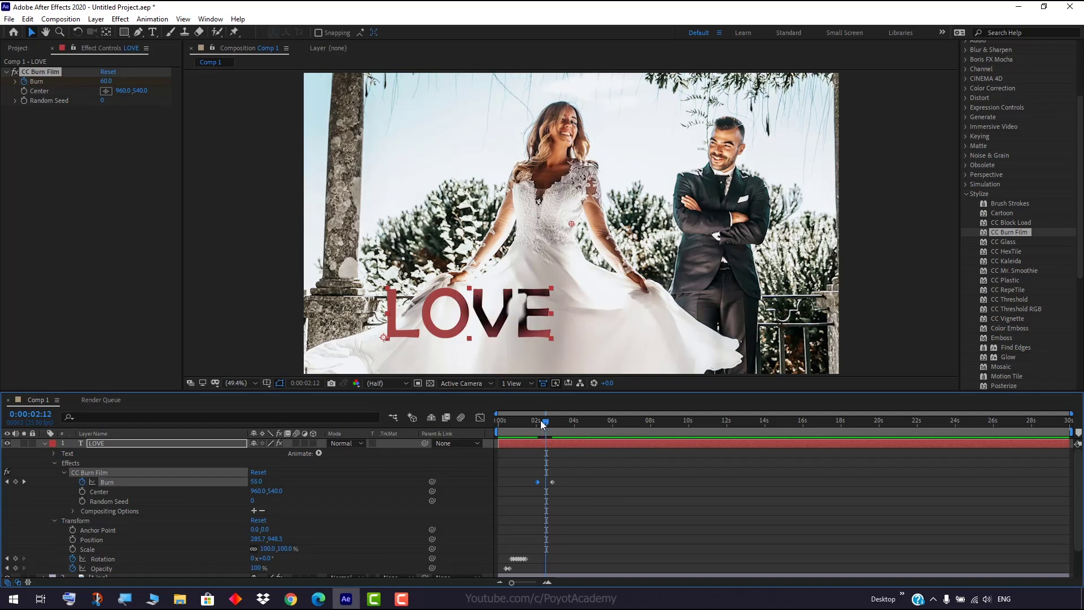
Preview the LOVE text's burn-out from 0:00:01:13 into the first page turn
click(531, 421)
drag(528, 424, 526, 422)
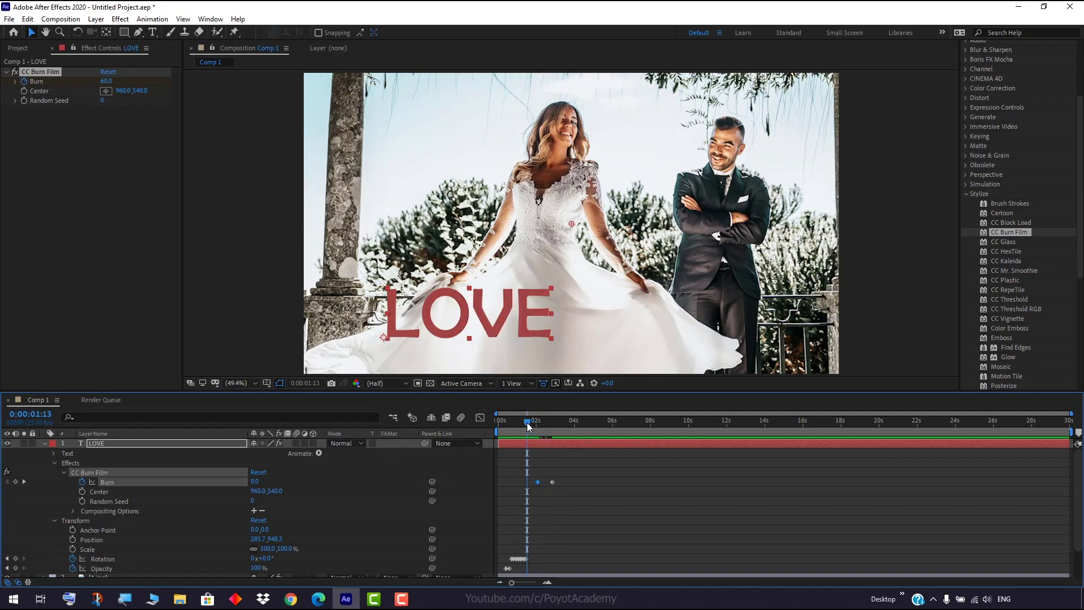
key(space)
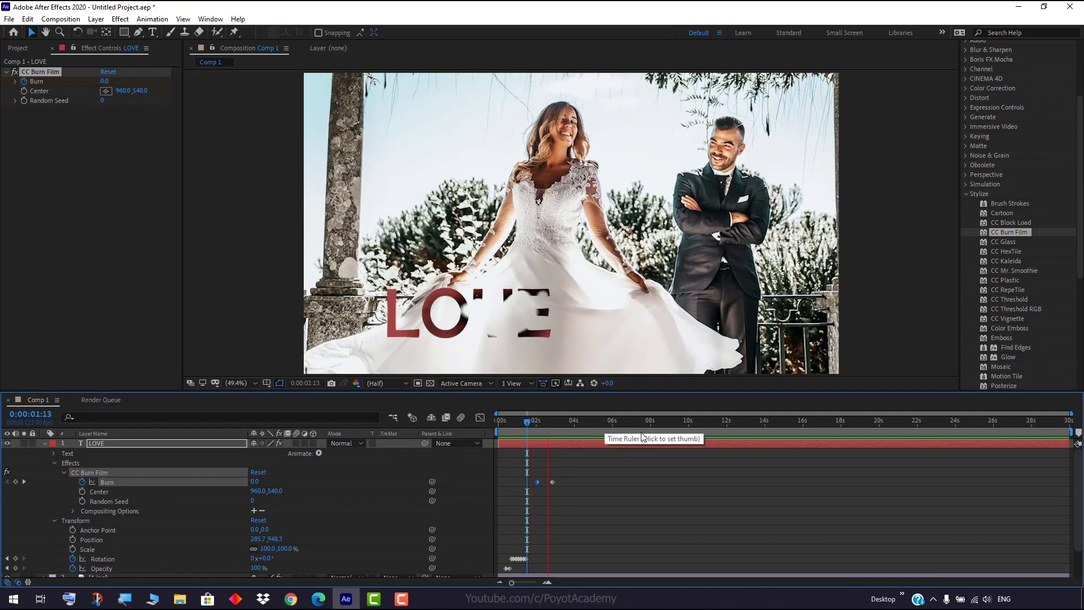
key(space)
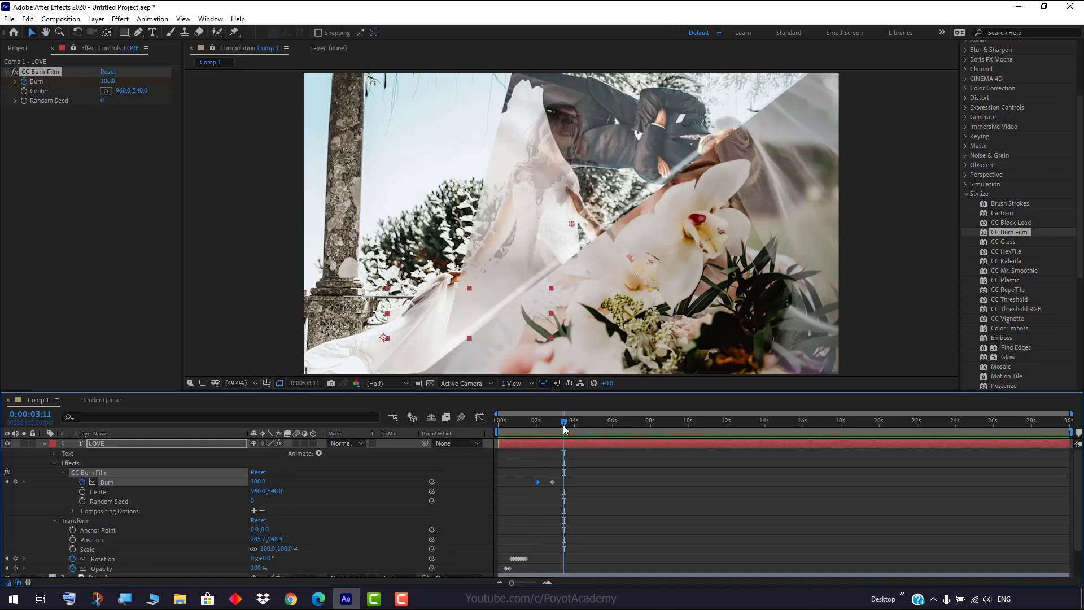
Move the LOVE layer's first Burn keyframe to just before the two-second mark and preview the longer burn-out from 0:00:01:03
drag(564, 425, 530, 426)
drag(537, 483, 531, 483)
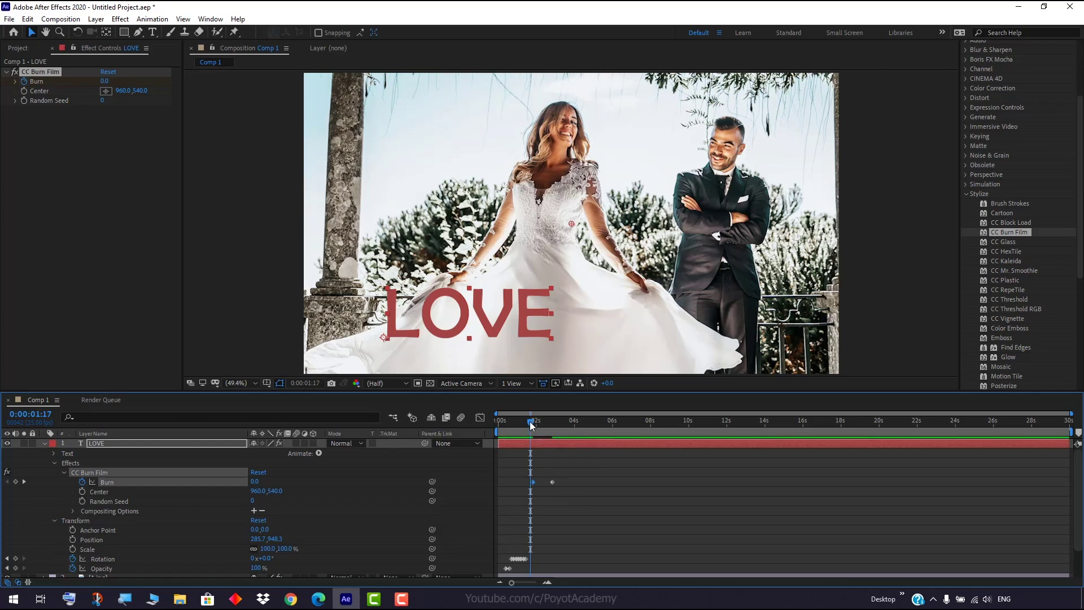
click(520, 423)
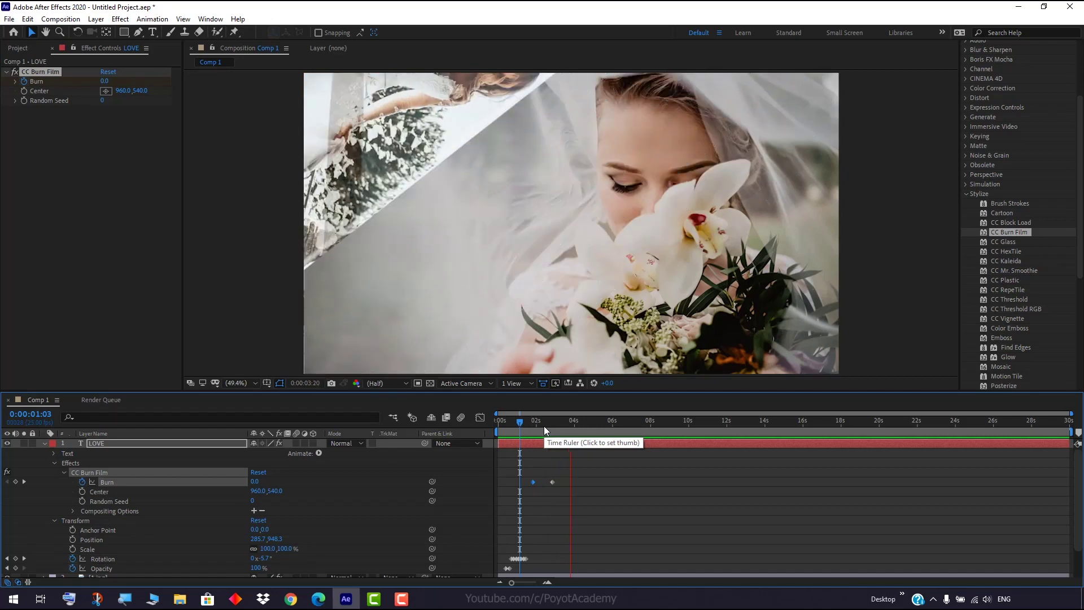
key(space)
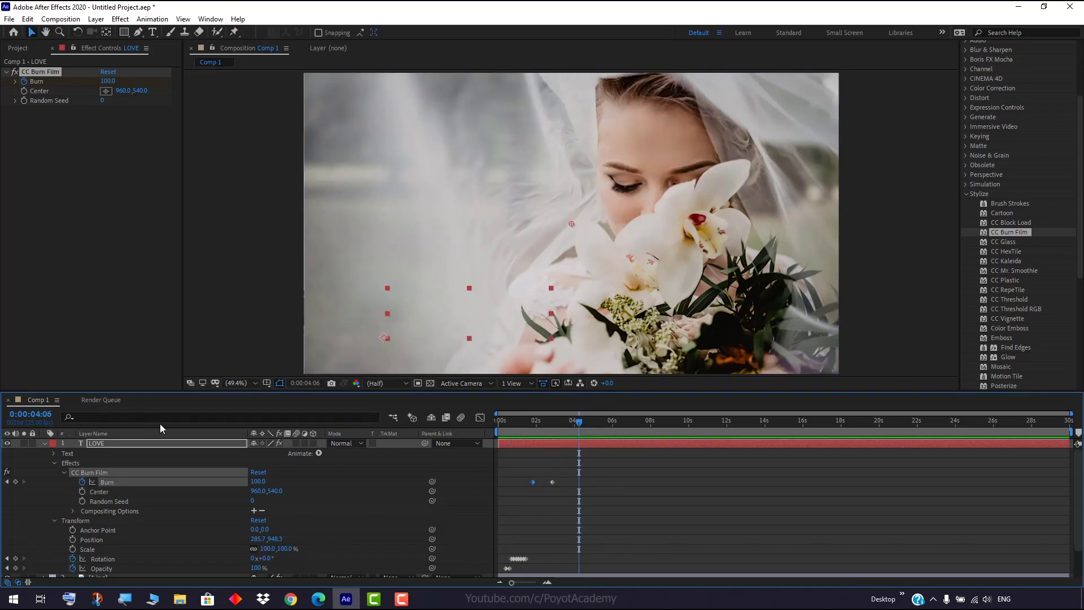
Add a second text layer reading LOVE over the veiled bride photo at 0:00:04:06
click(44, 444)
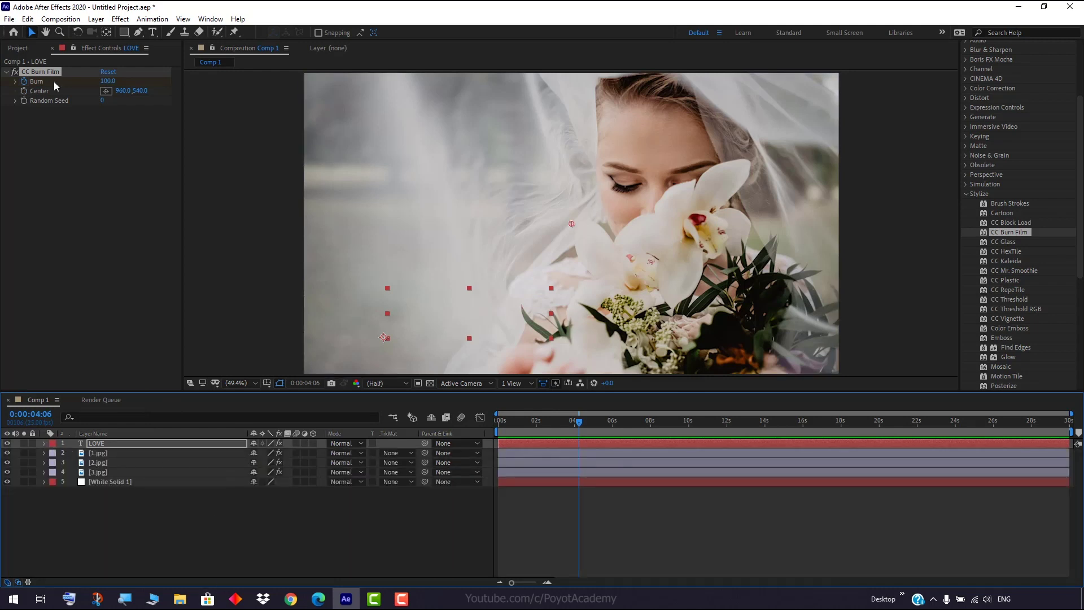
click(153, 32)
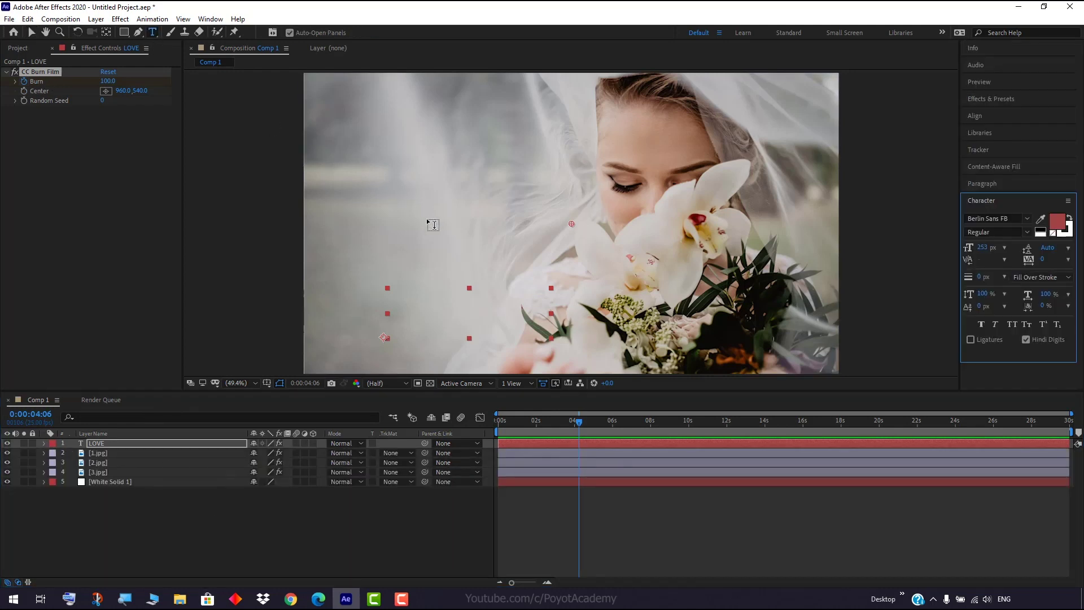
click(191, 540)
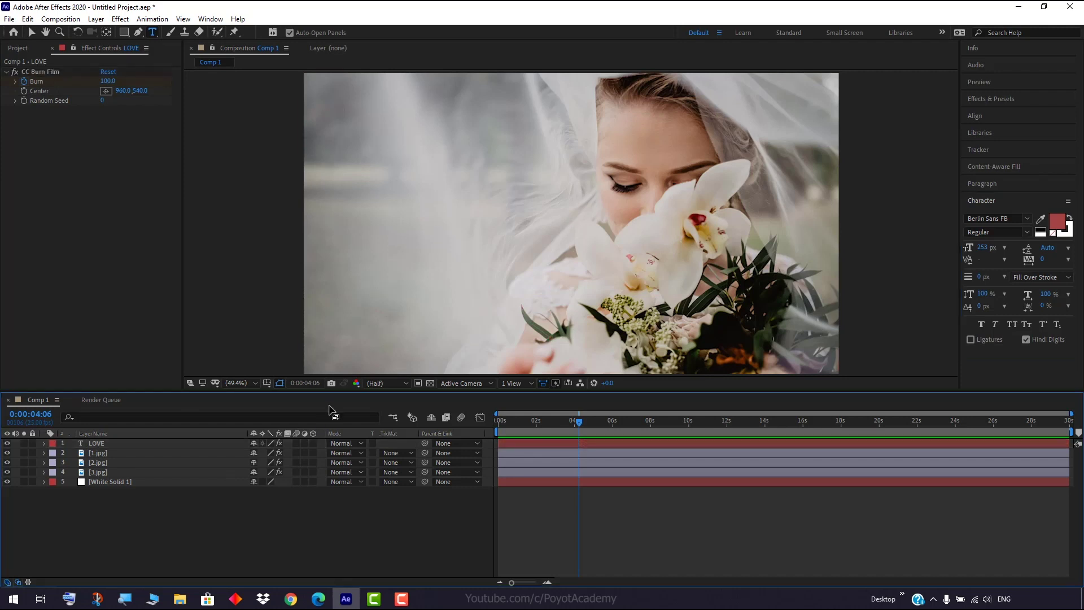
click(435, 200)
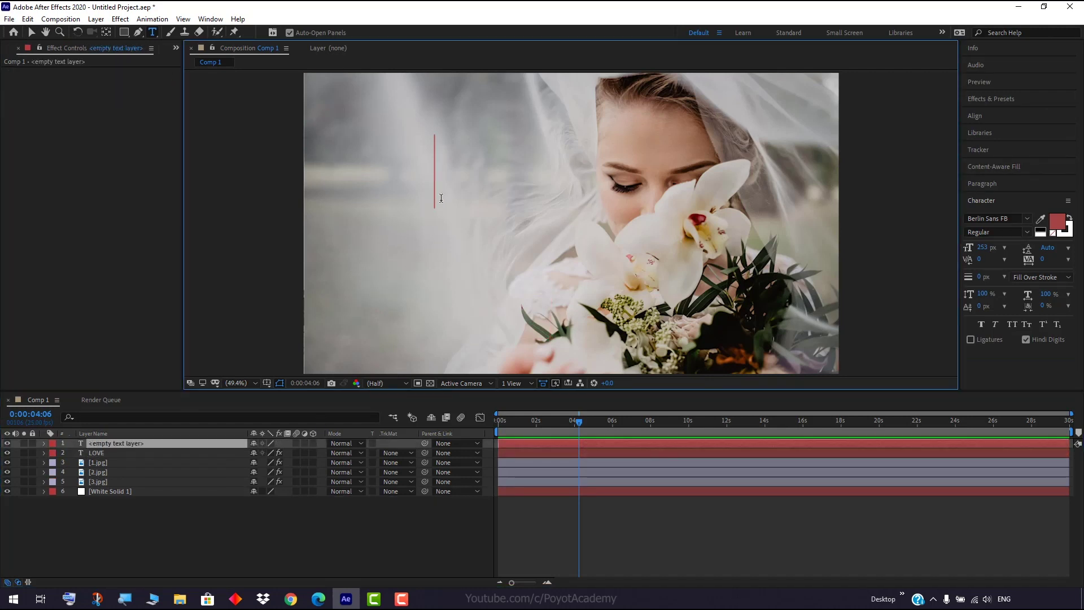
text(L)
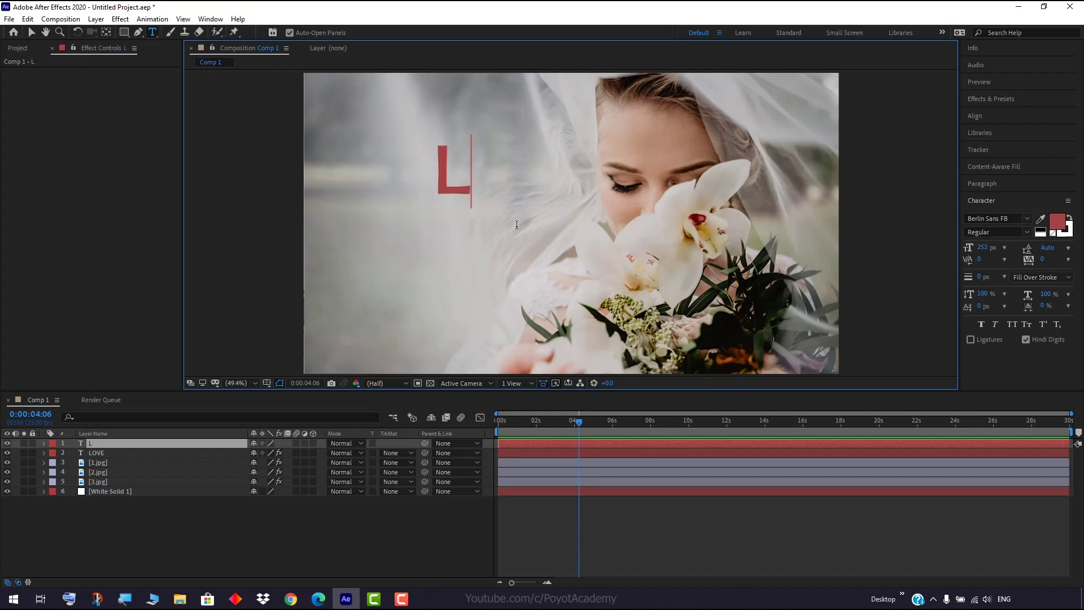
text(OVE)
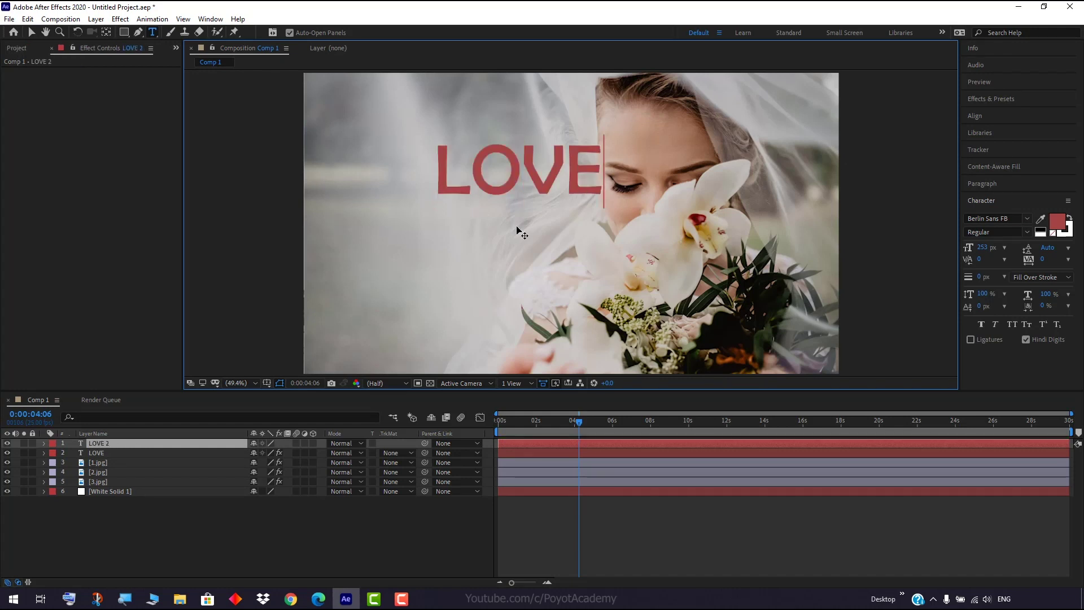
Move the new LOVE text onto the blurred area beside the bride, at about 207, 533, and finish text editing
drag(593, 117, 520, 138)
click(519, 138)
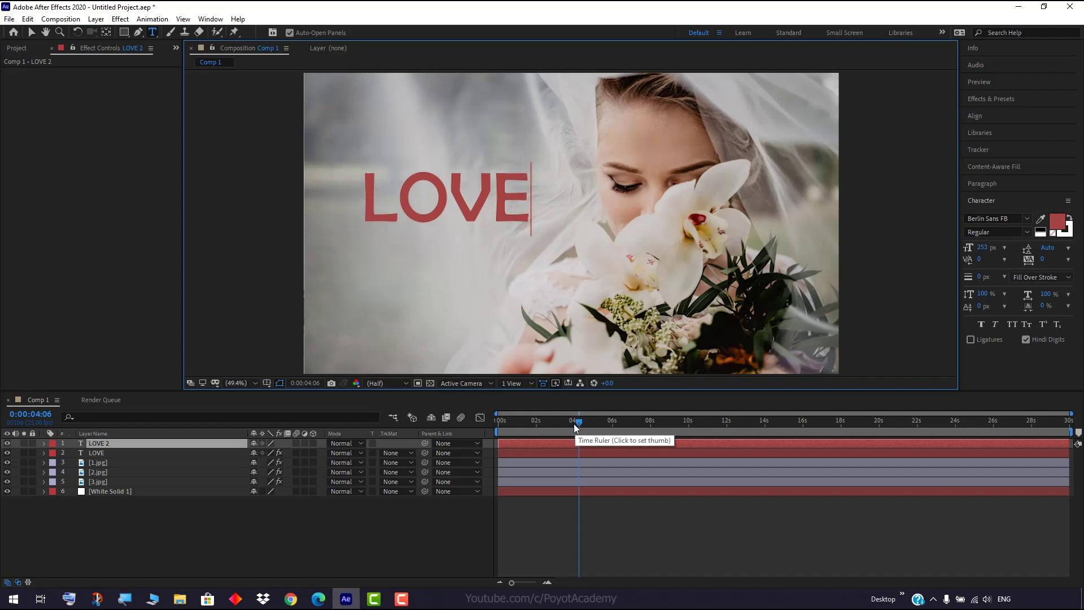
click(676, 527)
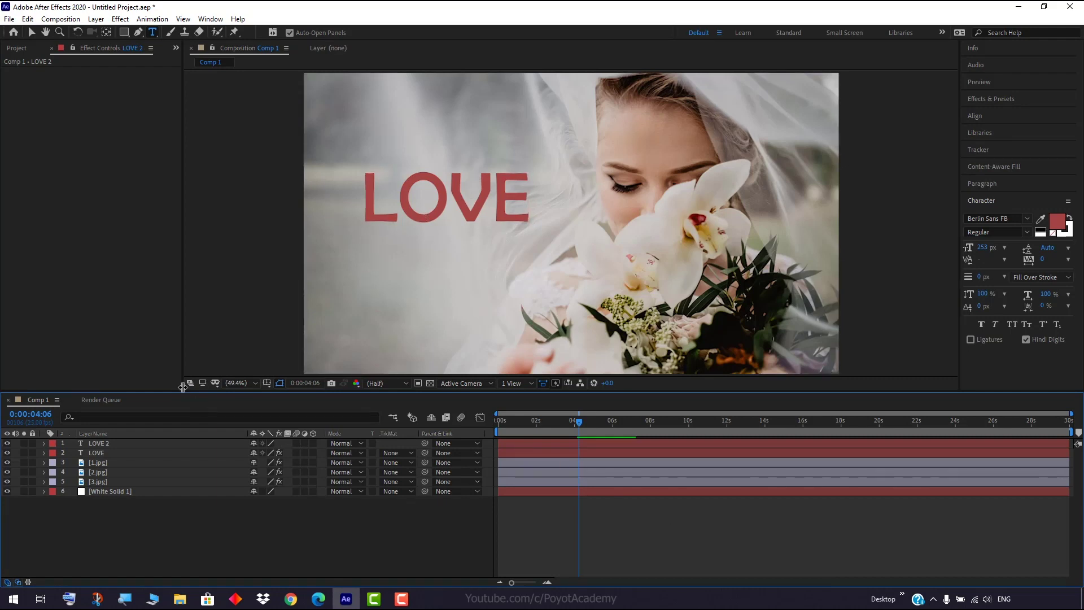
Keyframe the LOVE 2 layer's Opacity from 0% at 0:00:04:07 to 100% at 0:00:04:15
mouse_move(578, 425)
mouse_down()
mouse_move(555, 423)
mouse_move(580, 422)
mouse_move(576, 447)
mouse_move(580, 424)
mouse_up()
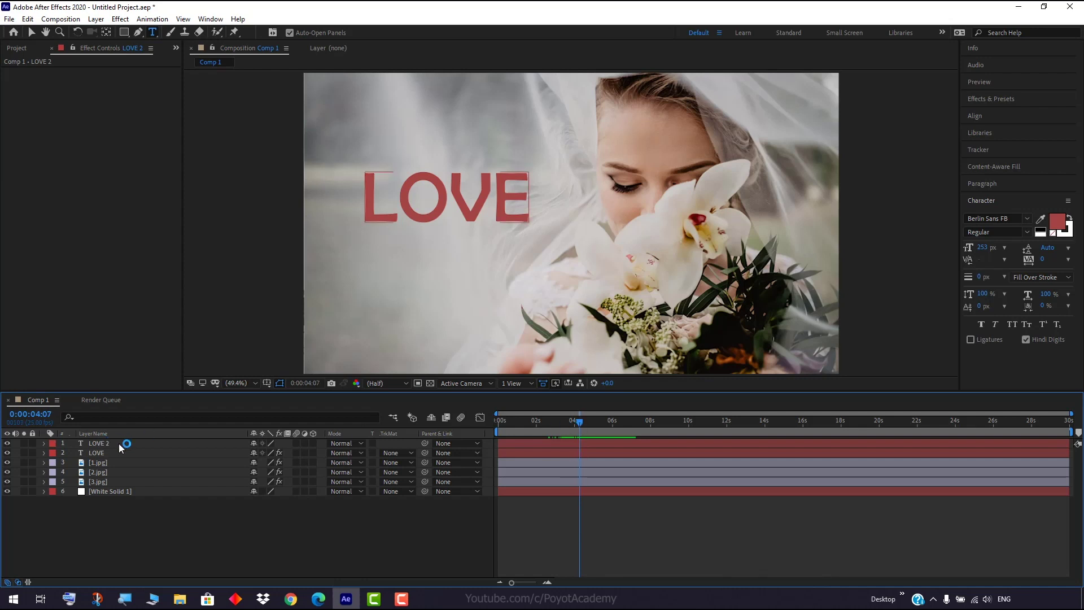
click(119, 443)
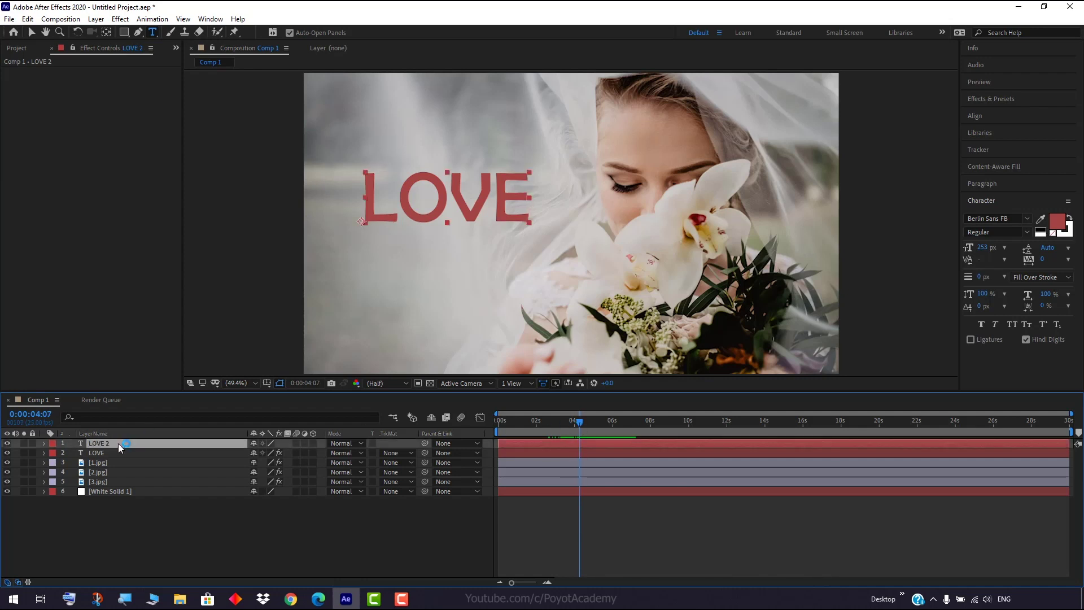
click(44, 443)
click(54, 463)
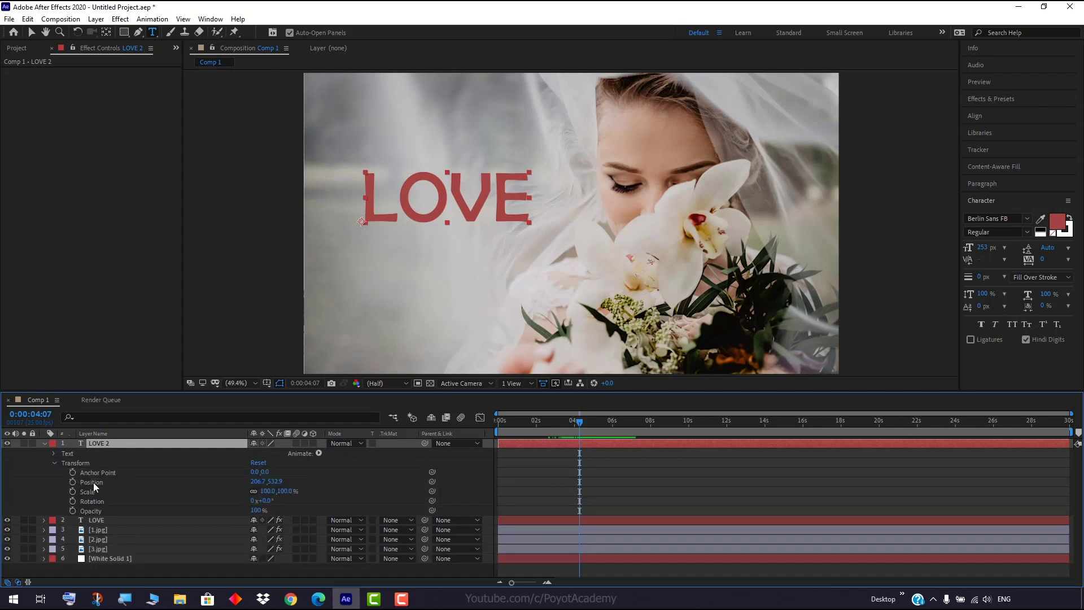
click(73, 511)
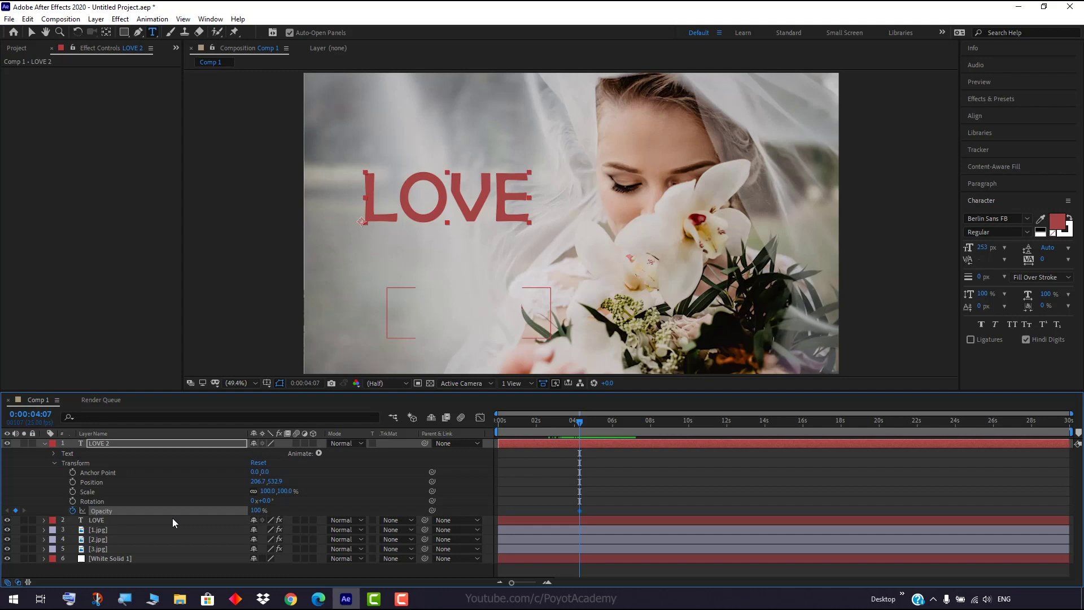
click(268, 511)
text(0)
key(Return)
mouse_move(580, 424)
mouse_down()
mouse_move(482, 429)
mouse_move(636, 443)
mouse_move(584, 437)
mouse_up()
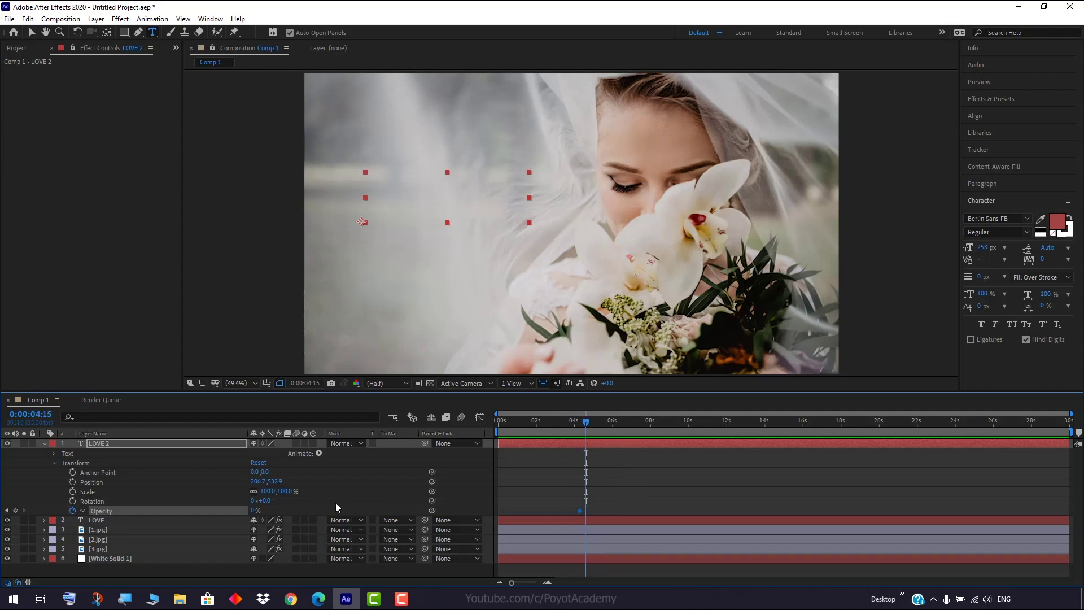
drag(255, 510, 316, 510)
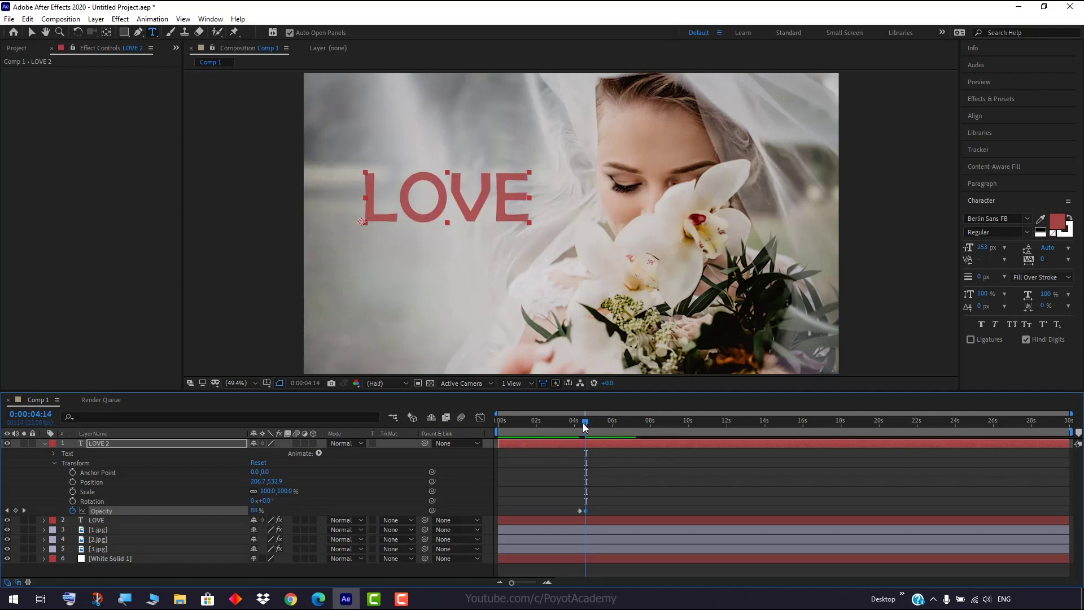
Go to 0:00:04:23, apply the Stylize effect CC Burn Film to the LOVE 2 layer and return to the Selection tool
mouse_move(583, 423)
mouse_down()
mouse_move(541, 427)
mouse_move(591, 429)
mouse_up()
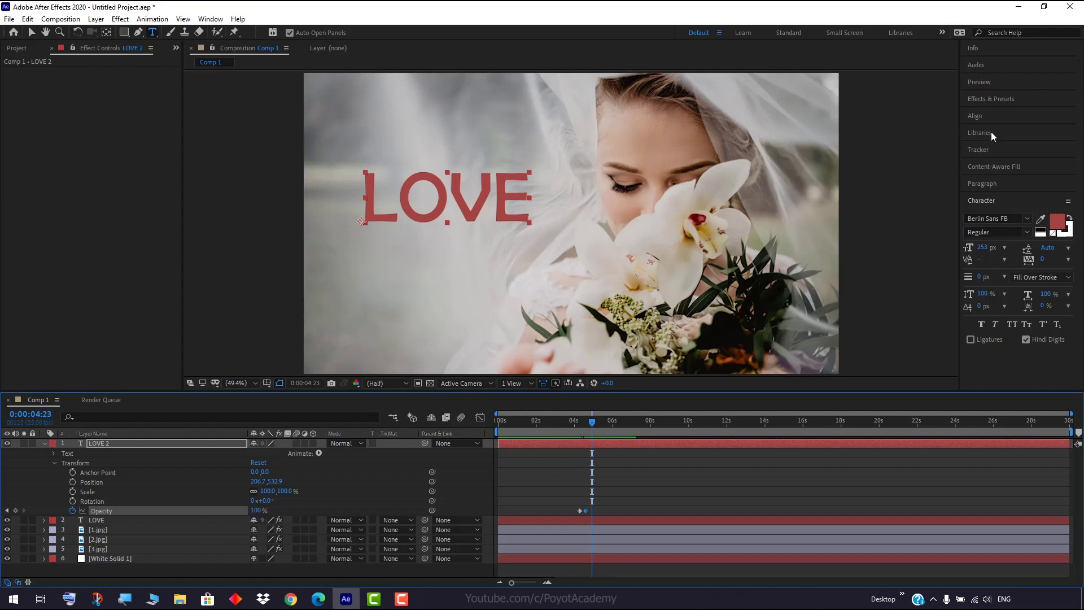
click(983, 99)
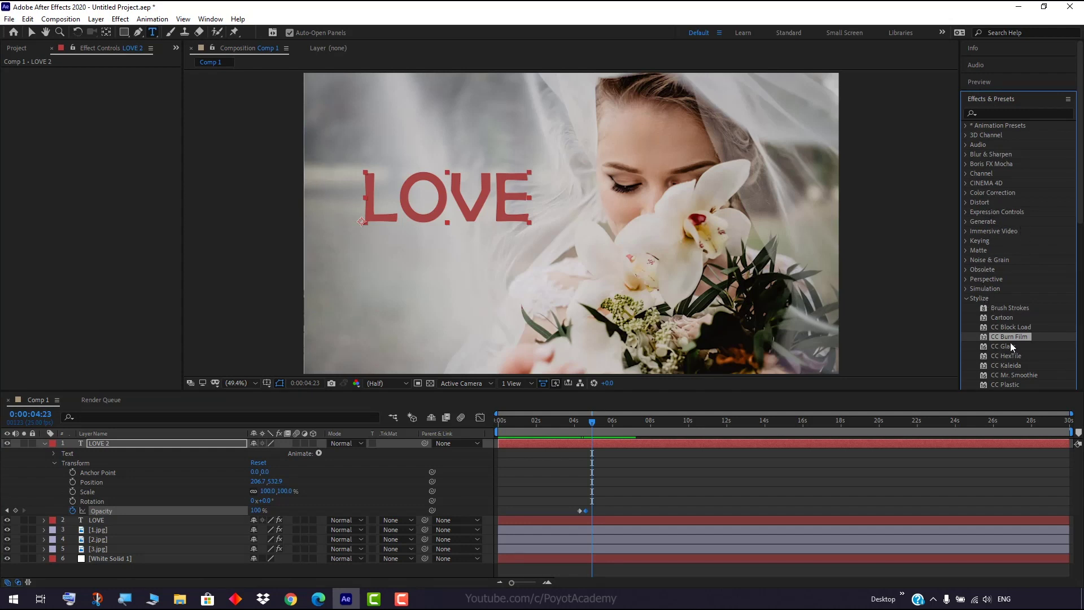
mouse_move(1007, 337)
mouse_down()
mouse_move(463, 389)
mouse_move(137, 443)
mouse_up()
key(v)
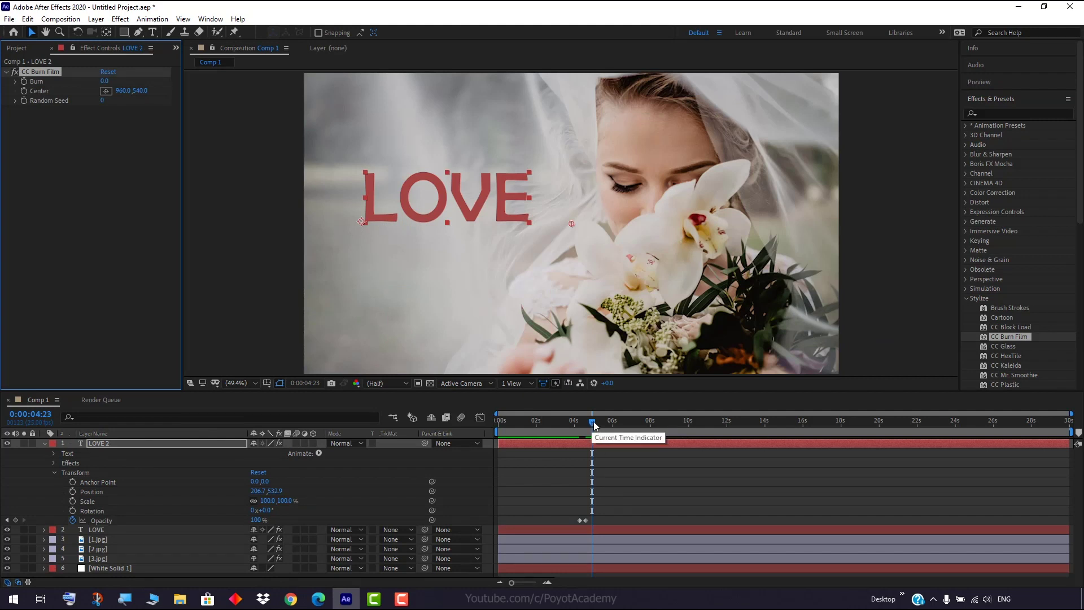
Keyframe the LOVE 2 layer's Burn from 0 at 0:00:05:11 to 100 at 0:00:07:04
drag(592, 422, 595, 422)
drag(599, 423, 602, 423)
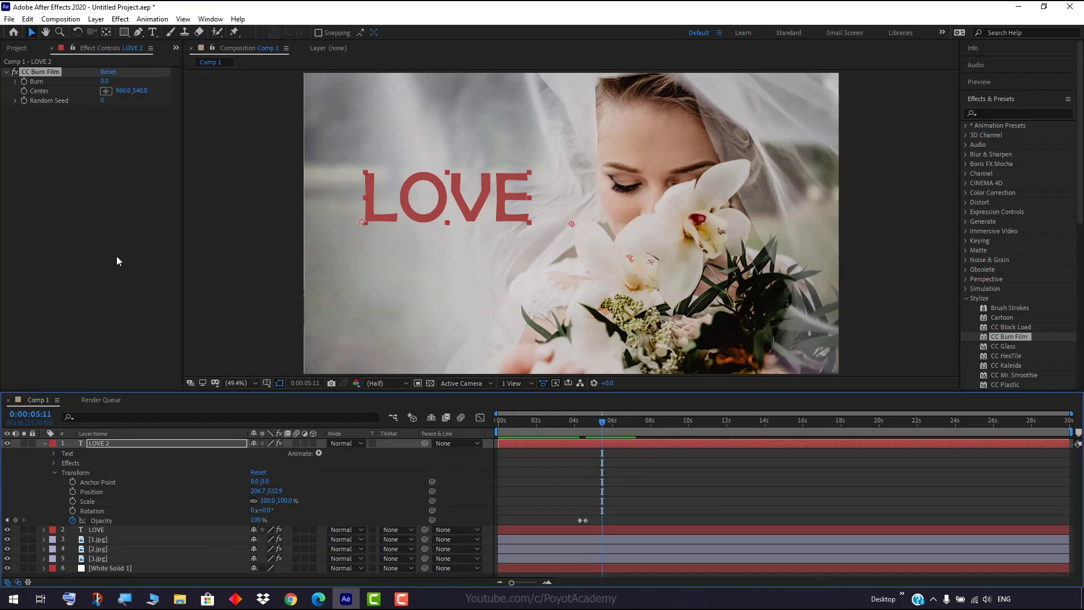
click(24, 81)
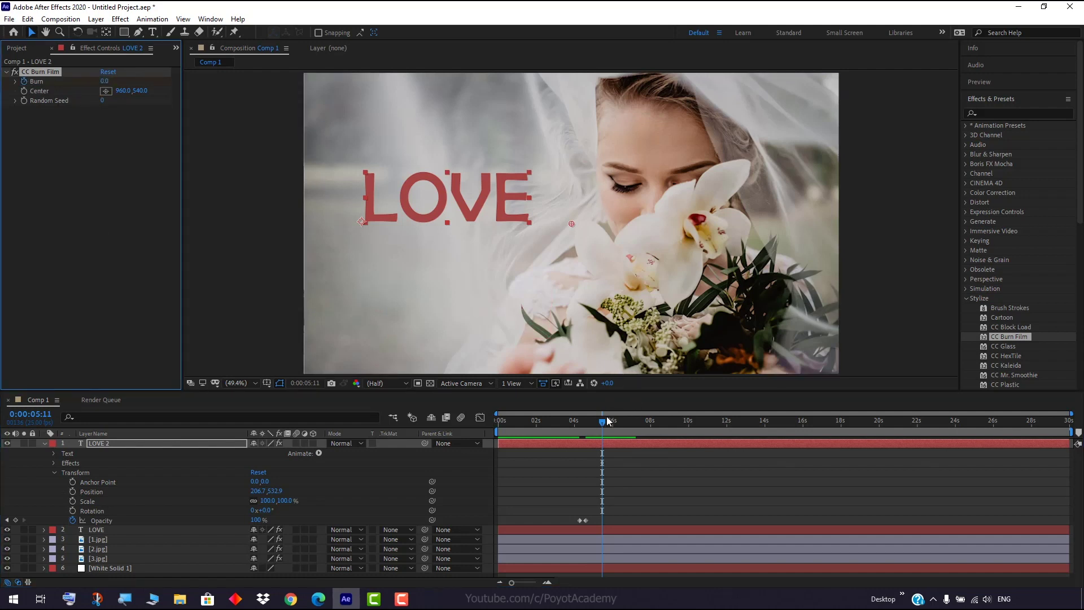
mouse_move(603, 422)
mouse_down()
mouse_move(646, 424)
mouse_move(635, 416)
mouse_up()
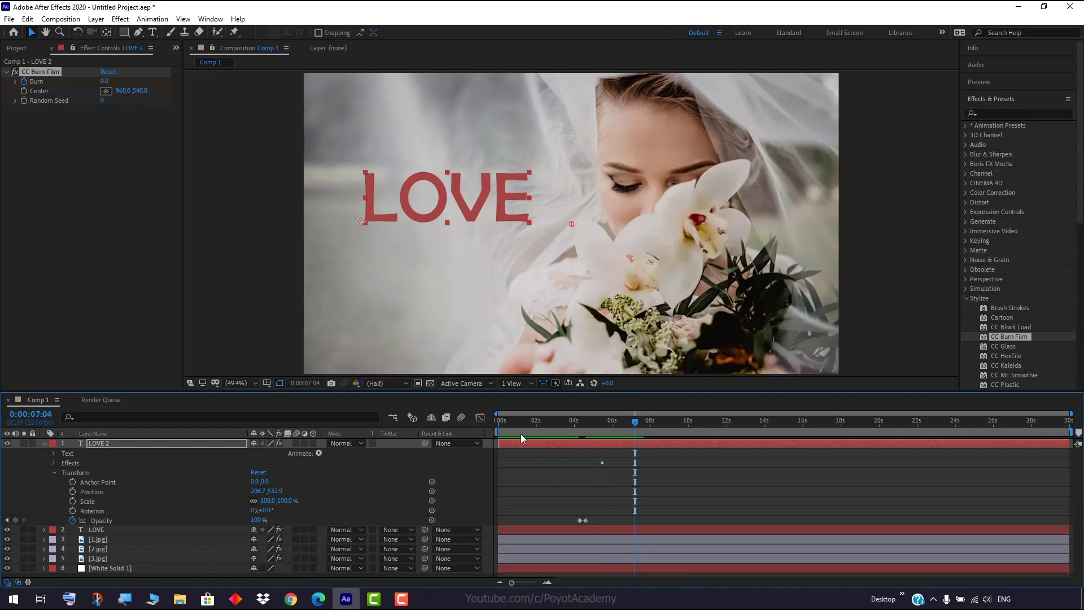
drag(103, 81, 175, 83)
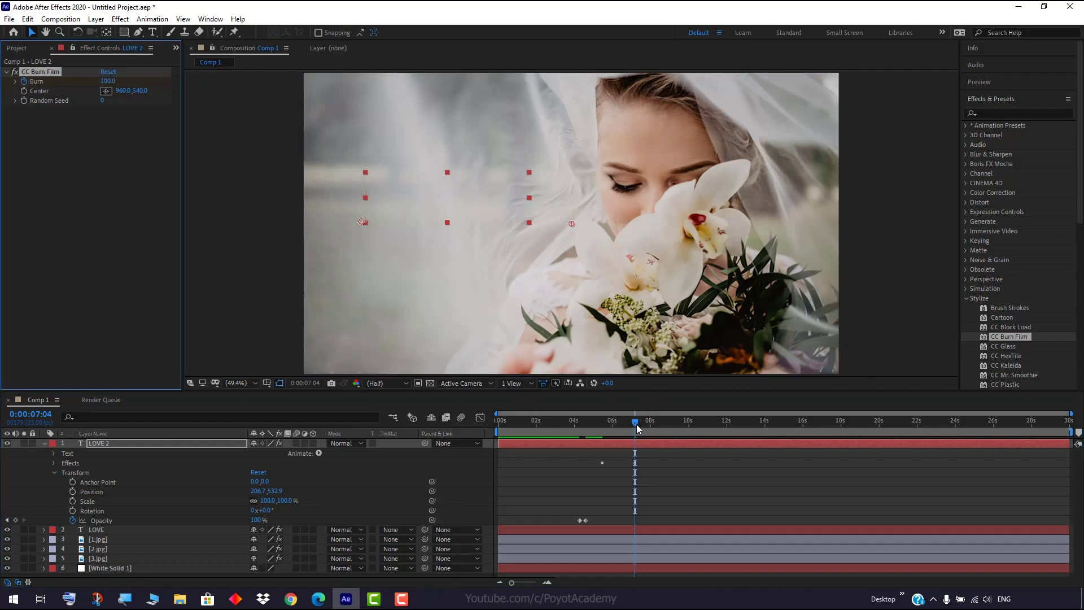
Preview the whole composition from the start, including both LOVE titles and the page turns, and scrub on to 0:00:12:00
drag(636, 427, 484, 422)
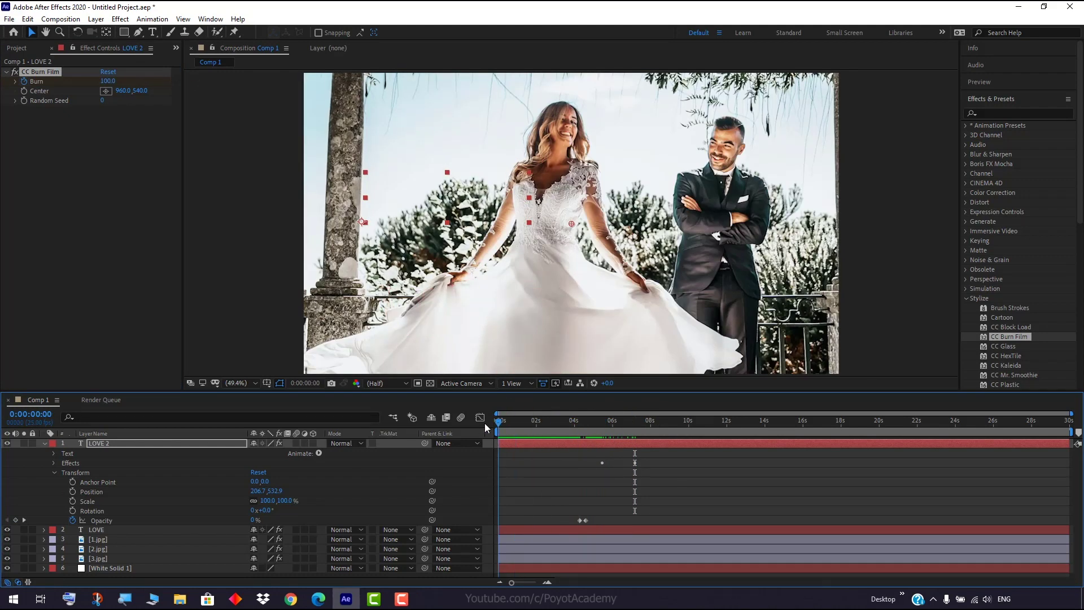
key(space)
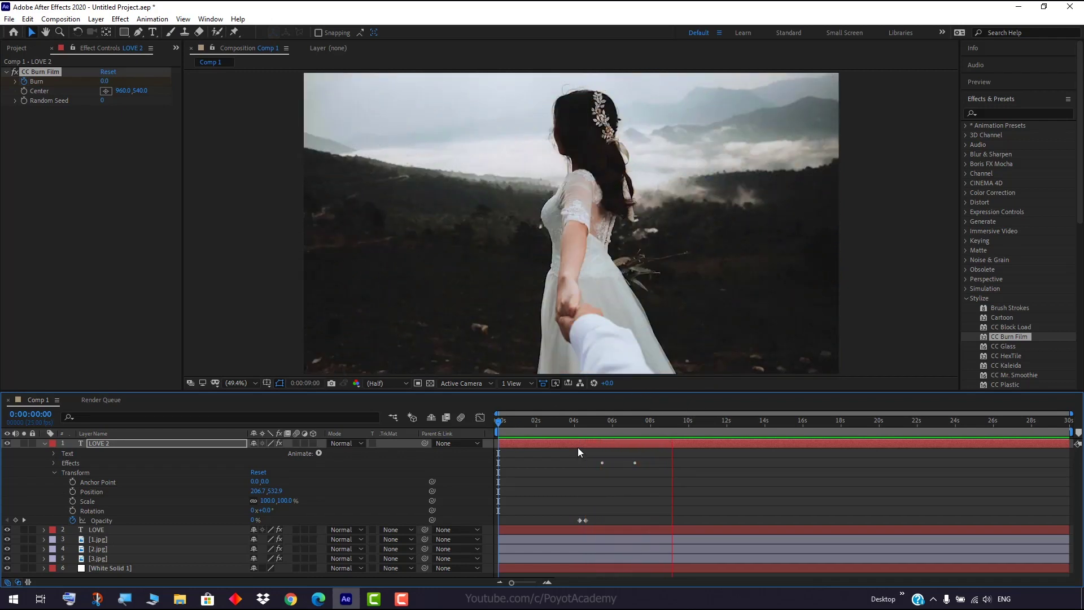
key(space)
mouse_move(679, 425)
mouse_down()
mouse_move(641, 424)
mouse_move(729, 425)
mouse_up()
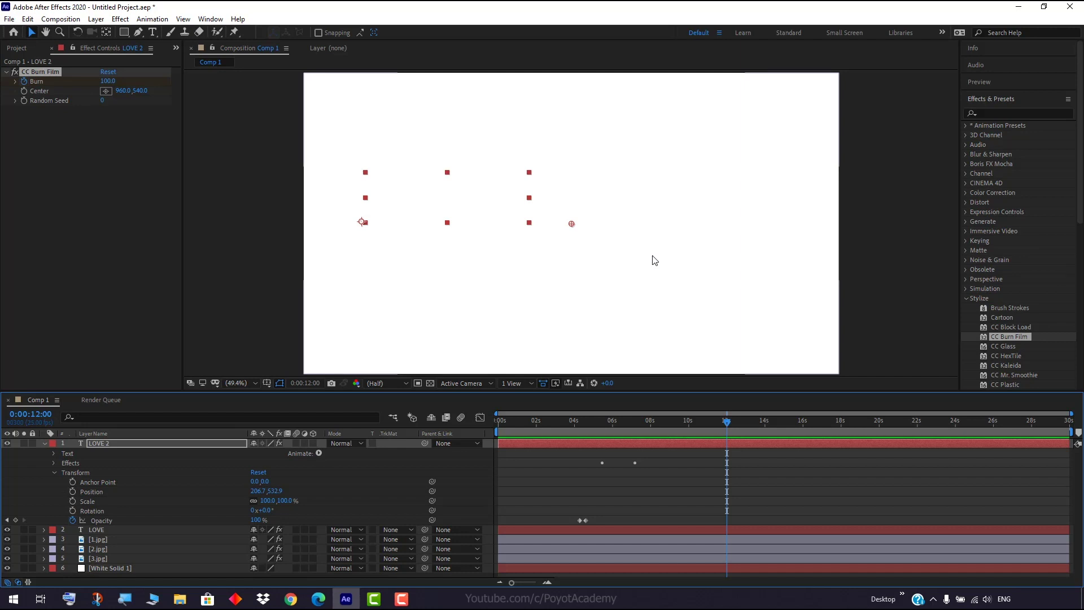
Add a two-line text layer reading "Love Story" on the white background and move it near the centre of the frame
click(44, 443)
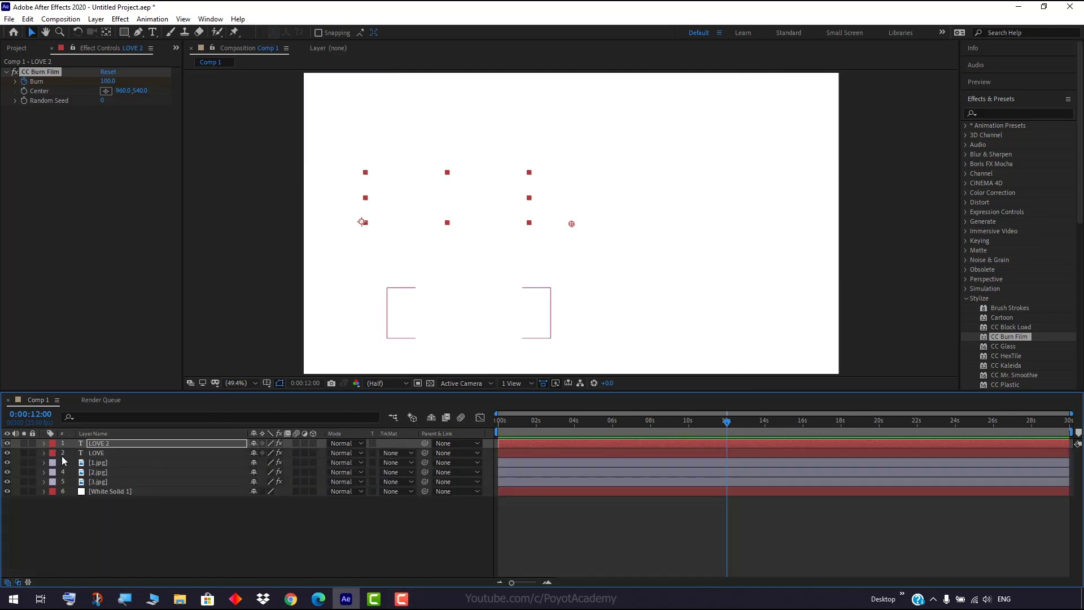
click(145, 552)
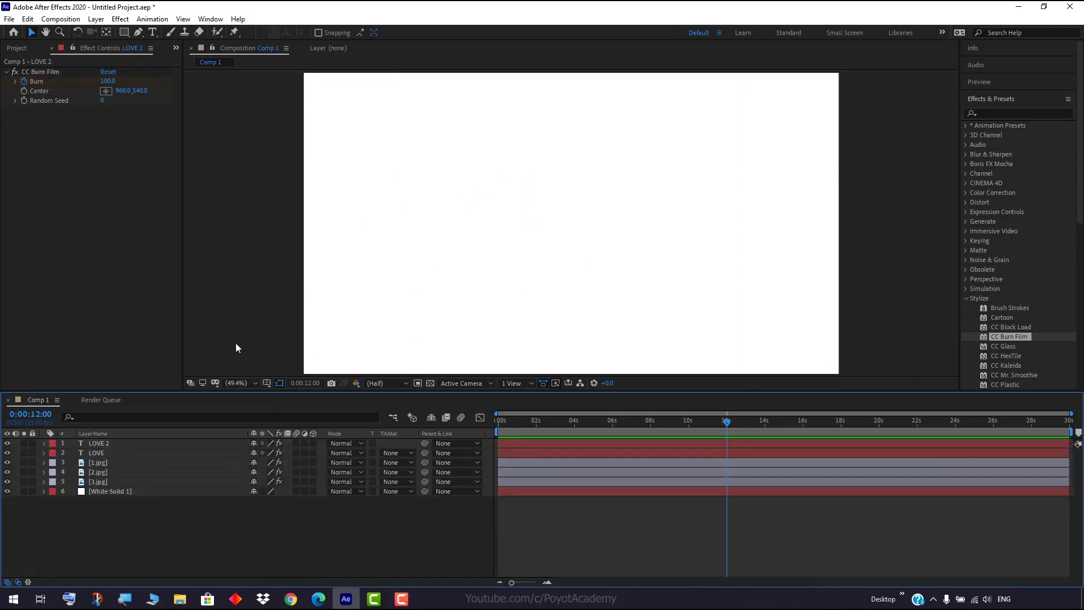
click(153, 32)
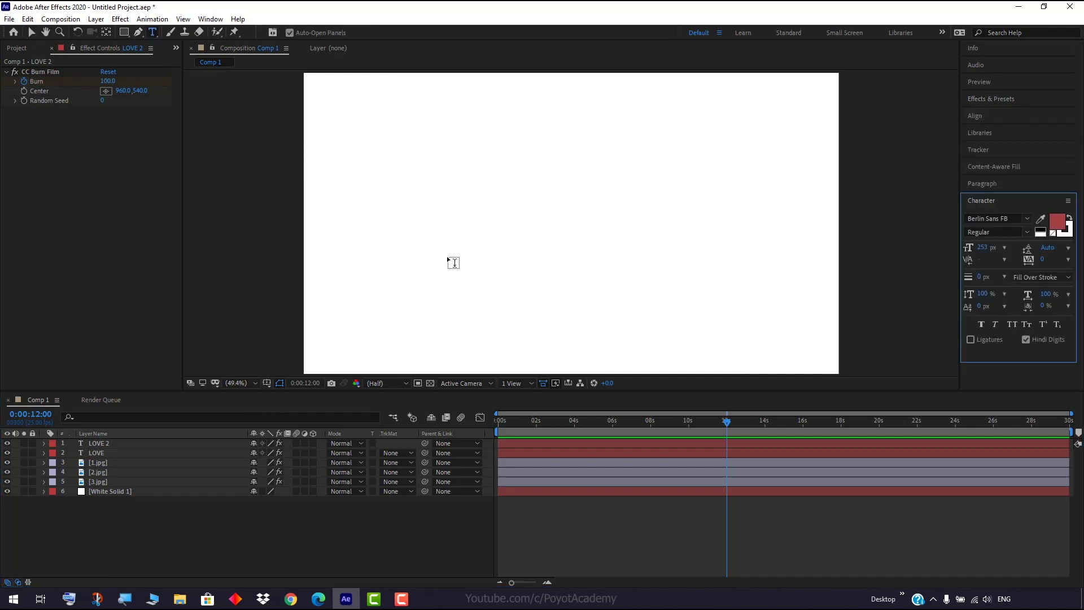
click(545, 252)
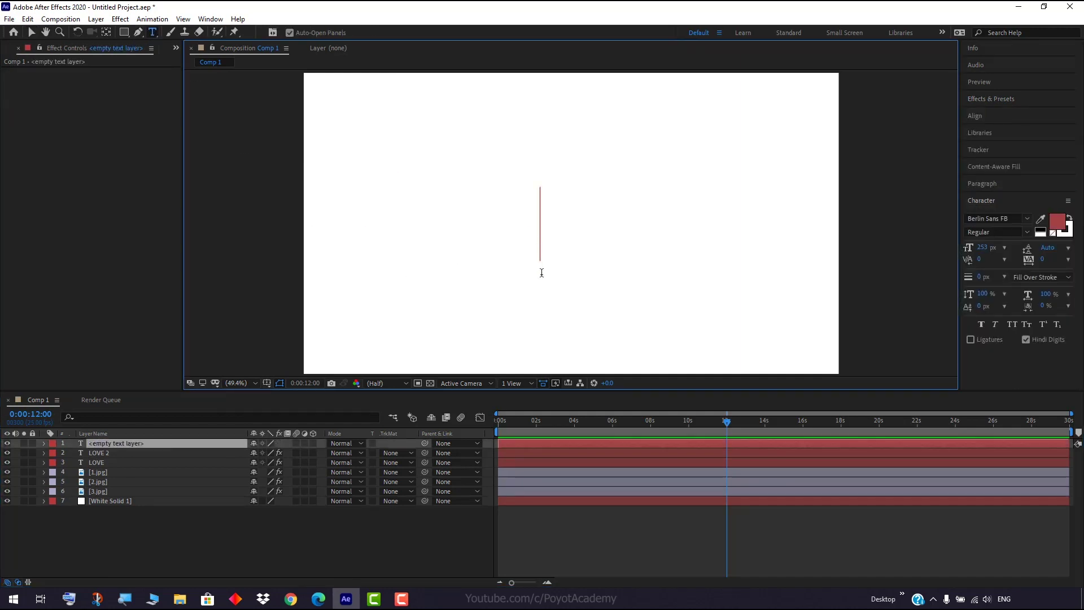
text(L)
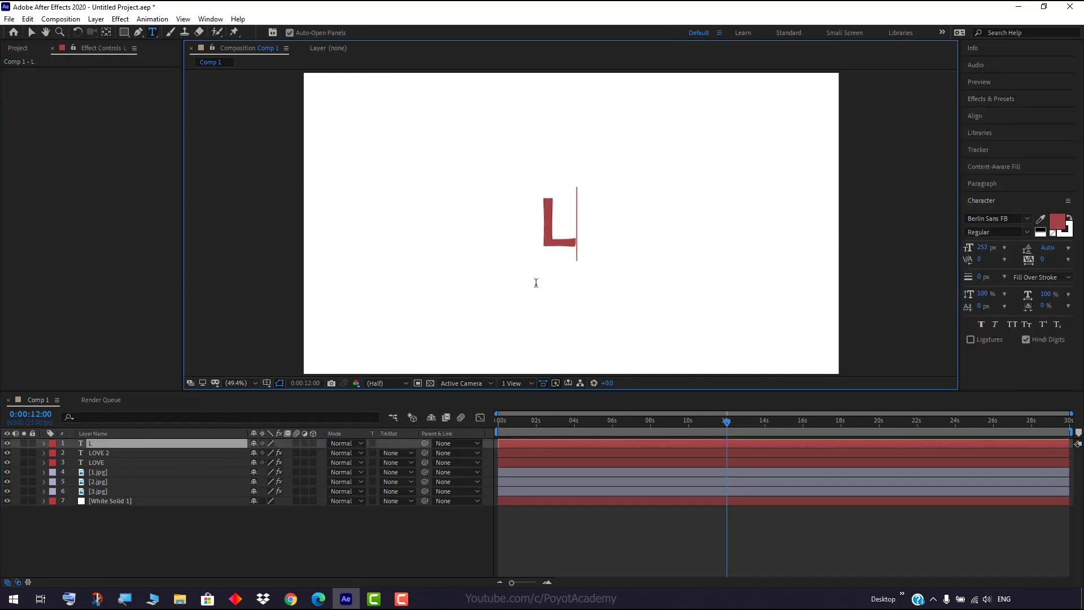
text(ove)
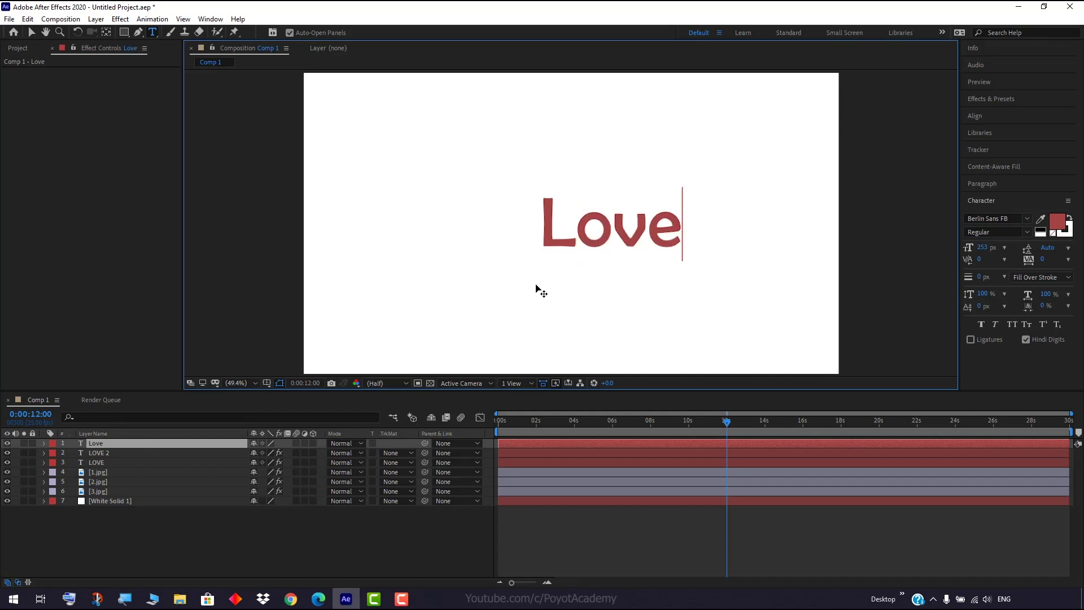
key(Return)
text(Story)
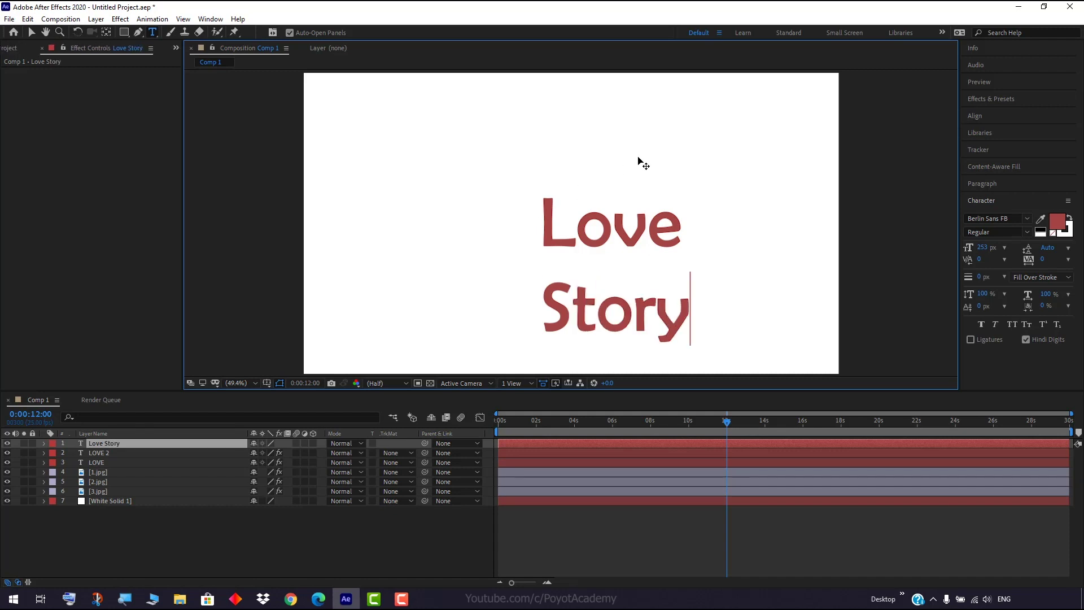
drag(638, 158, 601, 109)
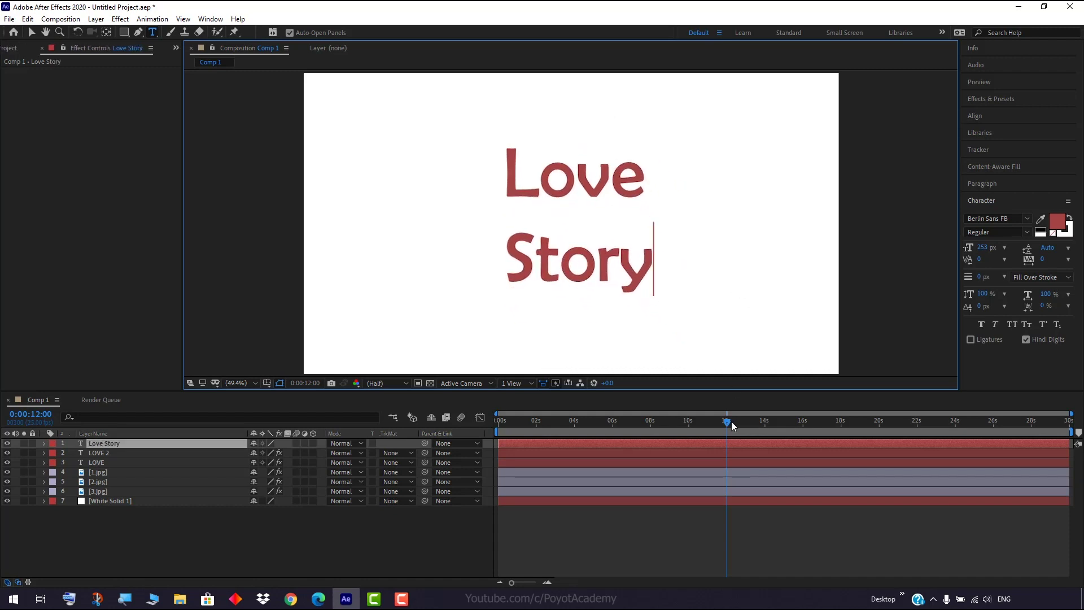
click(719, 541)
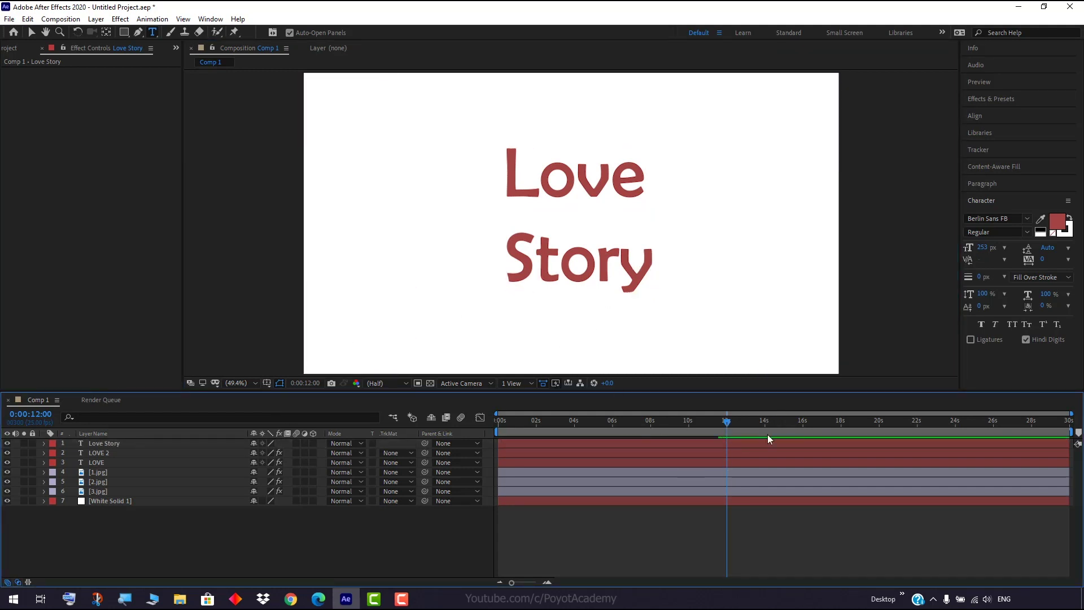
Start an Opacity animation on the Love Story layer with a 0% keyframe at 0:00:11:14
mouse_move(727, 421)
mouse_down()
mouse_move(539, 424)
mouse_move(719, 423)
mouse_up()
click(107, 445)
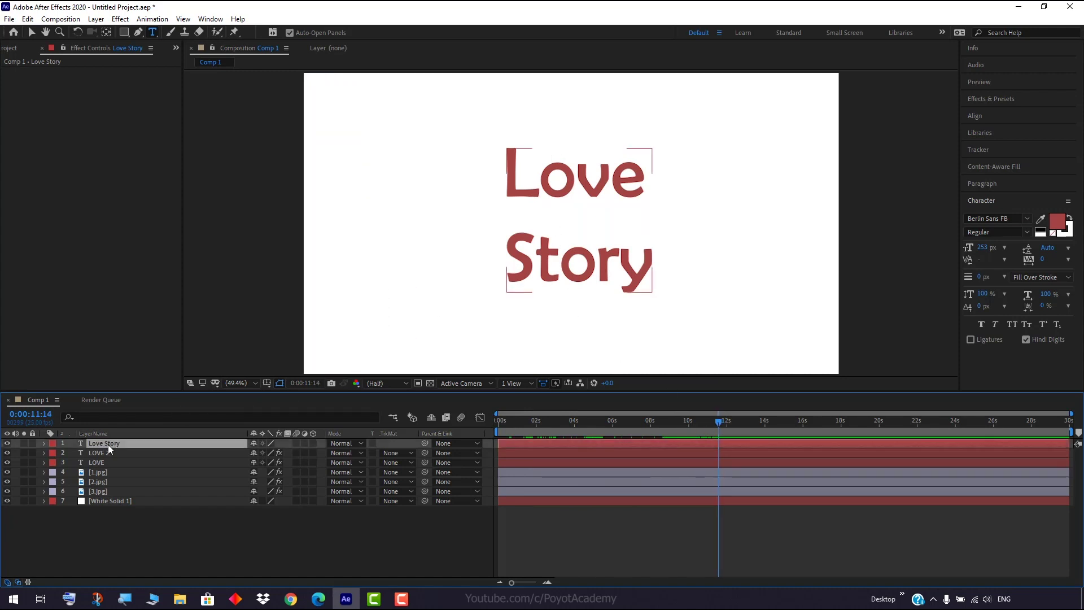
click(44, 444)
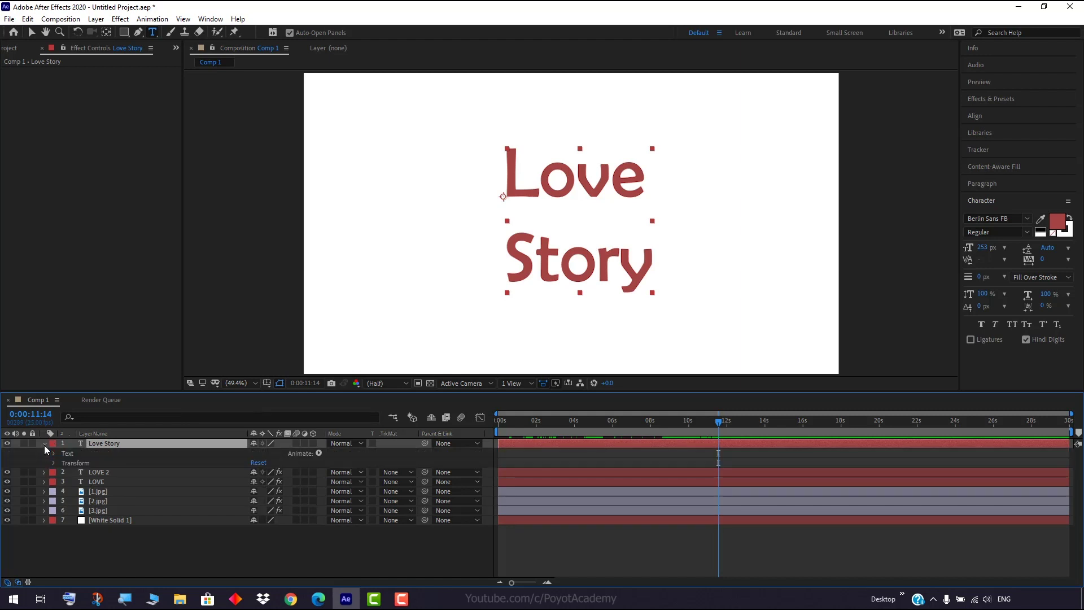
click(54, 462)
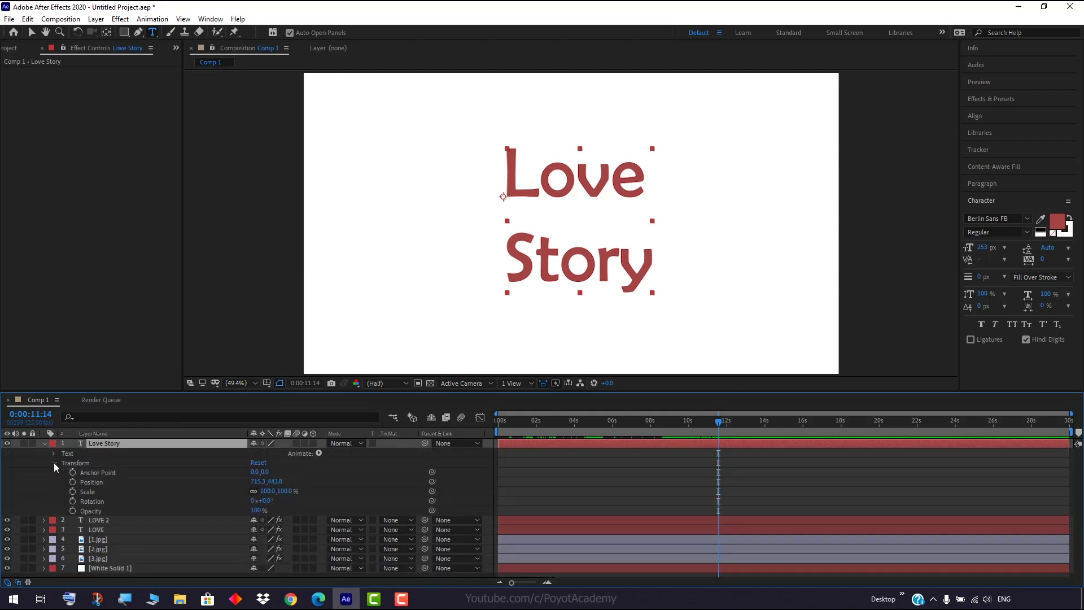
click(107, 510)
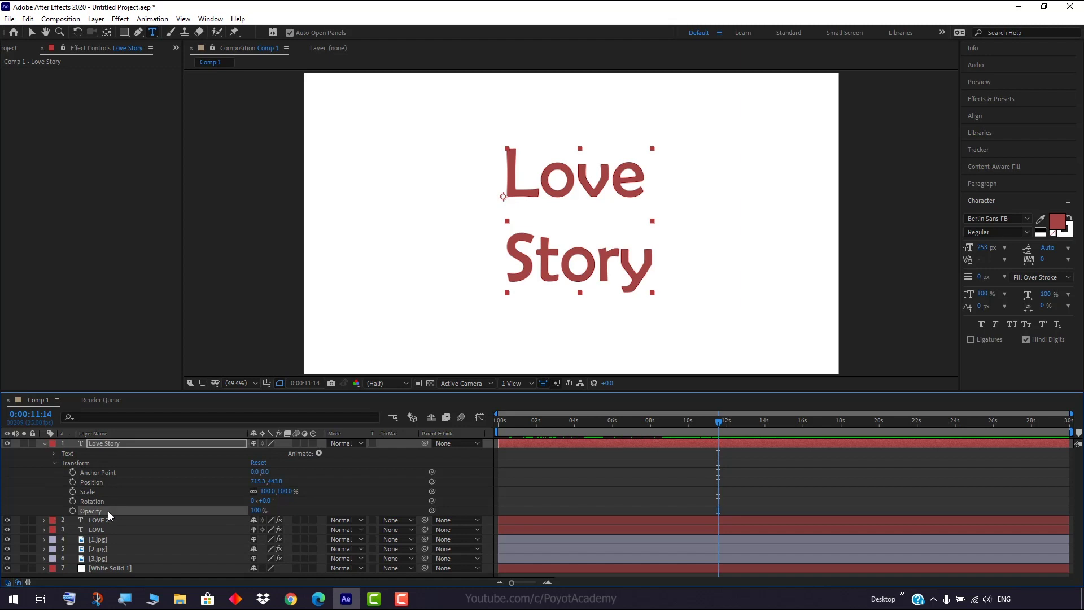
click(73, 510)
click(262, 511)
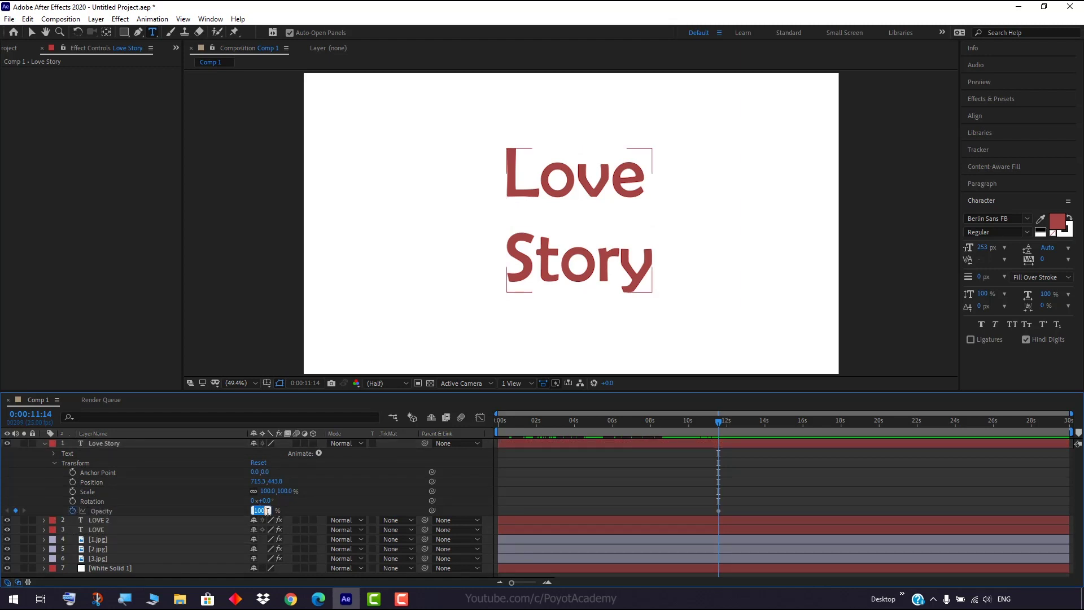
key(Return)
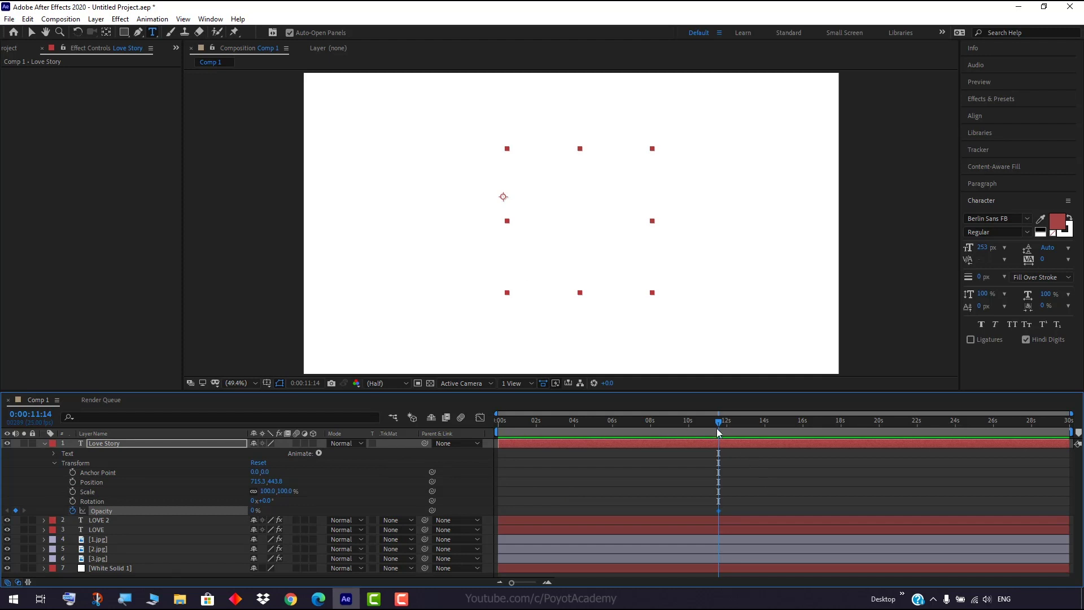
Undo the accidental rotation of the Love Story layer and set its Opacity to 100% at 0:00:13:05
mouse_move(719, 433)
mouse_down()
mouse_move(499, 424)
mouse_move(721, 423)
mouse_up()
key(ctrl+z)
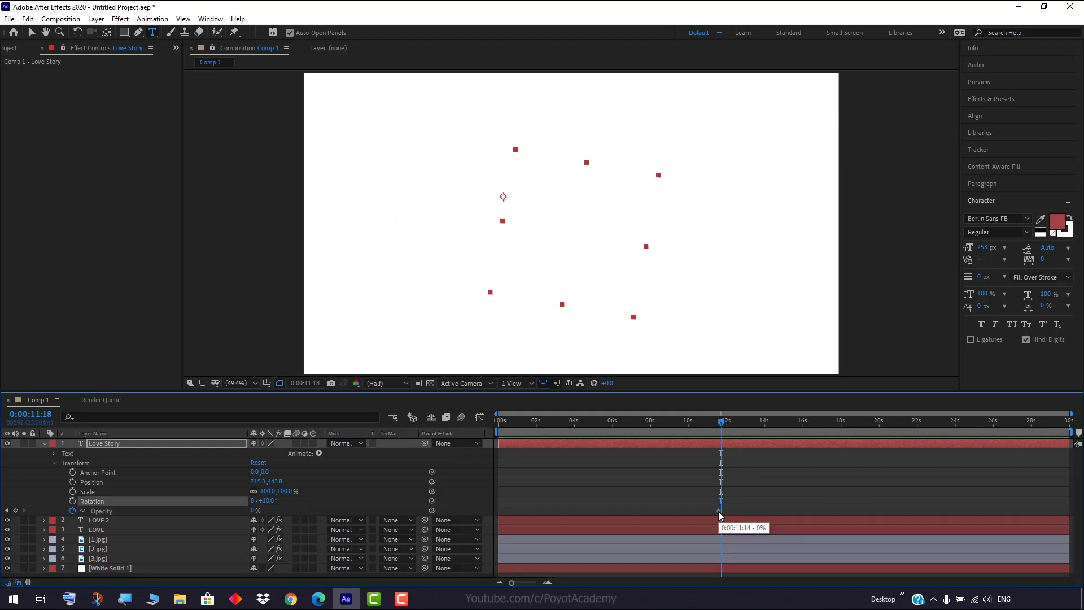
key(ctrl+z)
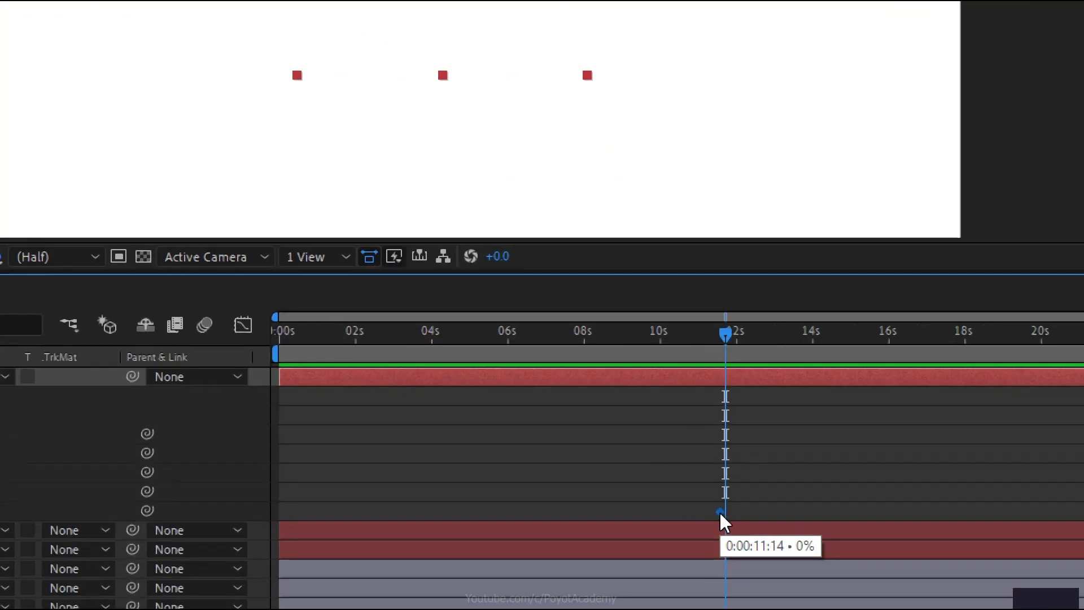
drag(725, 331, 730, 331)
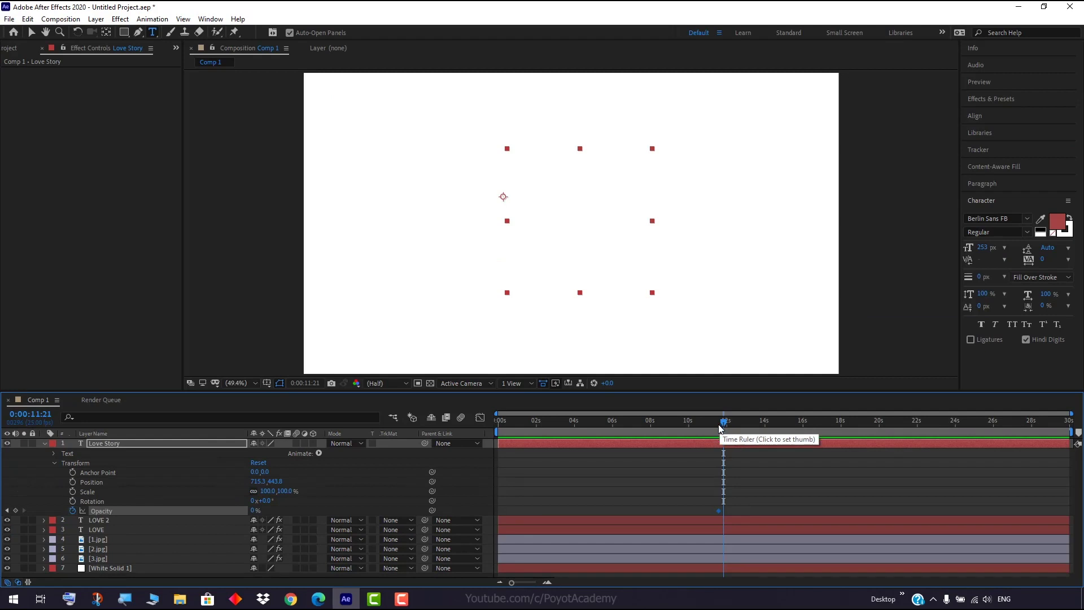
drag(724, 421, 750, 424)
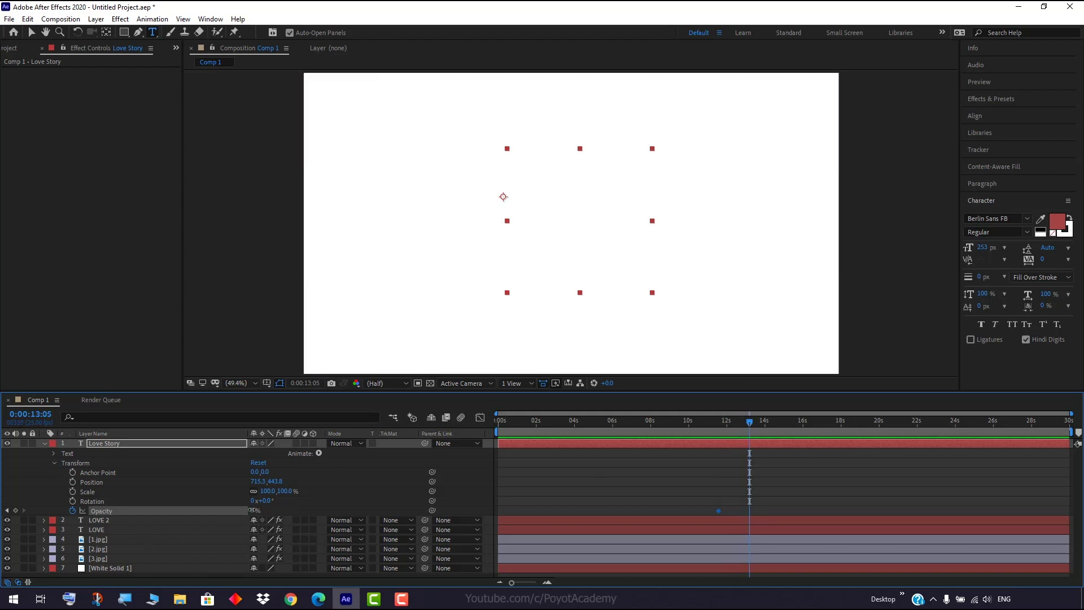
click(252, 510)
text(100)
key(Return)
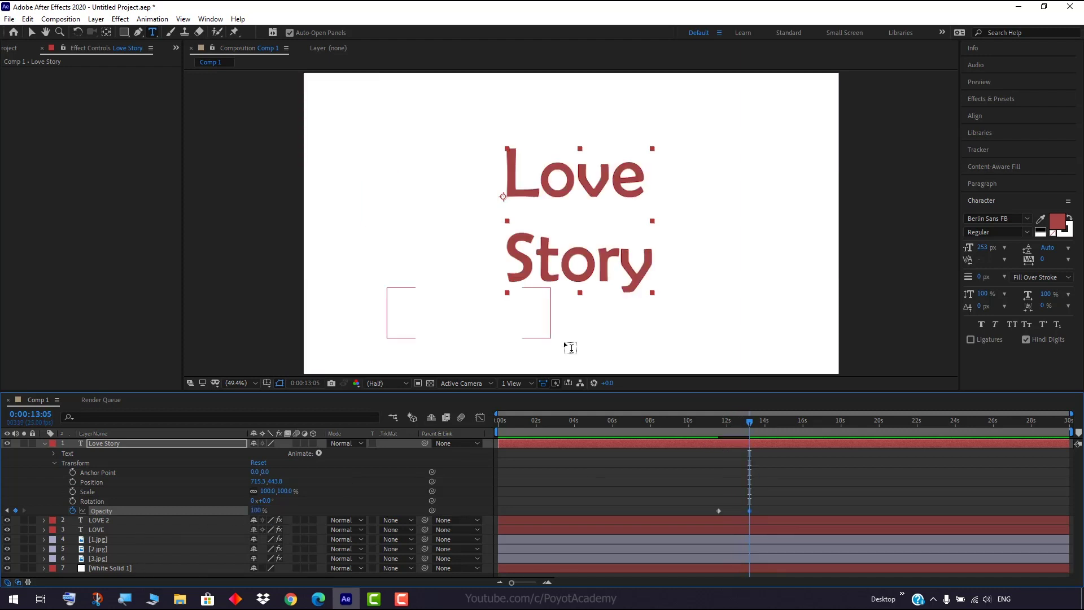
Scrub through the title's fade-in and lengthen it by moving the 100% Opacity keyframe to about 0:00:14:18
mouse_move(749, 425)
mouse_down()
mouse_move(706, 425)
mouse_move(742, 422)
mouse_up()
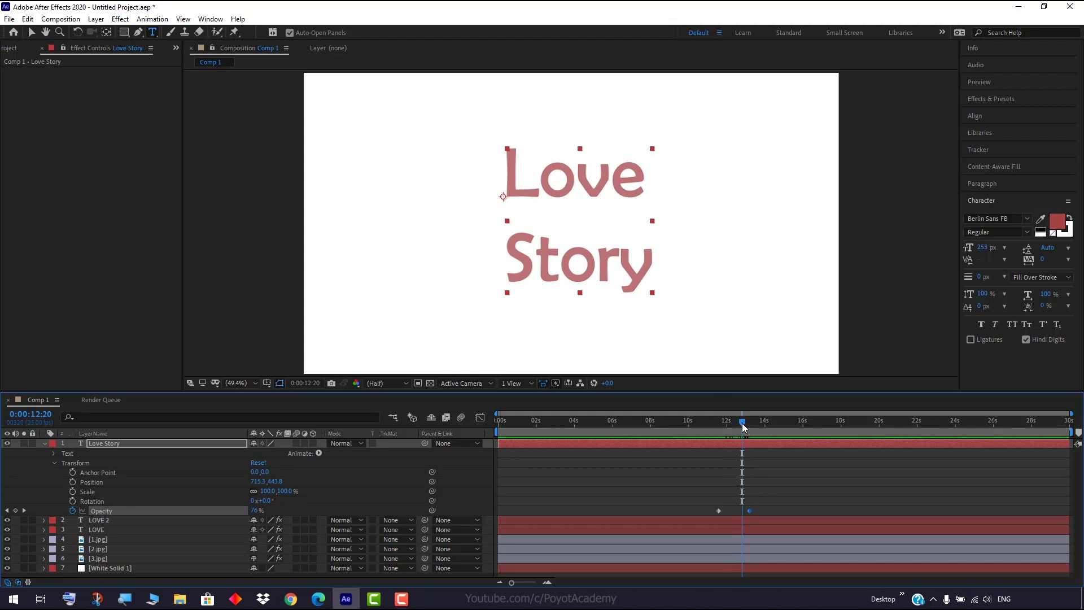
drag(743, 427, 720, 423)
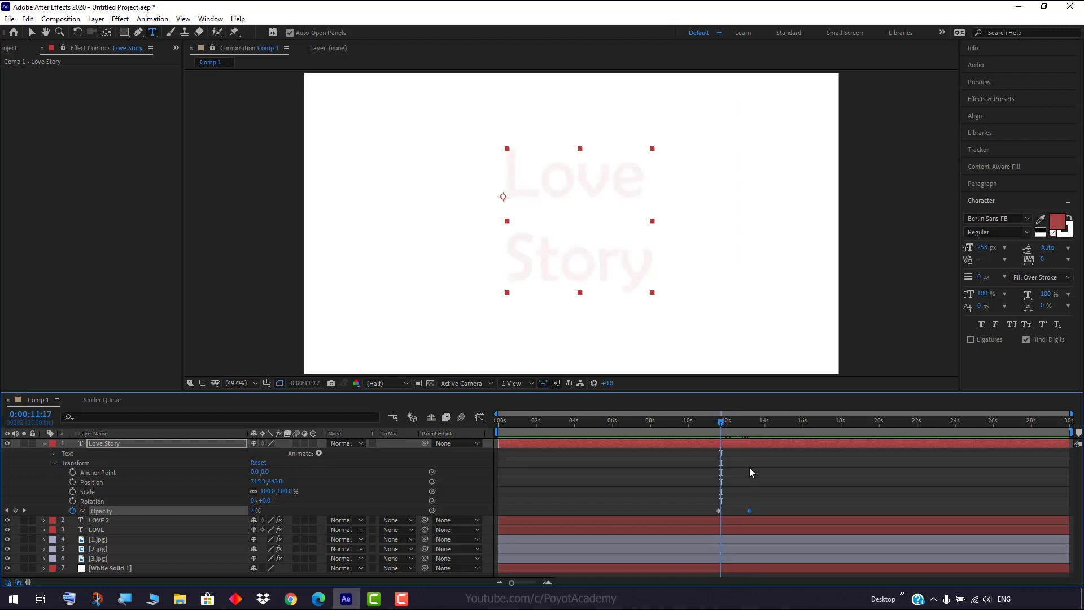
drag(749, 510, 781, 511)
drag(721, 425, 728, 428)
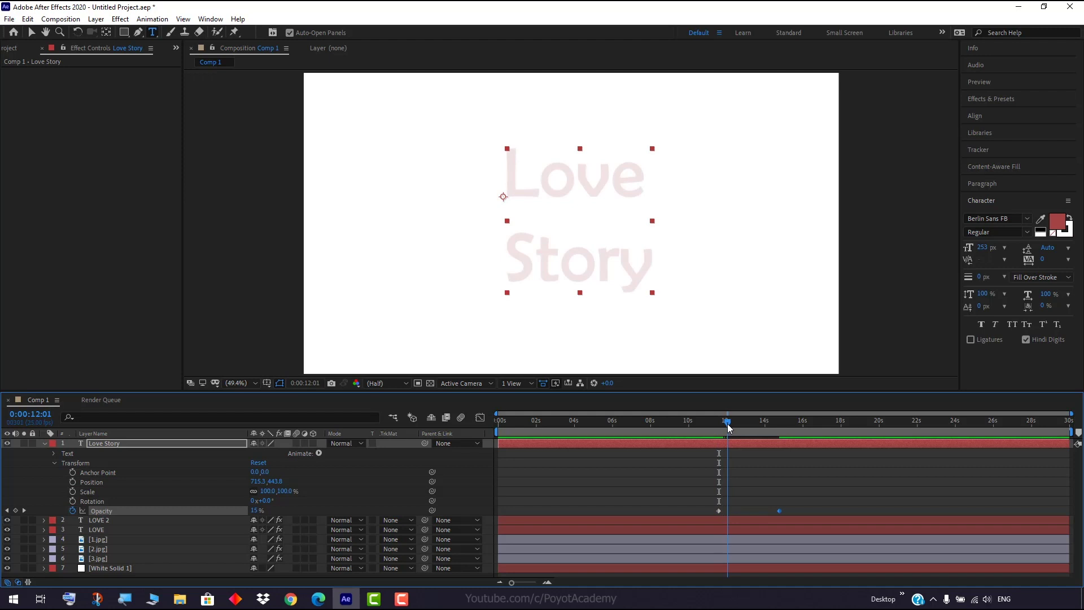
Add a Scale keyframe at 0:00:11:14 to the Love Story layer, shrink the title to about 46.4% and recentre it
key(j)
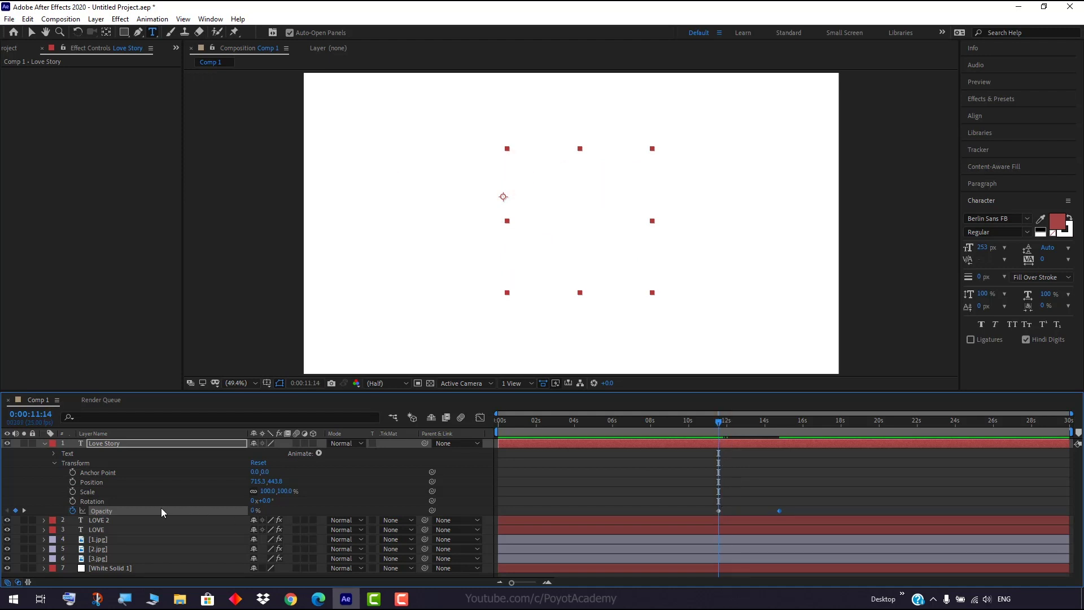
click(73, 491)
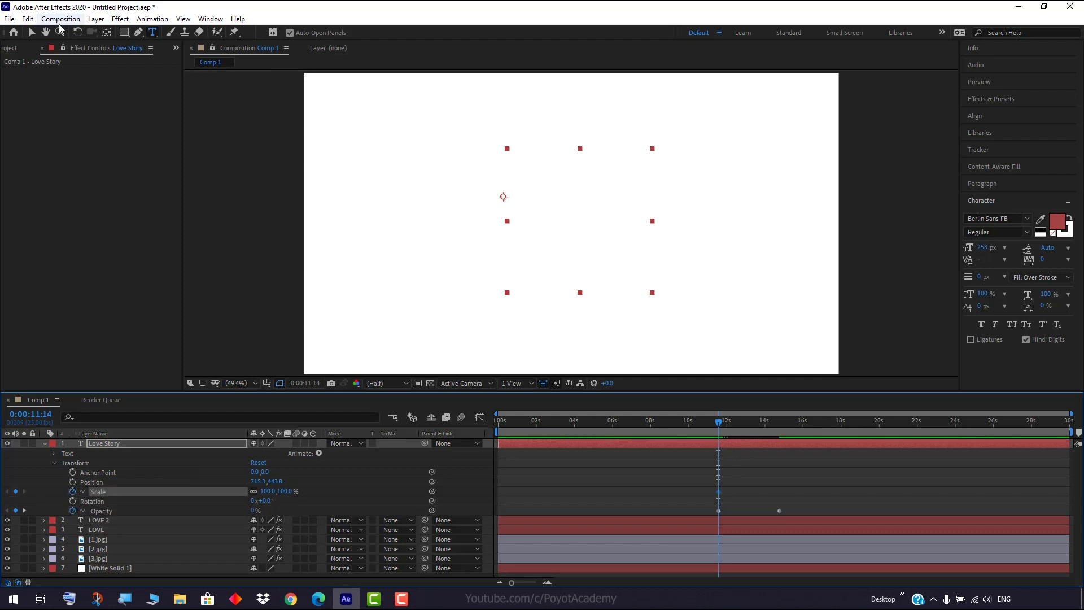
click(31, 32)
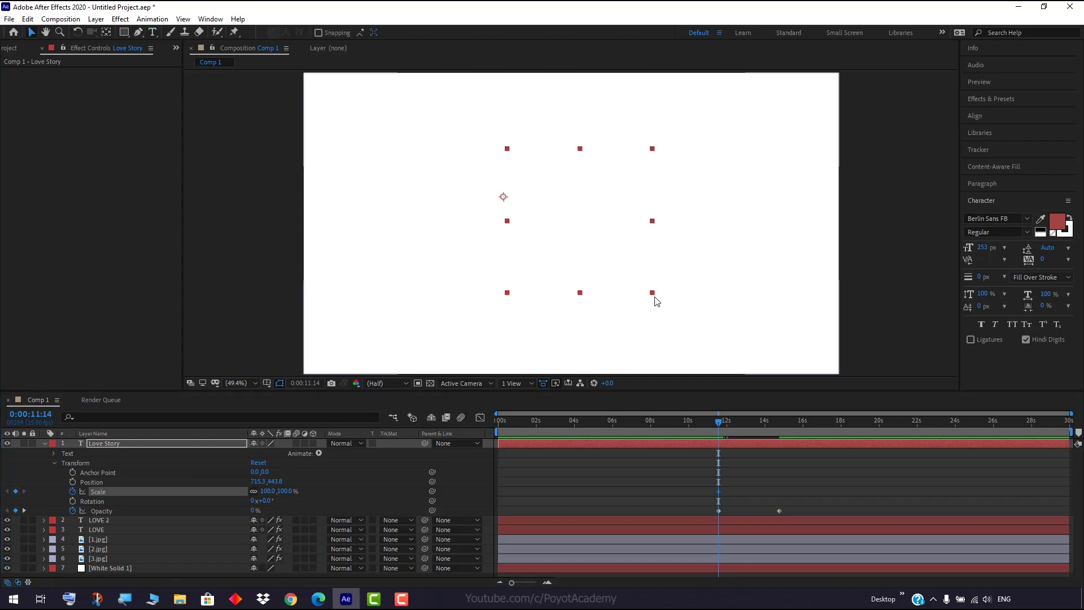
drag(654, 297, 575, 243)
drag(537, 208, 569, 216)
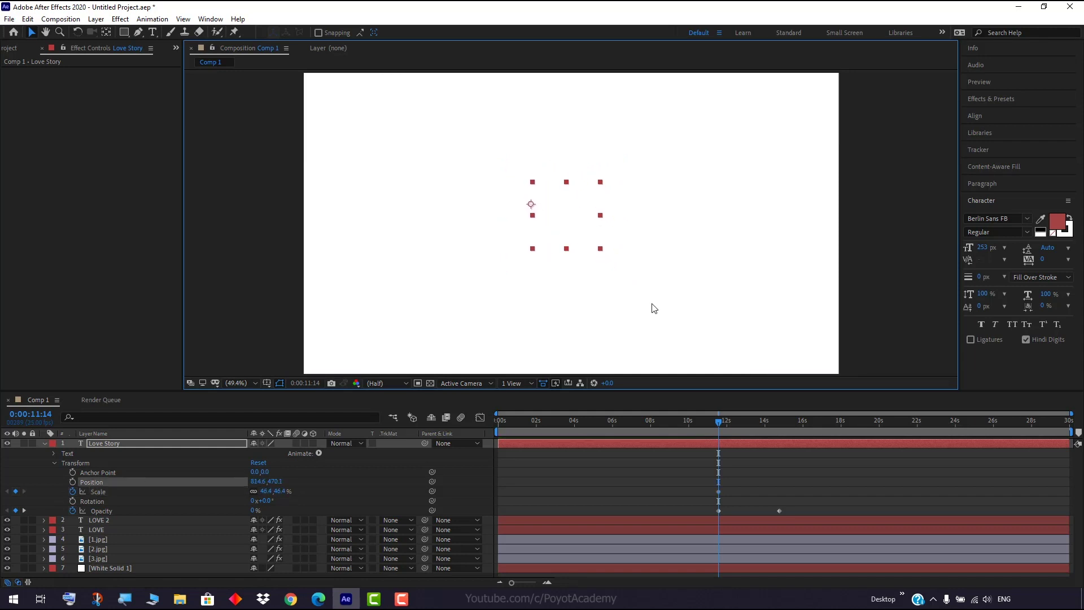
At 0:00:14:18, enlarge the Love Story title to about 116.1% Scale and recentre it at about 646, 438
drag(720, 424, 778, 424)
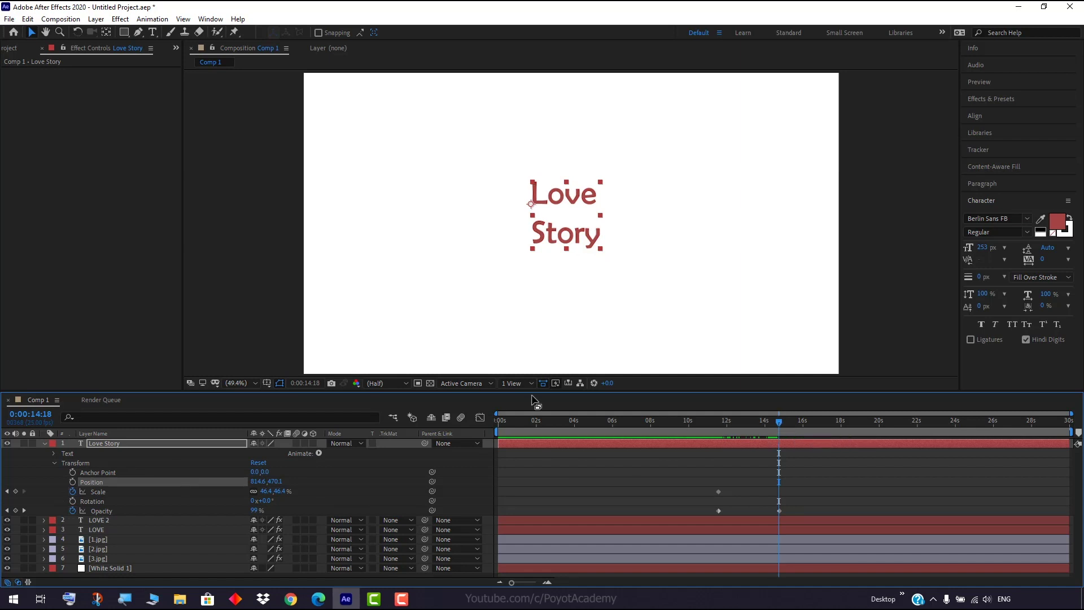
click(114, 490)
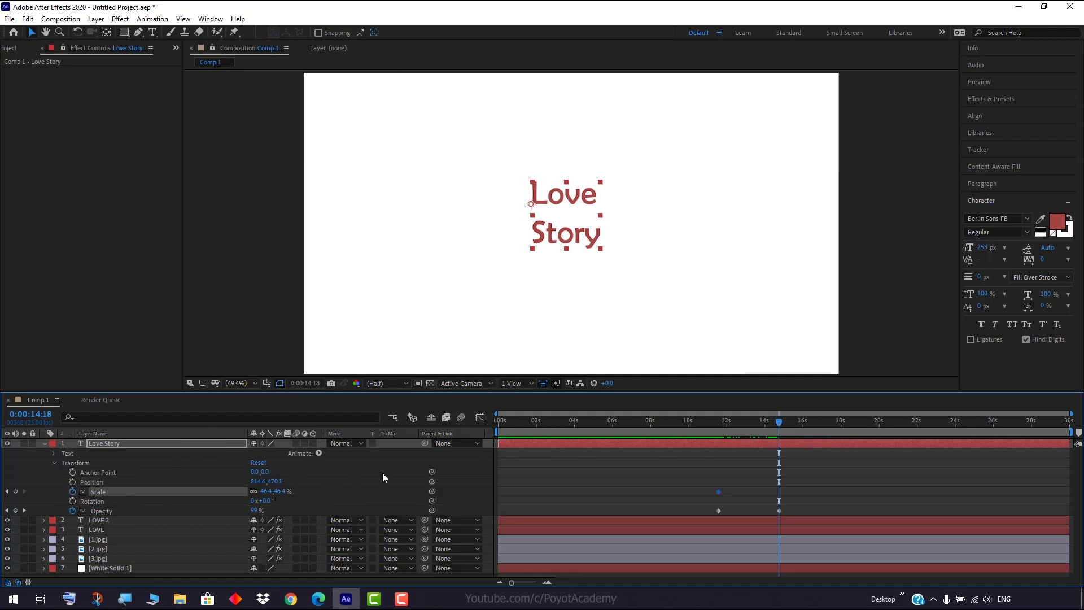
click(603, 185)
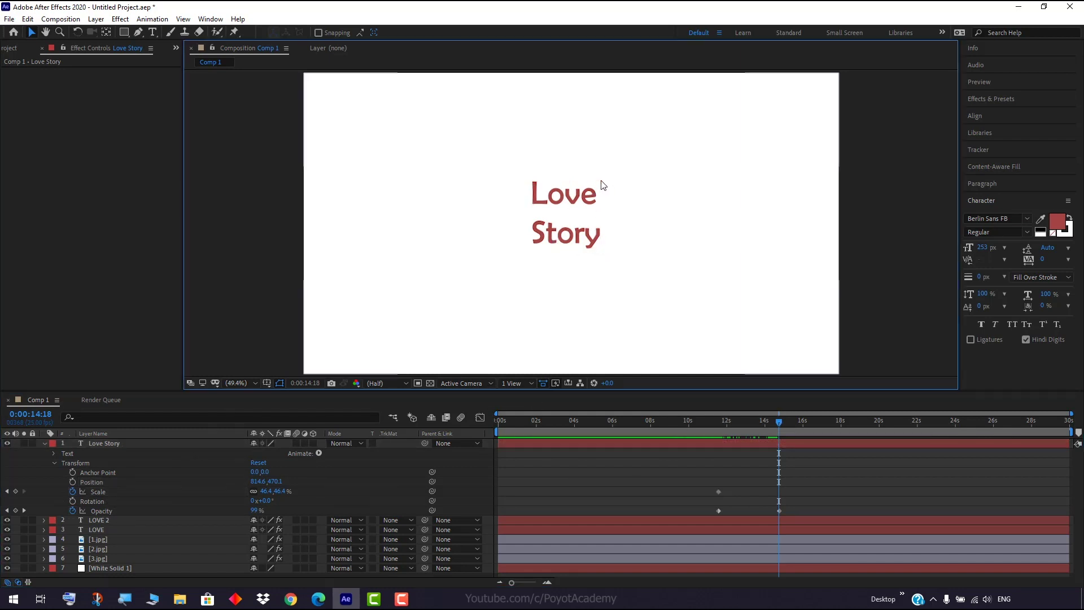
click(602, 190)
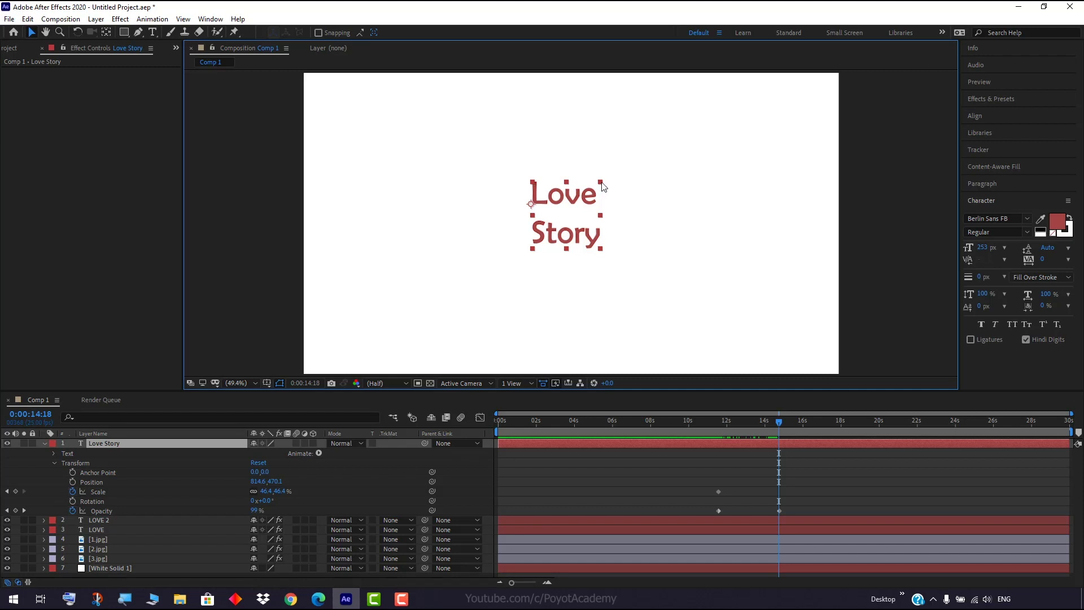
drag(603, 185, 678, 160)
drag(621, 202, 589, 192)
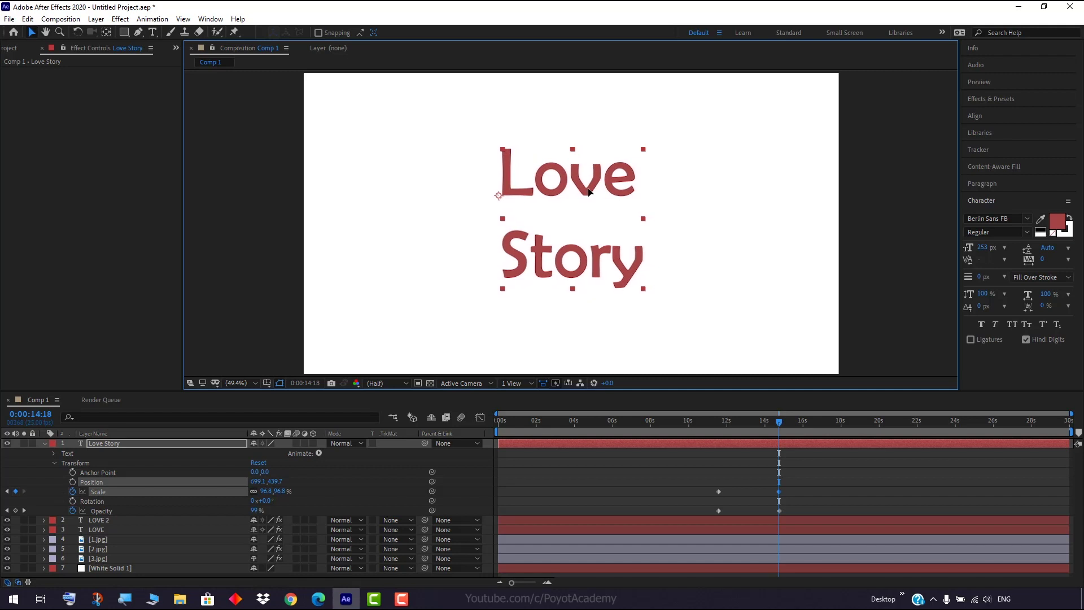
click(651, 151)
click(635, 176)
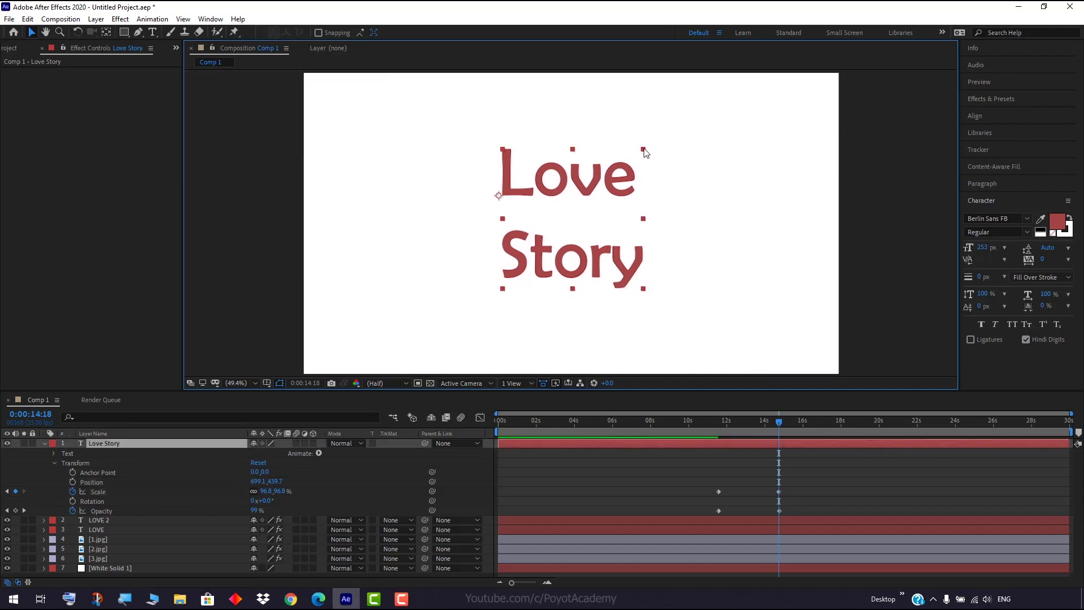
drag(644, 152, 674, 139)
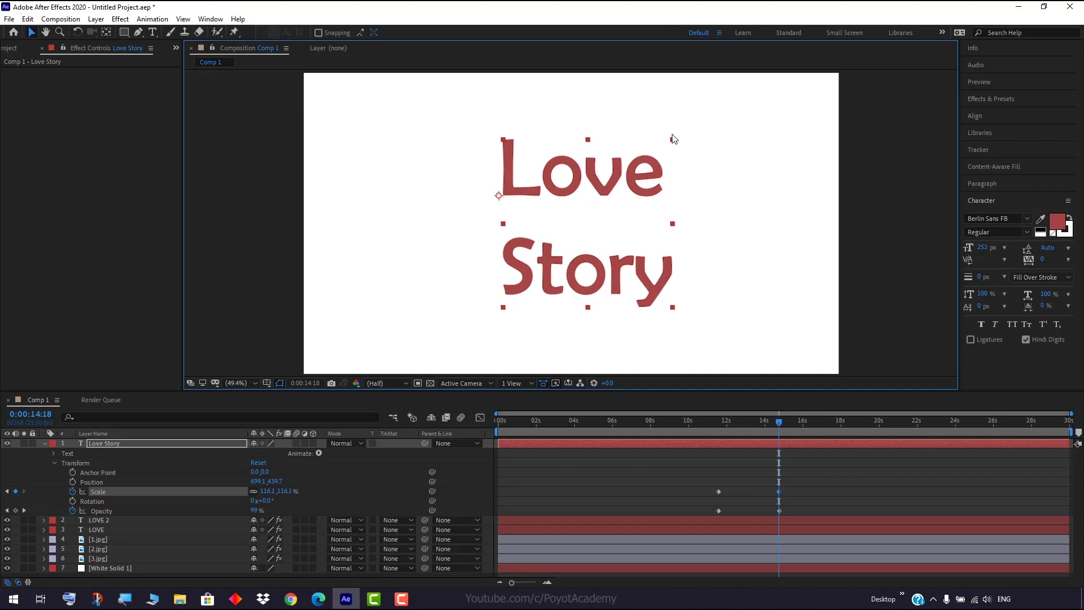
drag(599, 278, 585, 277)
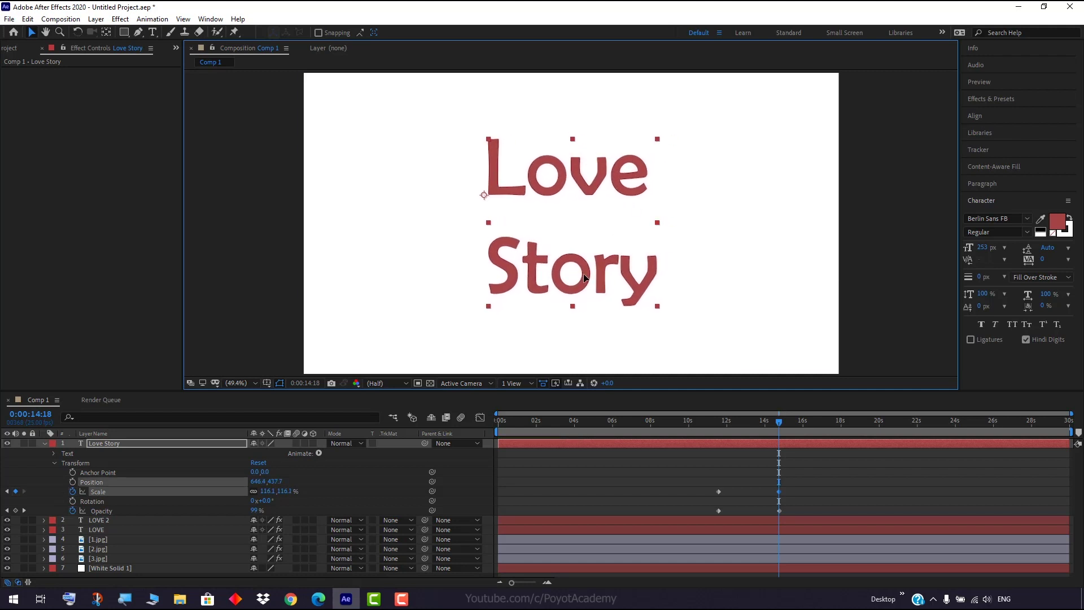
Preview the composition from the start through the Love Story title's fade-in and growth, stopping at 0:00:16:18
drag(779, 423, 486, 432)
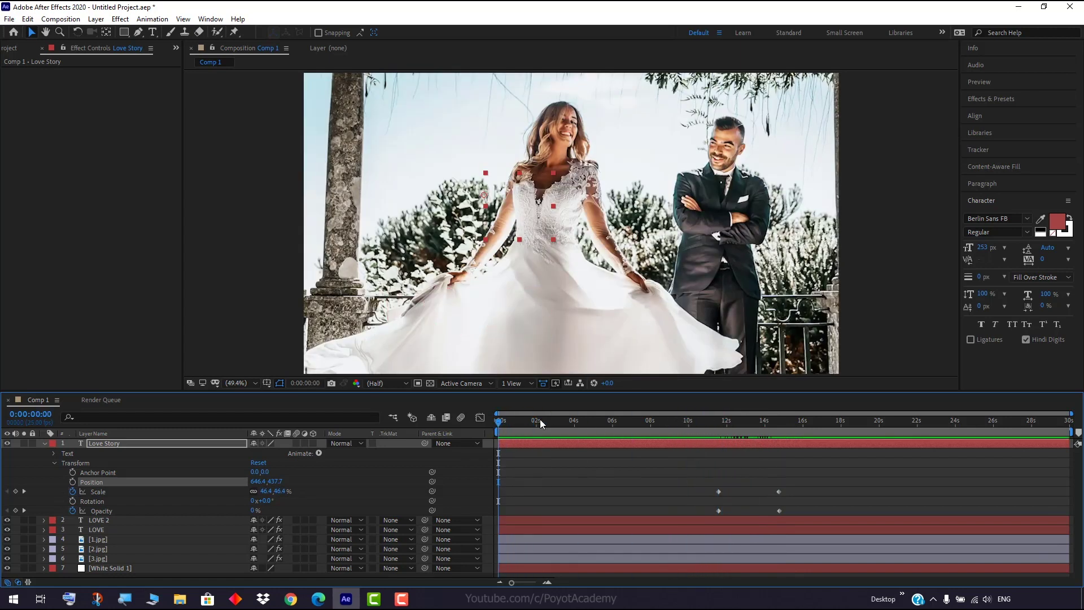
key(space)
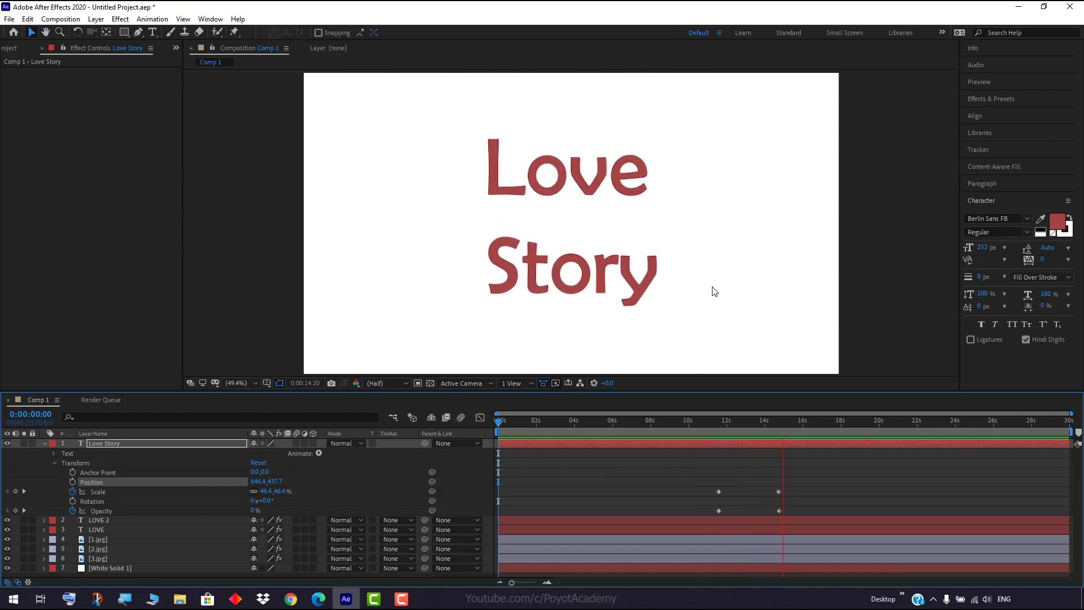
key(space)
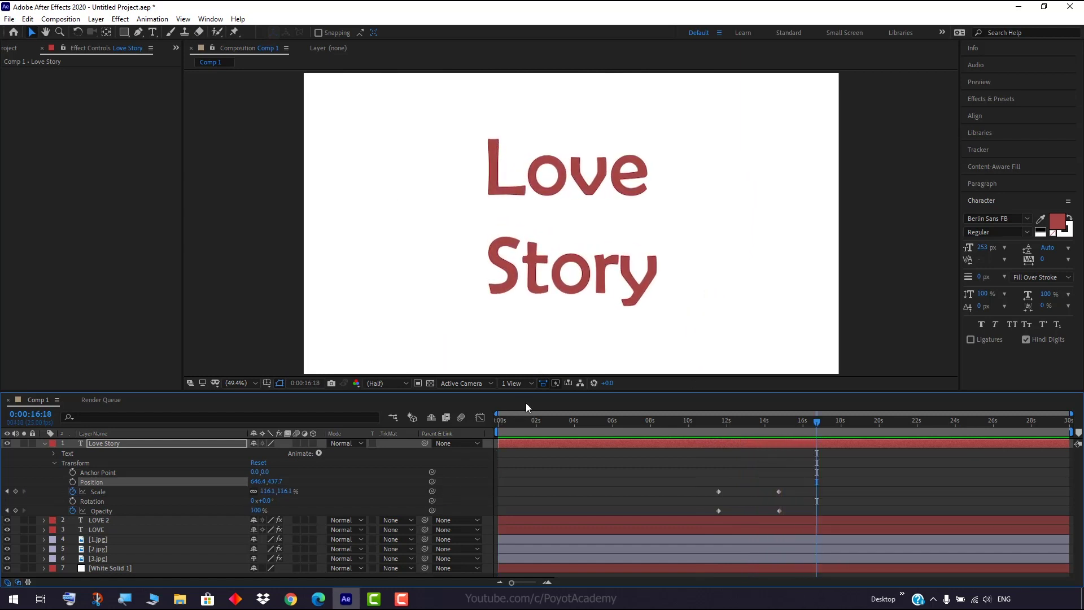